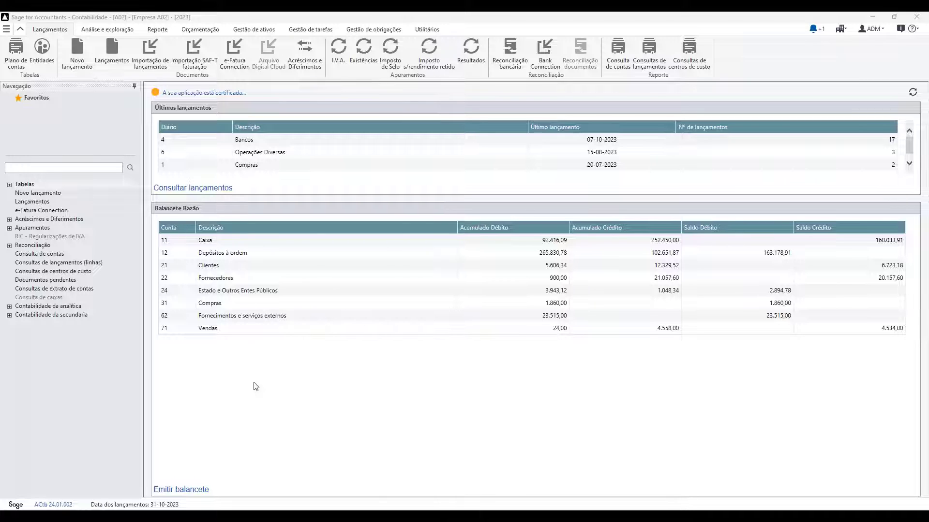
- Open Plano de contas da Geral from the Lançamentos ribbon
left_click(16, 52)
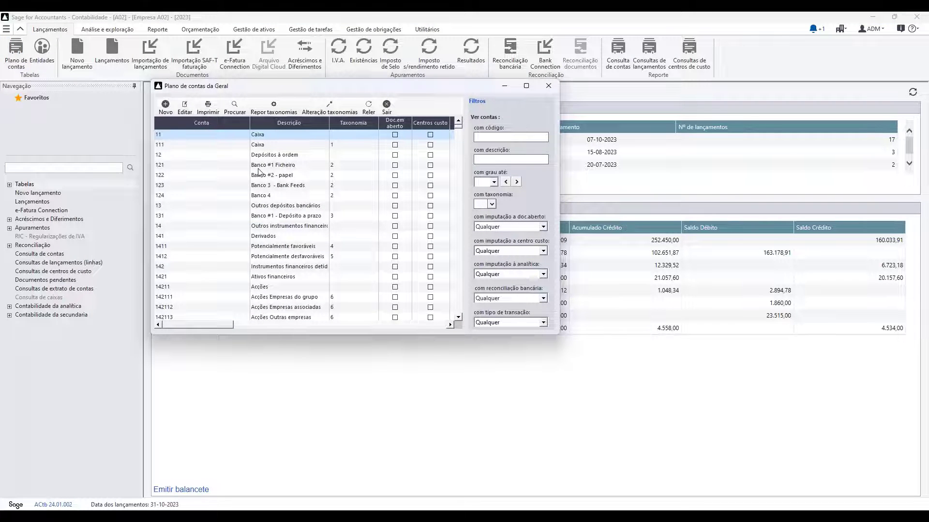
- Open the account record of 121 Banco #1 Ficheiro from the chart of accounts
left_click(259, 168)
double_click(258, 170)
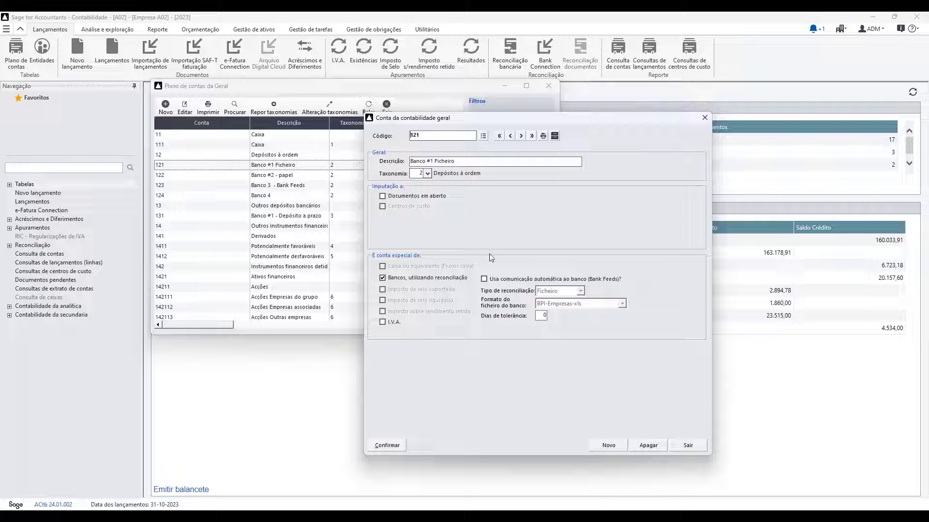
- Step through the account records of 122, 123 and 124
left_click(521, 136)
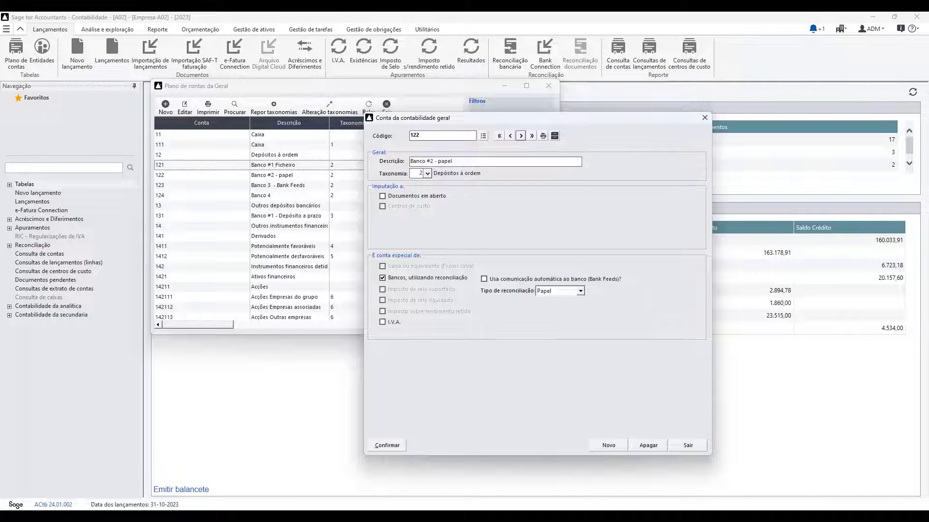
left_click(521, 136)
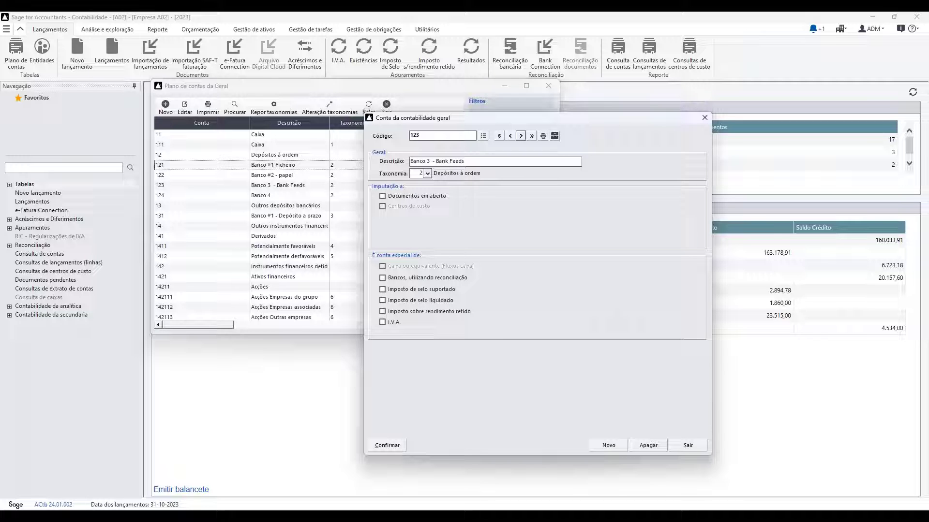
left_click(521, 136)
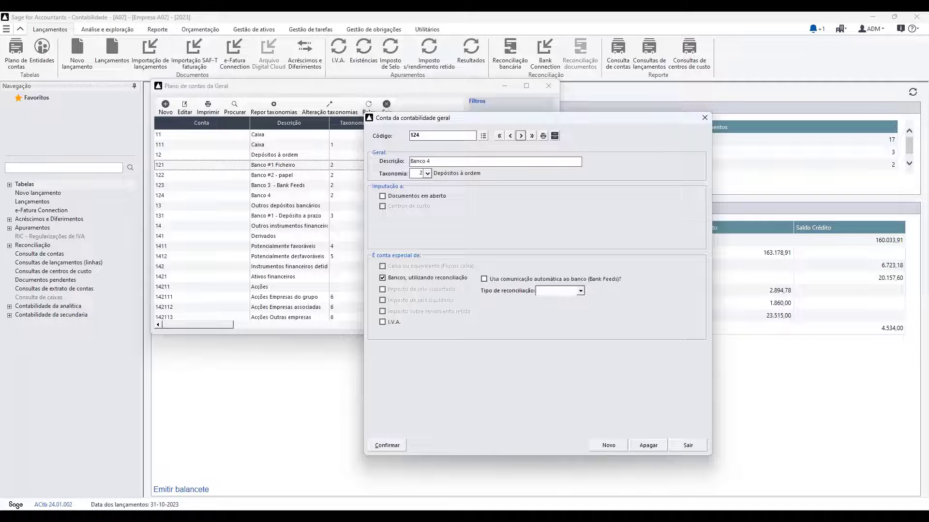
- Set account 124's reconciliation type to Papel, then close the record and chart of accounts
left_click(581, 291)
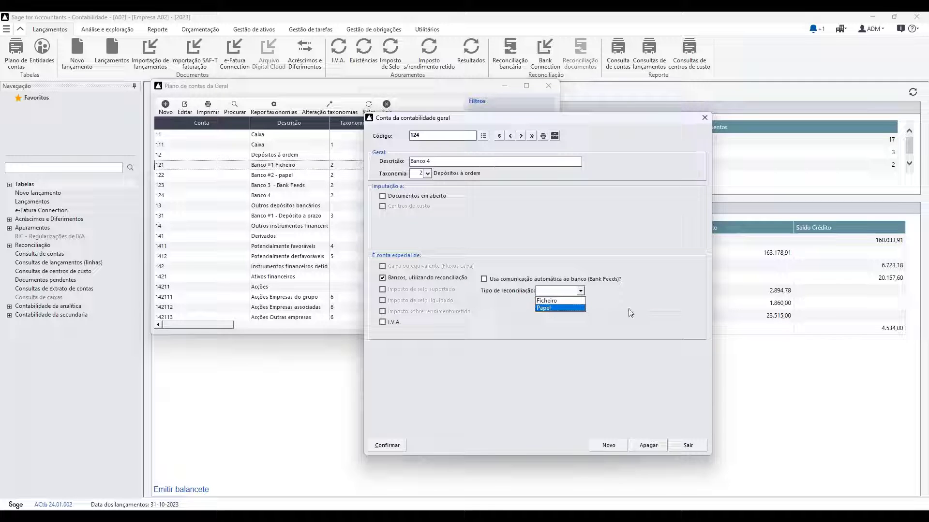
left_click(551, 310)
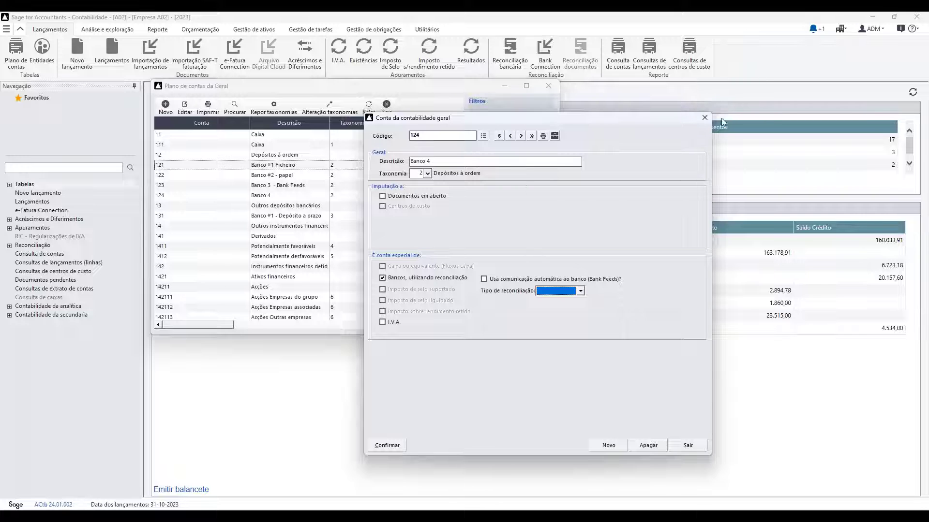
left_click(704, 119)
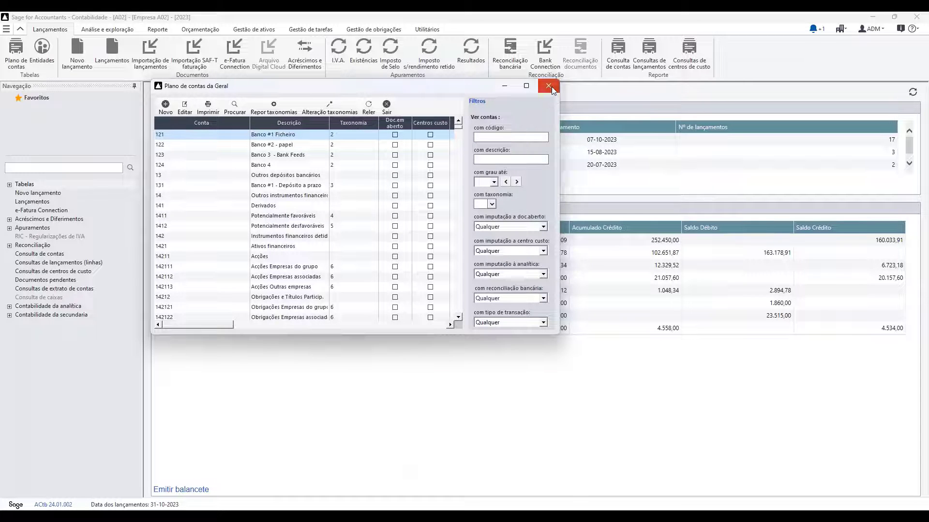
left_click(551, 88)
- Start a January reconciliation for 122-Banco #2 - papel in the maximized reconciliation assistant
left_click(514, 49)
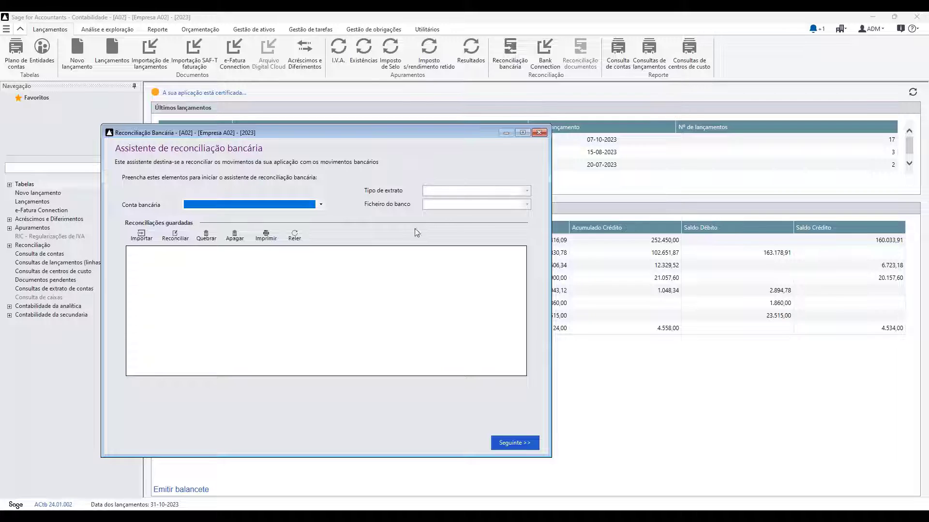
double_click(337, 135)
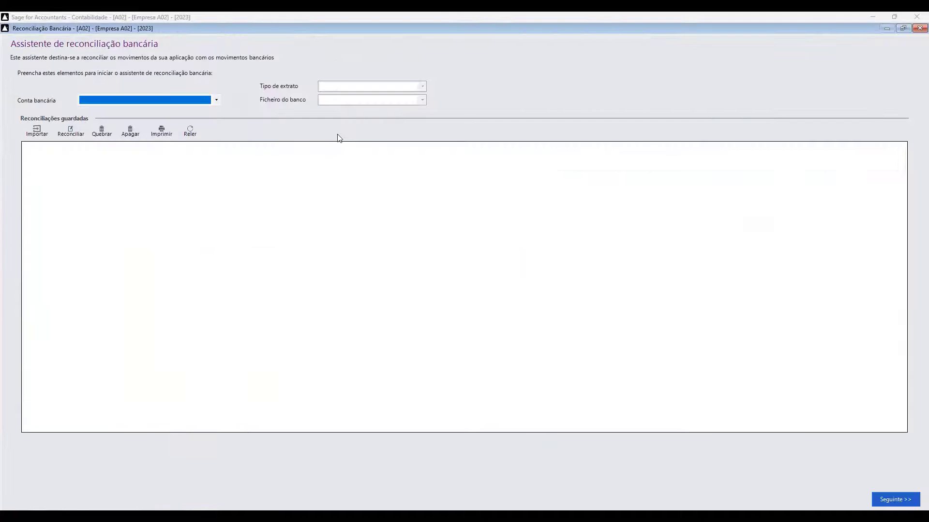
left_click(216, 100)
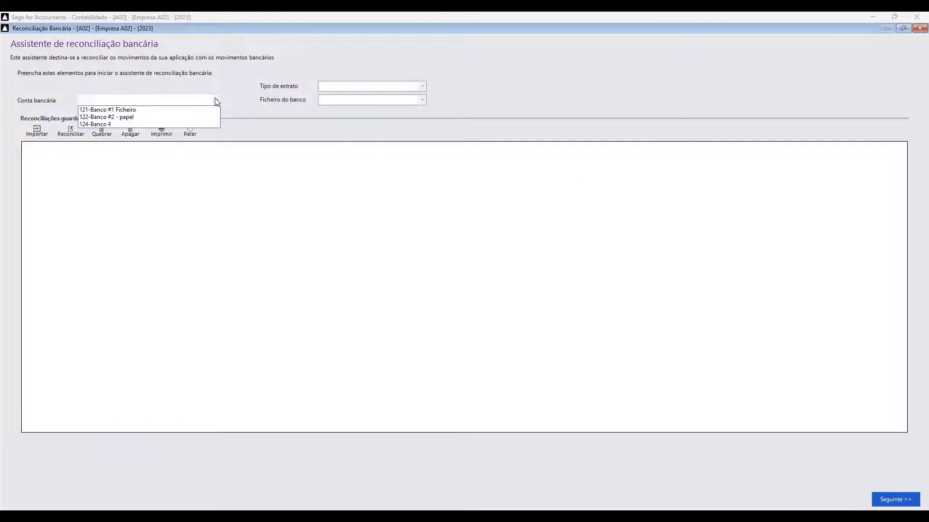
left_click(120, 113)
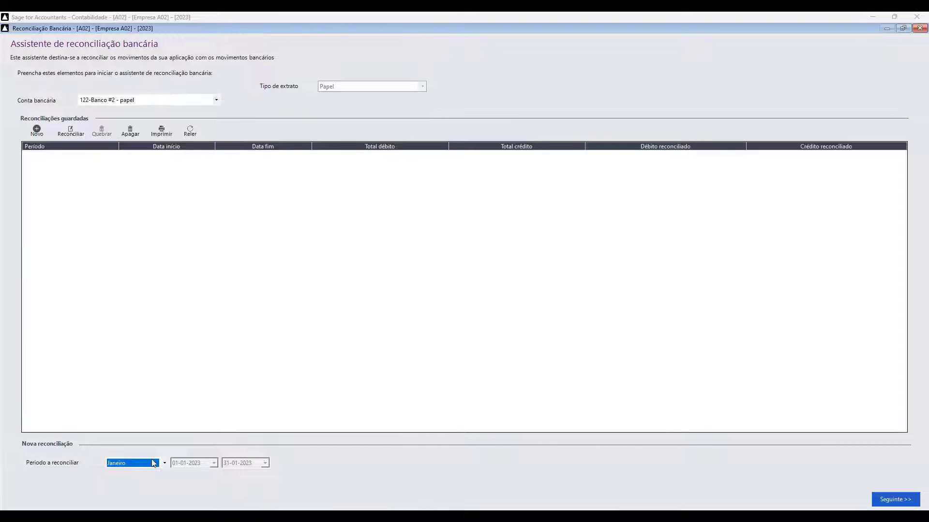
left_click(882, 494)
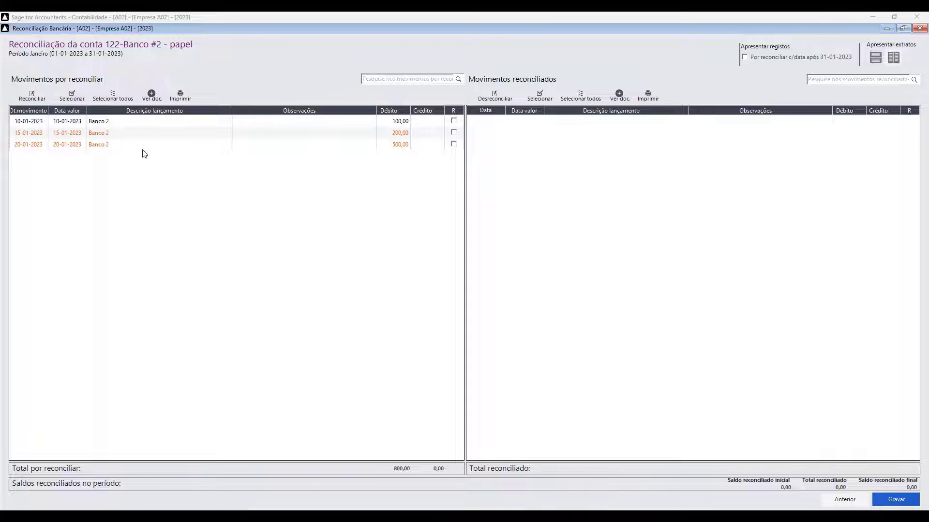
- Browse the three unreconciled movements and select the 10-01-2023 movement of 100,00
left_click(126, 133)
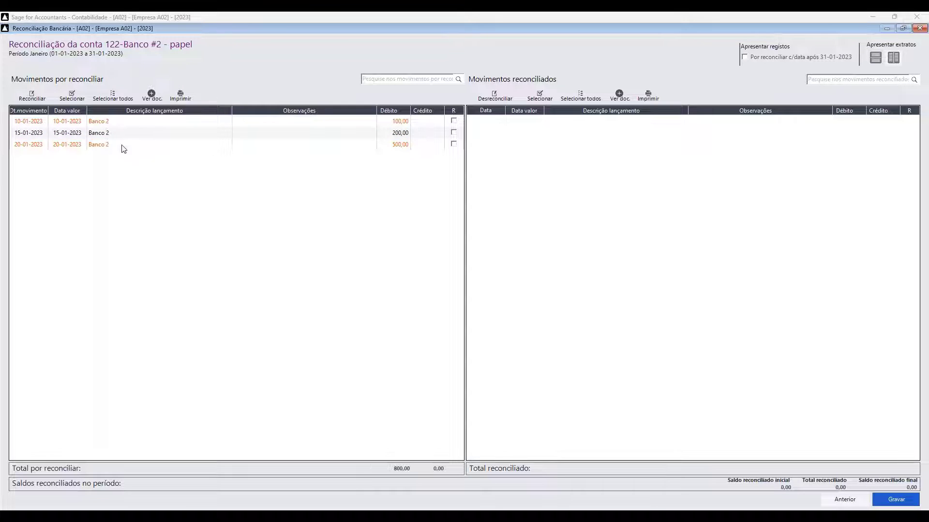
left_click(122, 146)
left_click(127, 133)
left_click(129, 122)
left_click(118, 134)
left_click(104, 145)
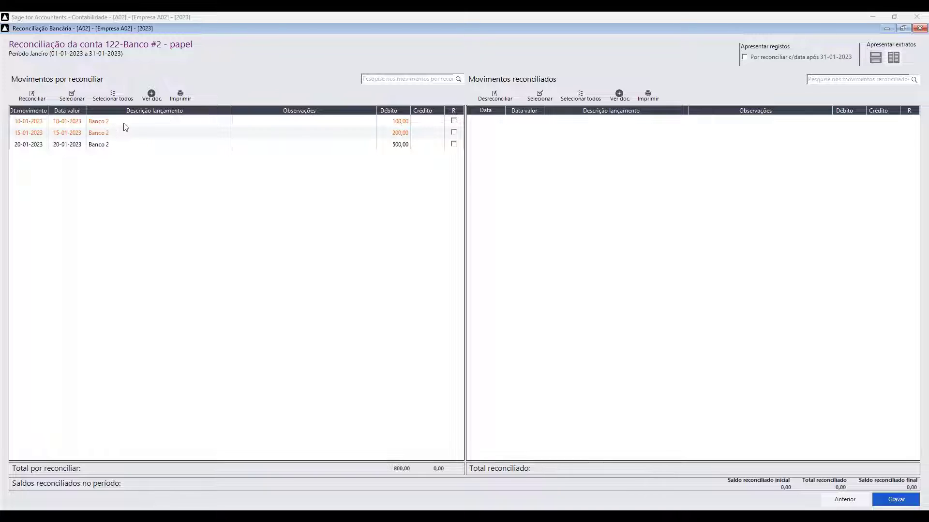
left_click(122, 124)
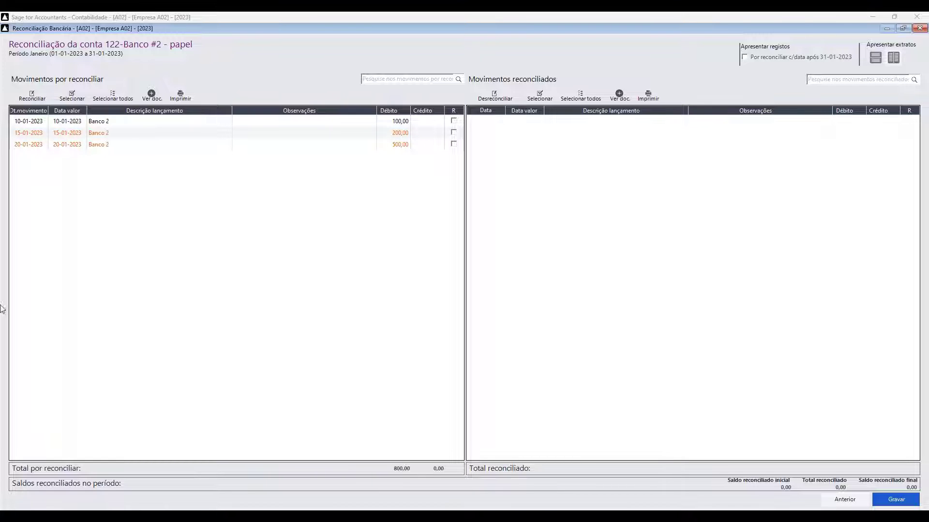
left_click(107, 123)
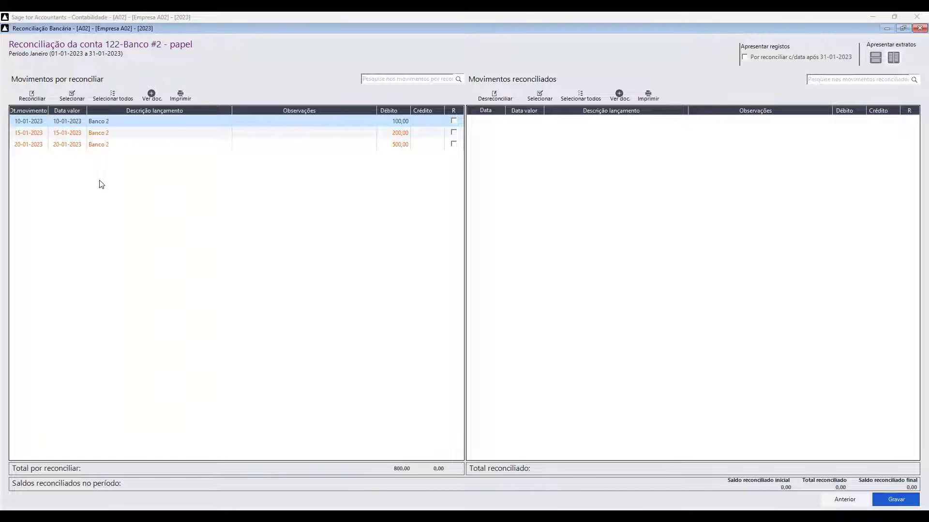
left_click(117, 133, "ctrl")
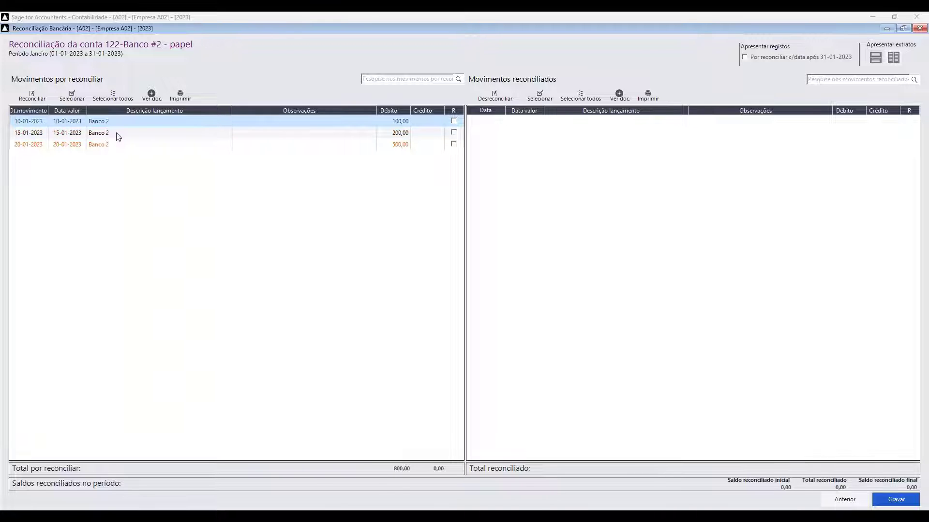
- Add the 15-01-2023 movement to the selection and reconcile both for 300,00
left_click(73, 97)
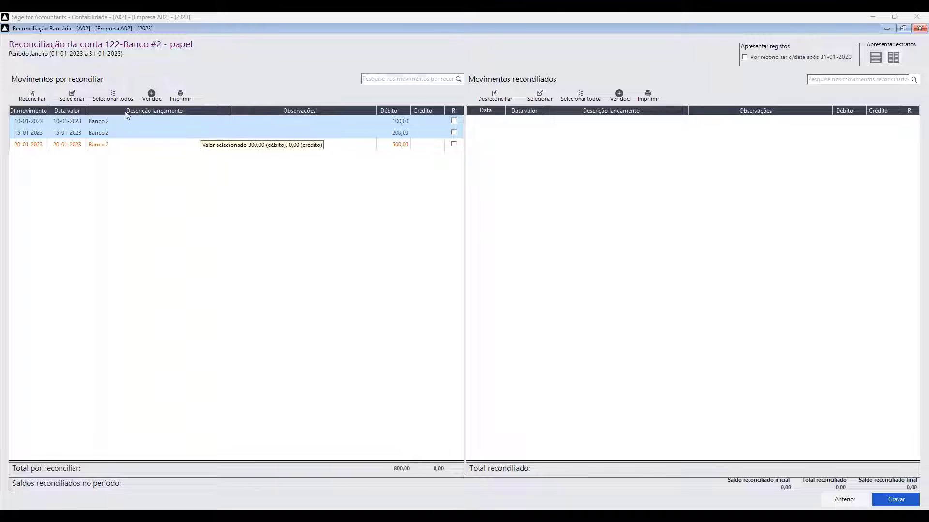
left_click(25, 98)
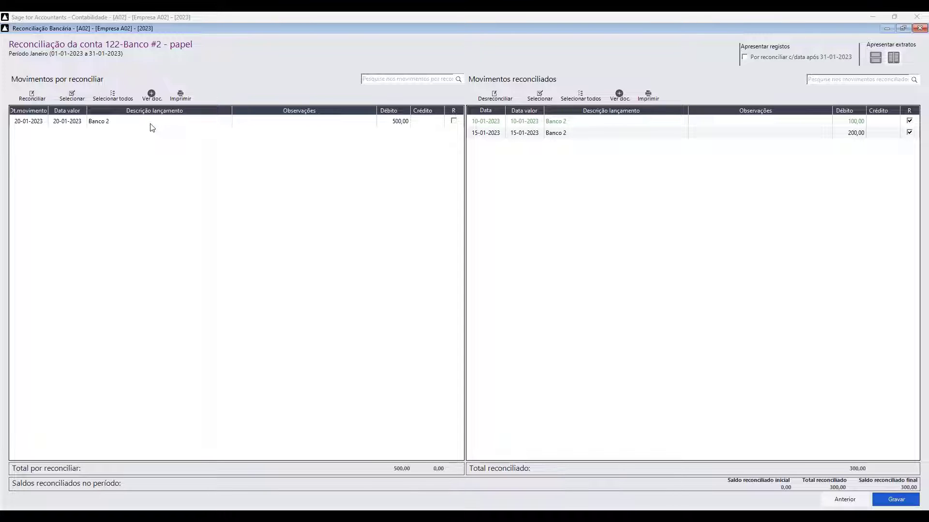
left_click(568, 133)
- Select the reconciled 10-01-2023 and 15-01-2023 movements and unreconcile them with Desreconciliar
left_click(519, 124)
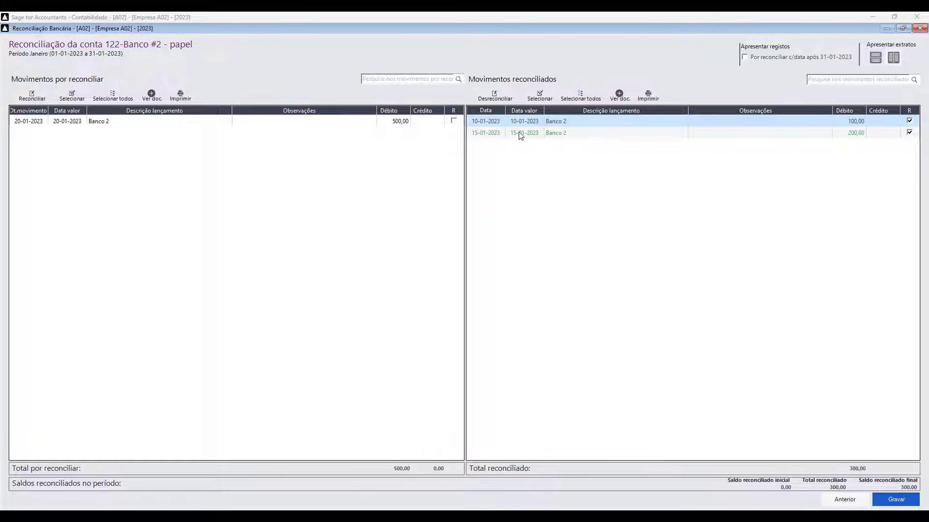
left_click(520, 133, "ctrl")
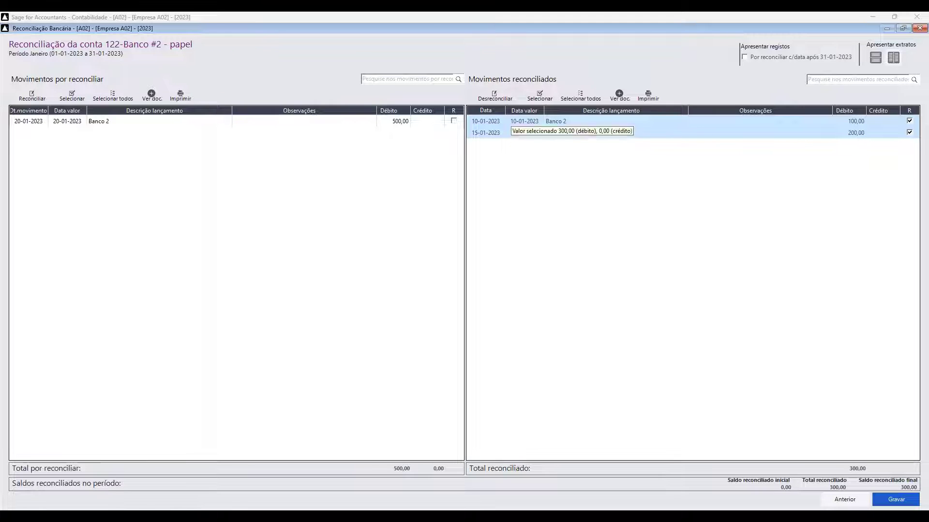
left_click(495, 96)
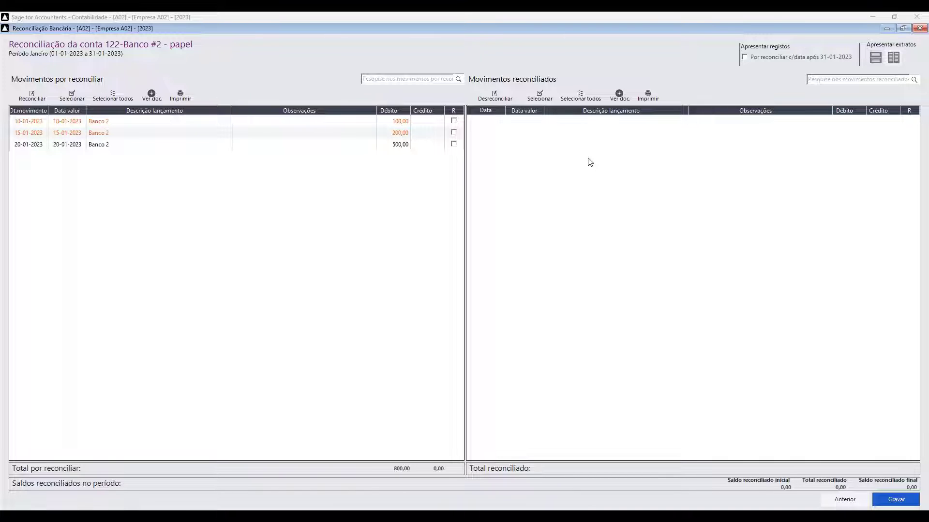
left_click(131, 134)
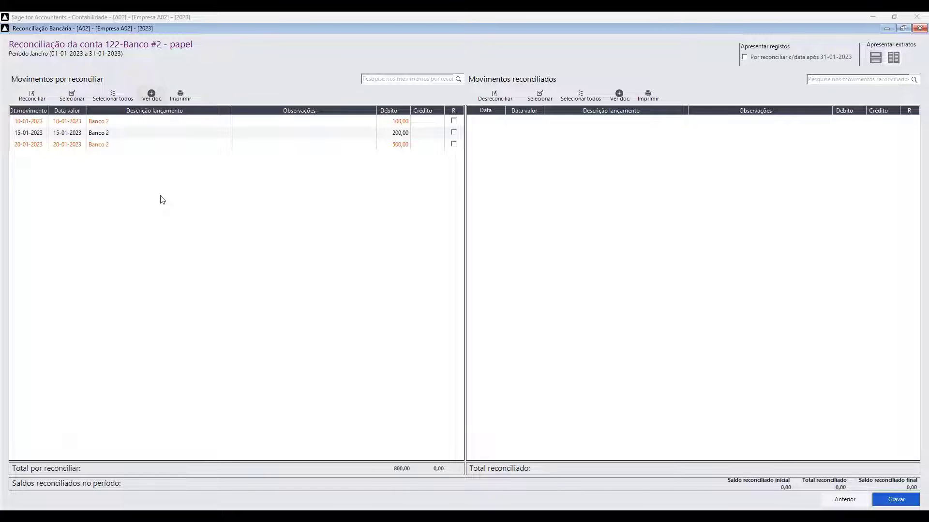
left_click(152, 96)
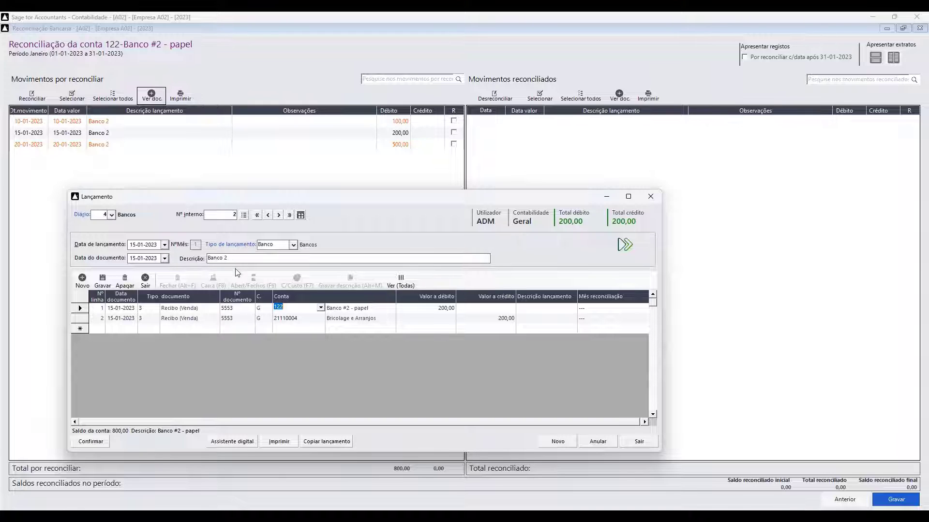
left_click(649, 197)
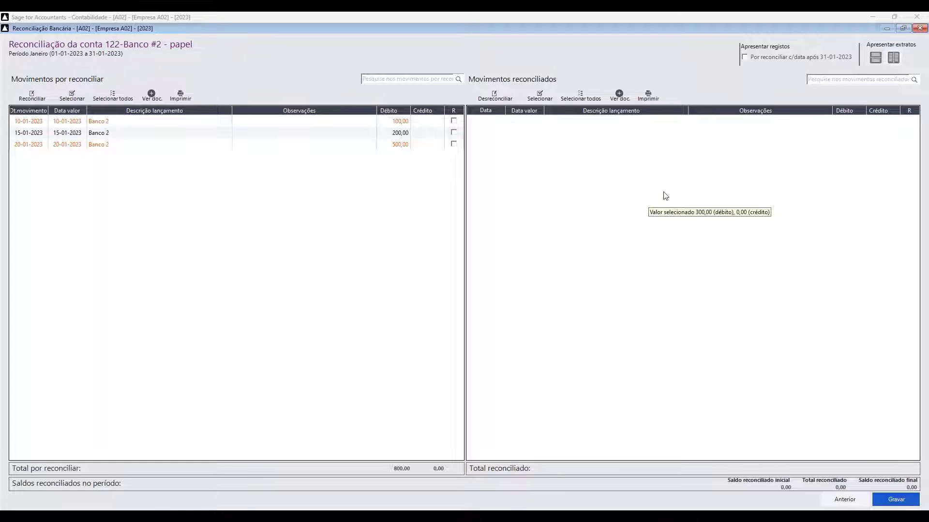
- Reconcile the 10-01-2023 and 20-01-2023 movements, save, and go back to the wizard
left_click_drag(200, 124, 192, 139)
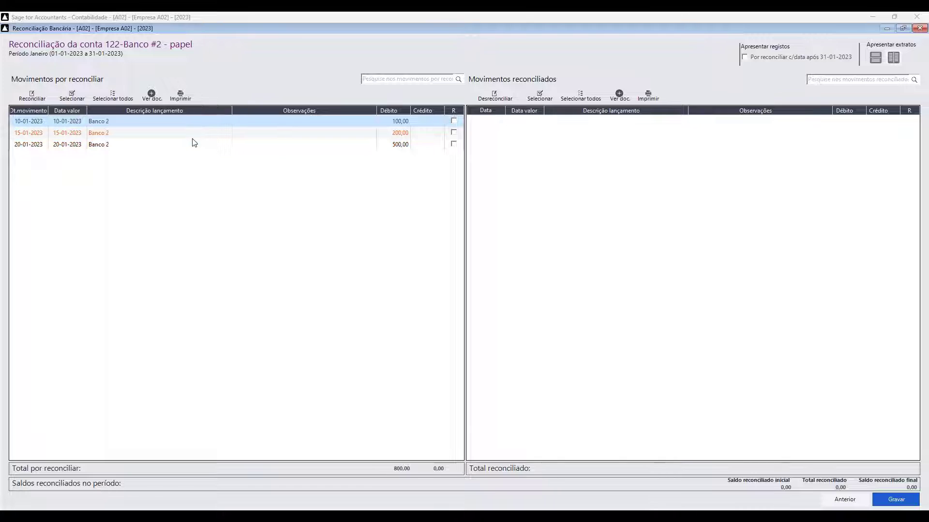
left_click(192, 140, "ctrl")
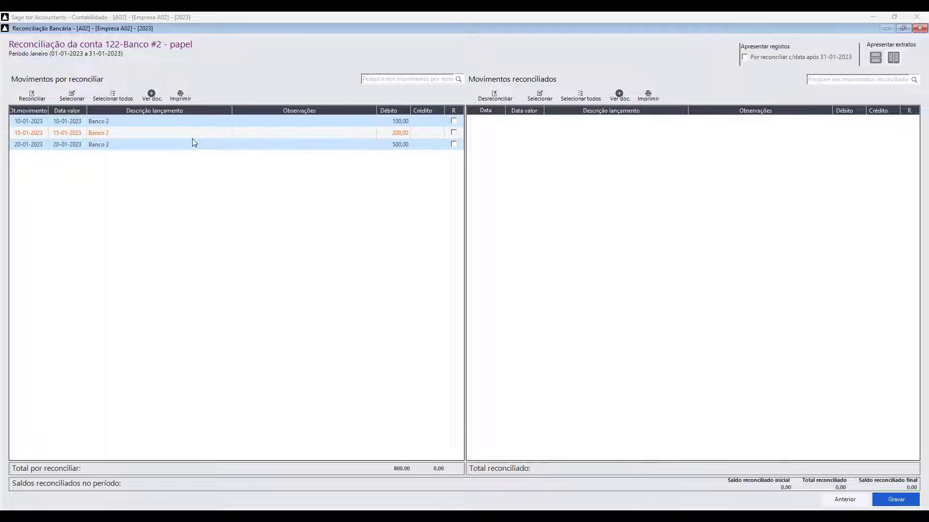
left_click(31, 95)
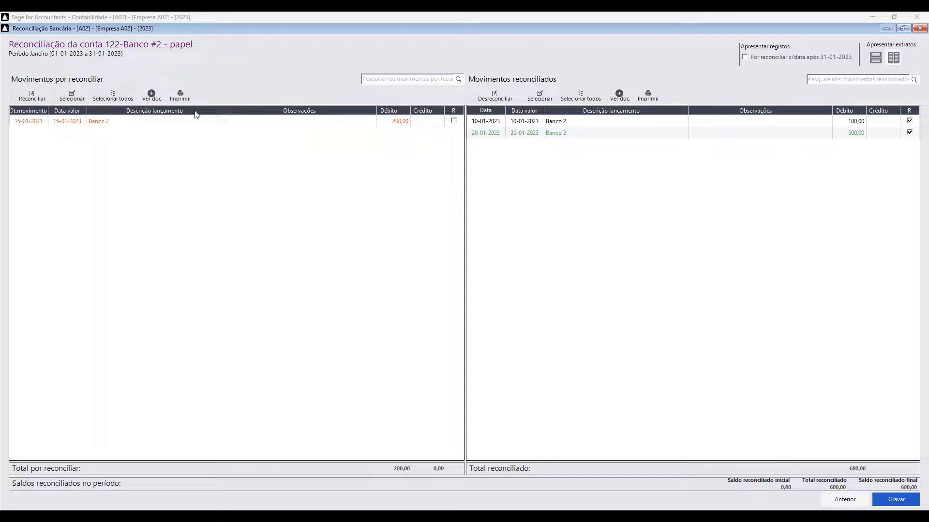
left_click(900, 505)
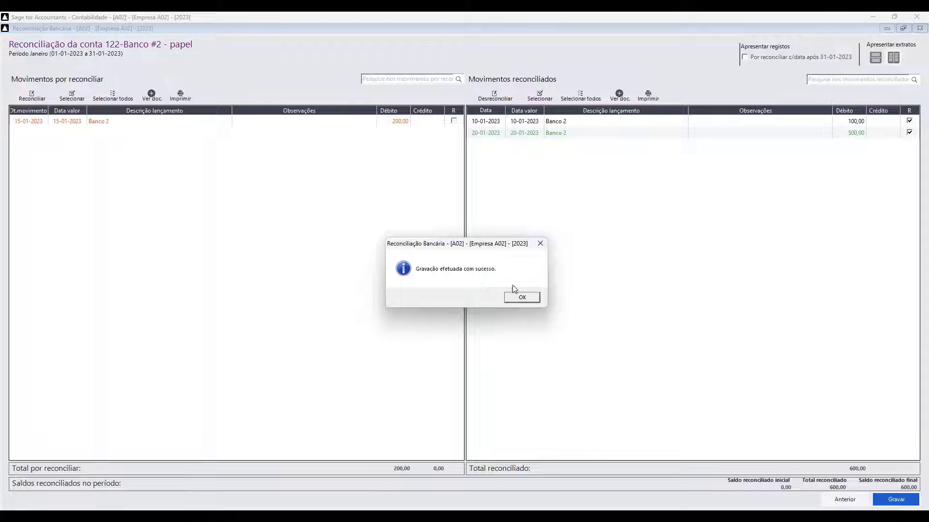
left_click(520, 297)
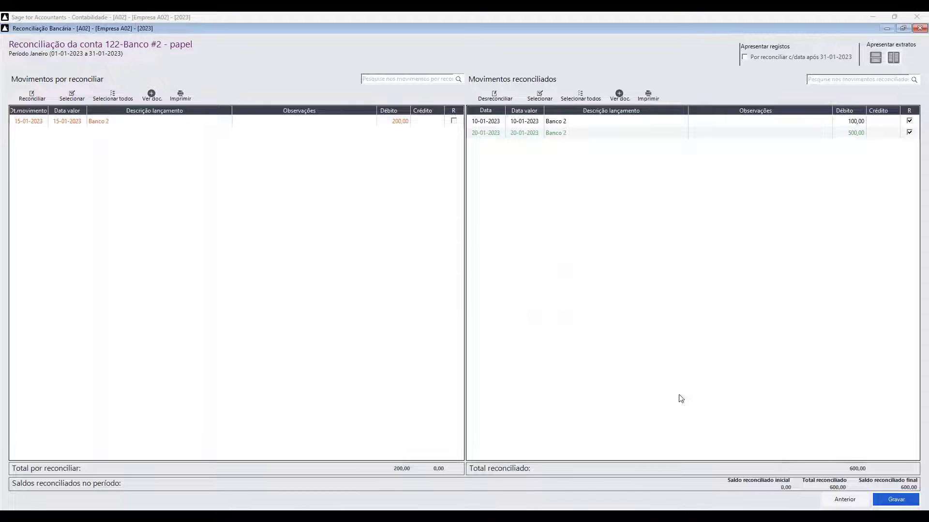
left_click(845, 499)
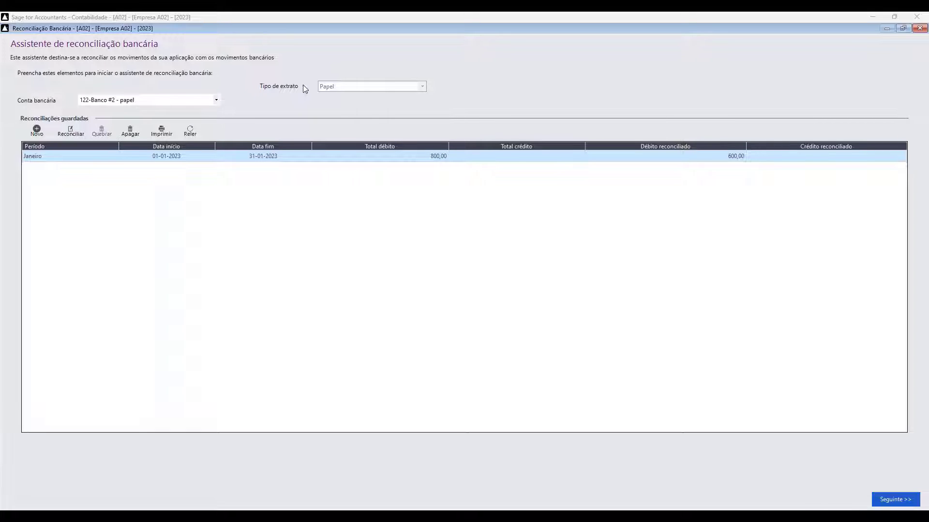
- Choose 121-Banco #1 Ficheiro as the bank account in the reconciliation assistant
left_click(213, 100)
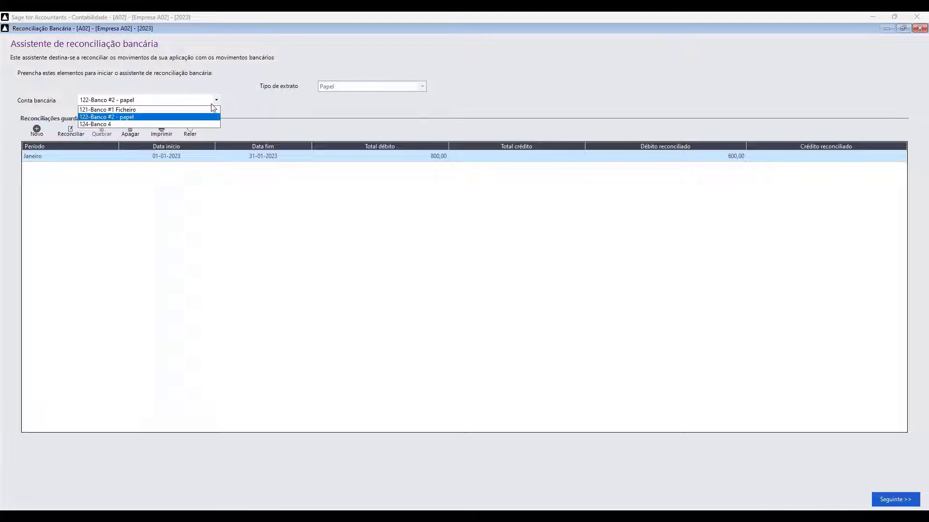
left_click(154, 110)
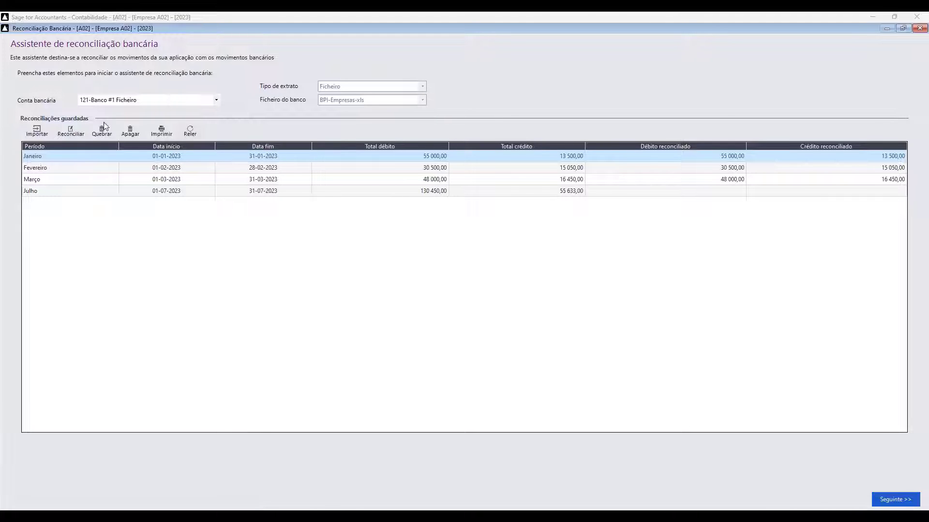
- Import the statement file 08 bpinet_empresas01-06.xlsx, confirming its 12 lines
left_click(36, 130)
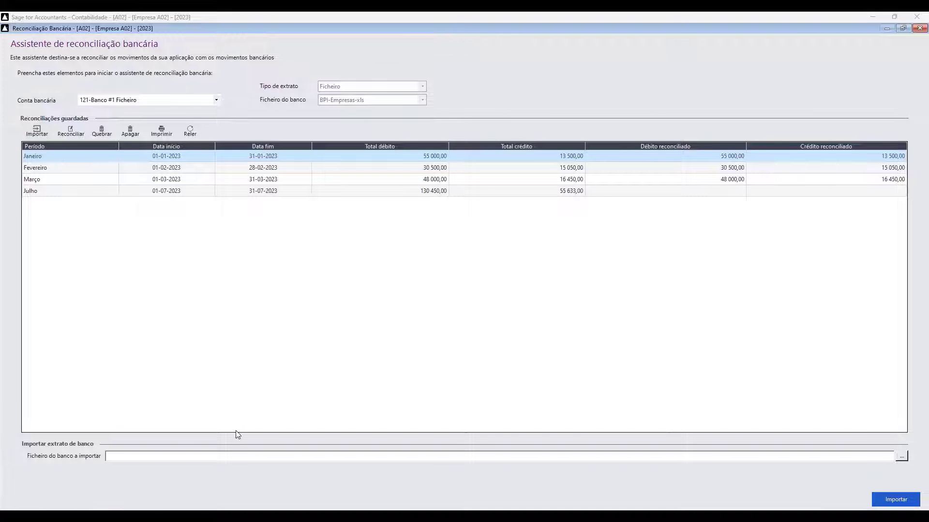
left_click(902, 457)
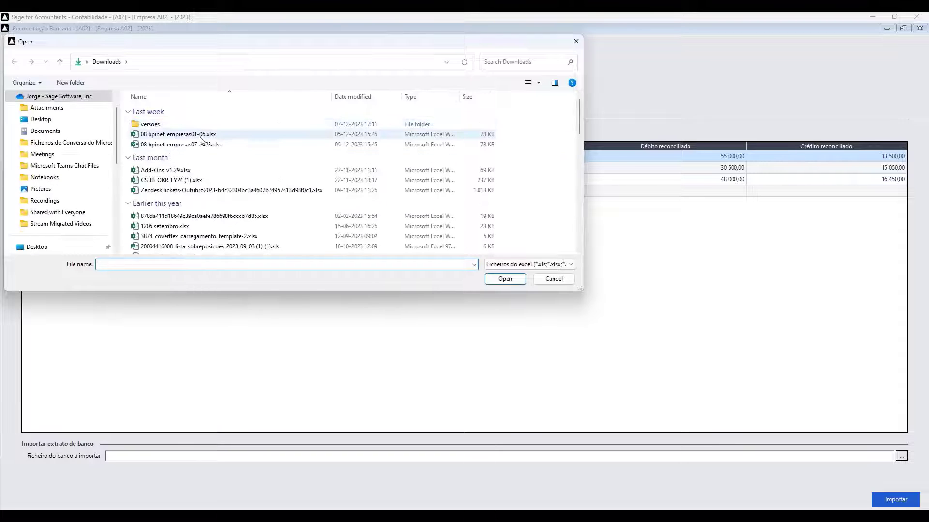
left_click(189, 140)
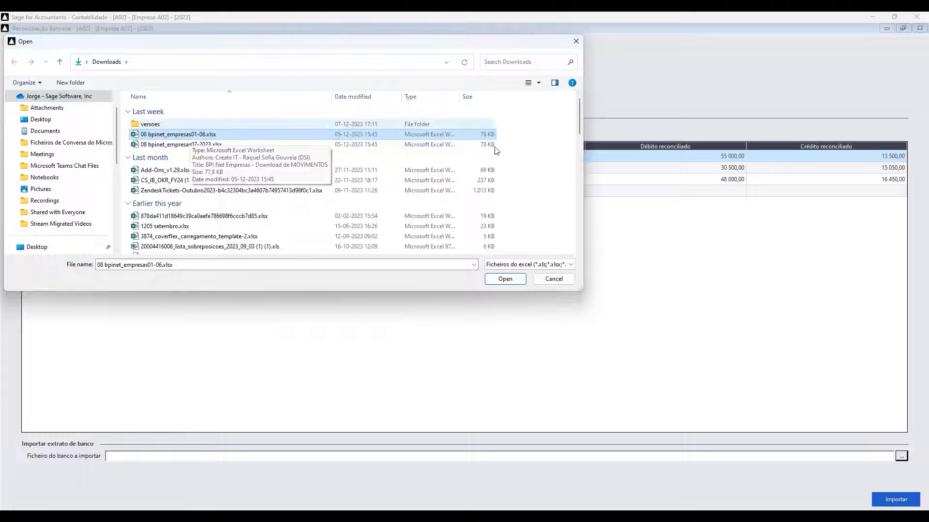
left_click(505, 279)
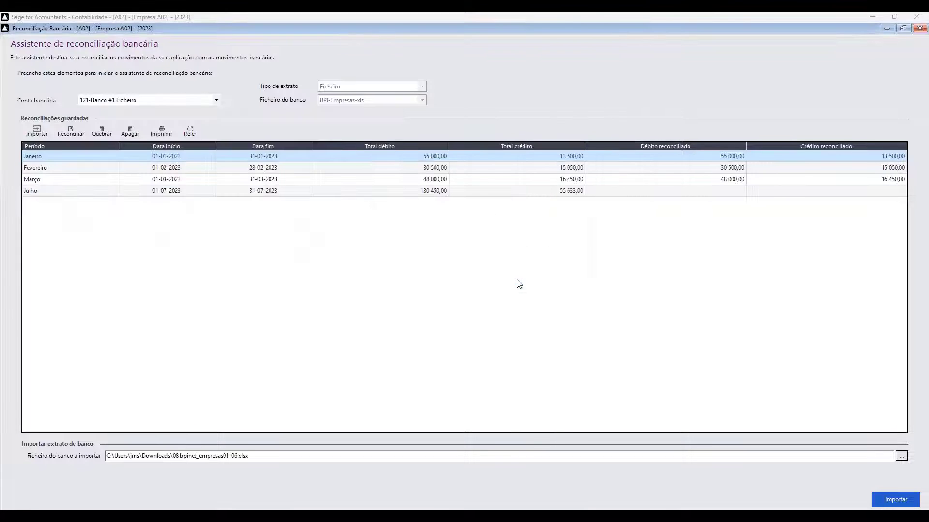
left_click(907, 500)
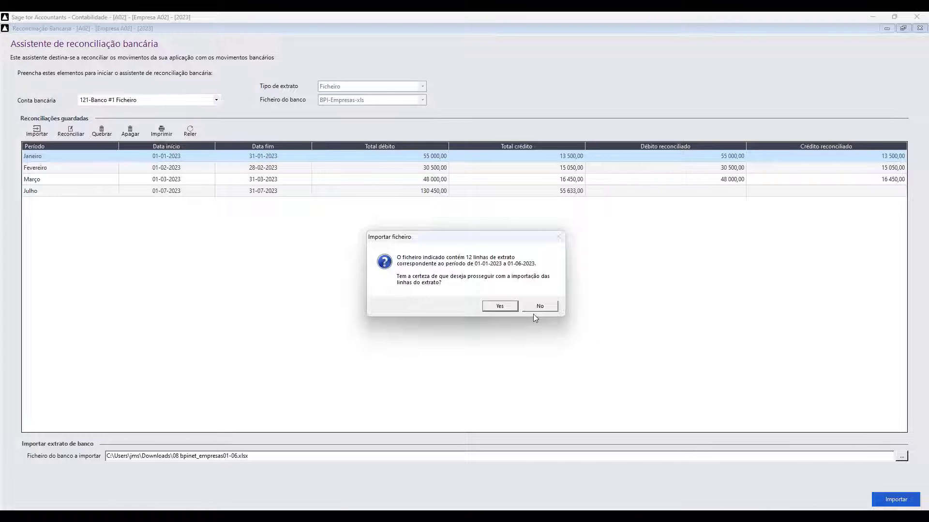
left_click(506, 307)
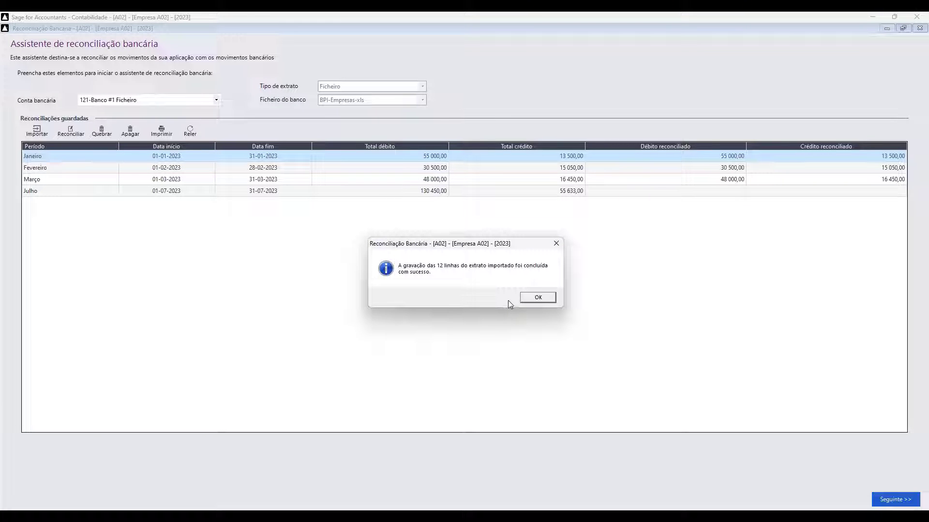
left_click(546, 299)
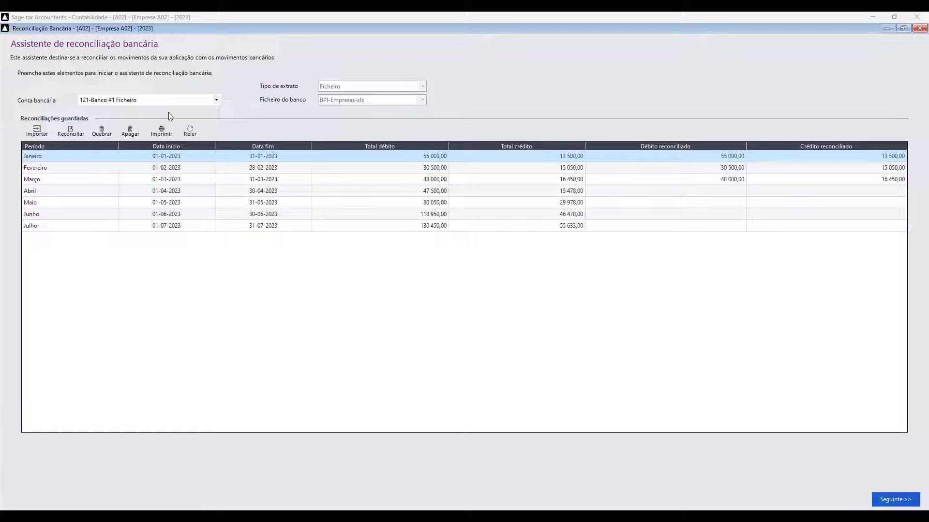
- Start another bank statement import for 121-Banco #1 Ficheiro from the saved reconciliations list
left_click(41, 132)
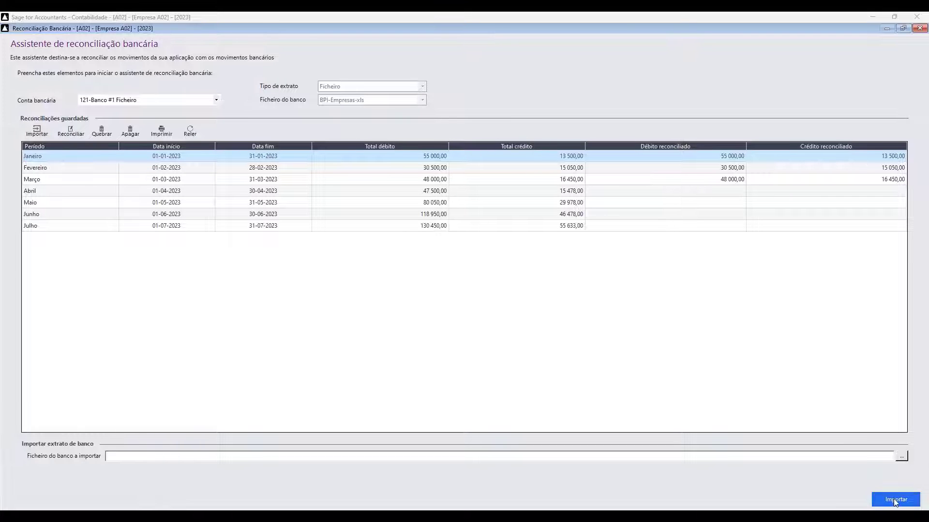
- Import 08 bpinet_empresas01-06.xlsx into 121-Banco #1 Ficheiro, confirming its 12 statement lines
left_click(902, 456)
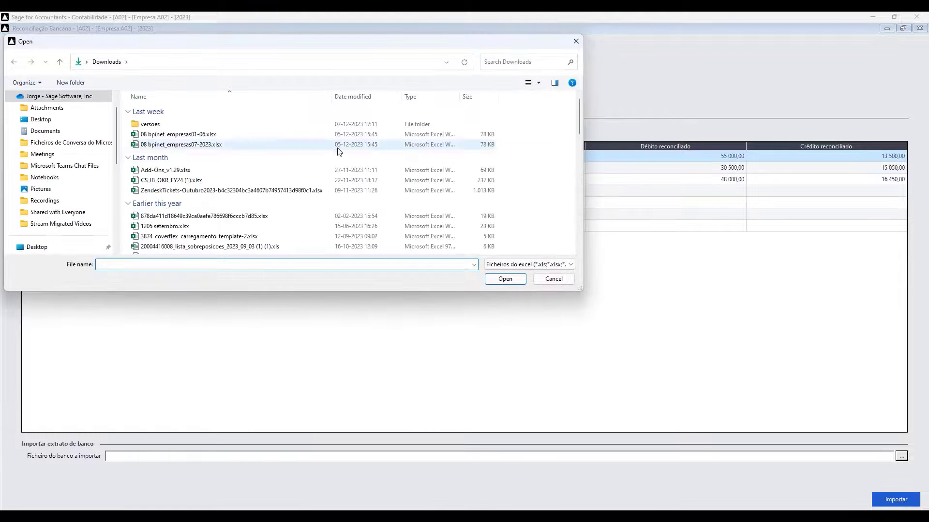
left_click(315, 134)
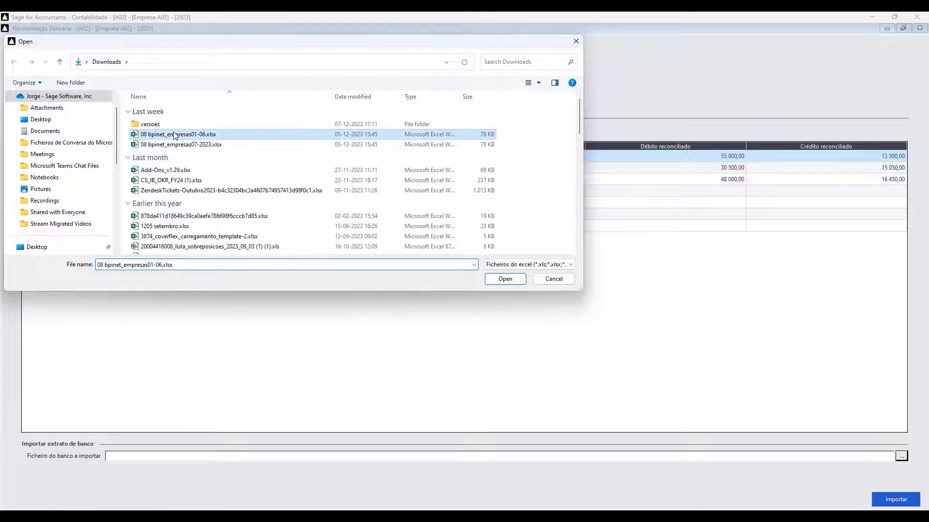
left_click(524, 280)
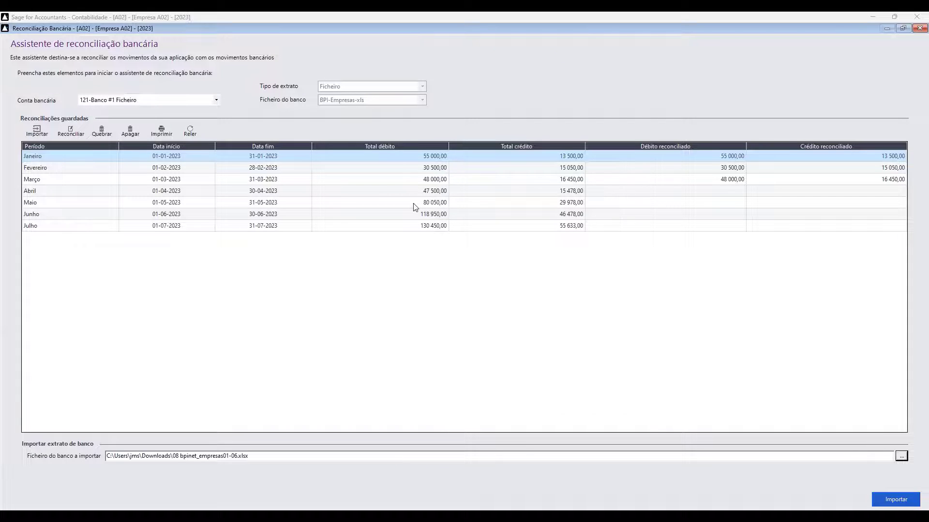
left_click(892, 500)
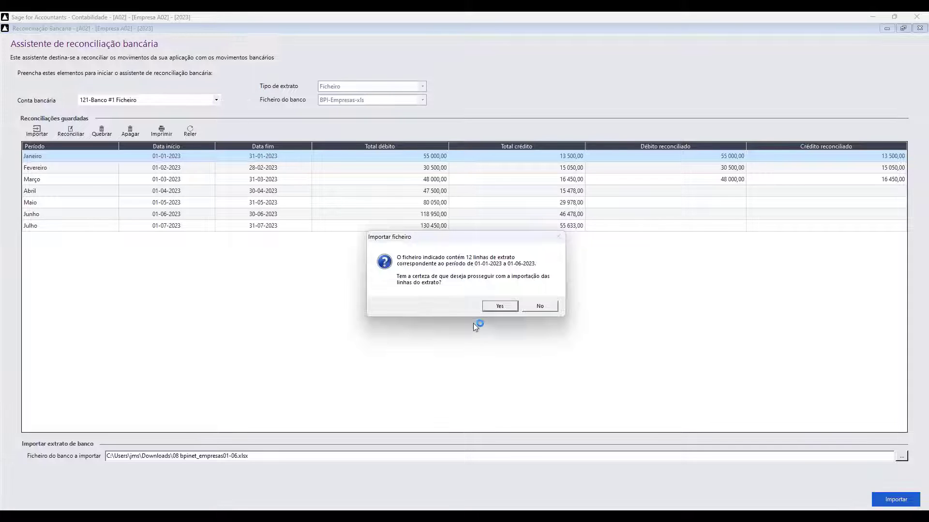
left_click(499, 306)
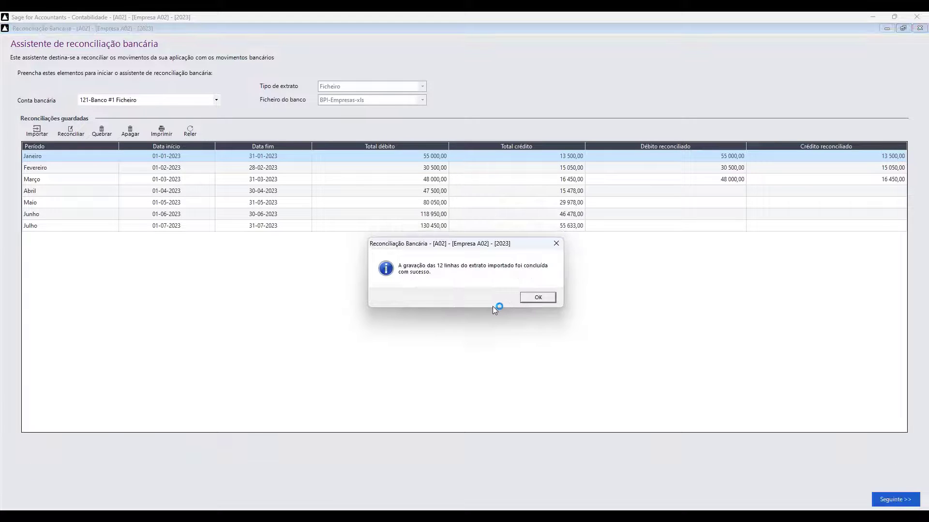
left_click(537, 298)
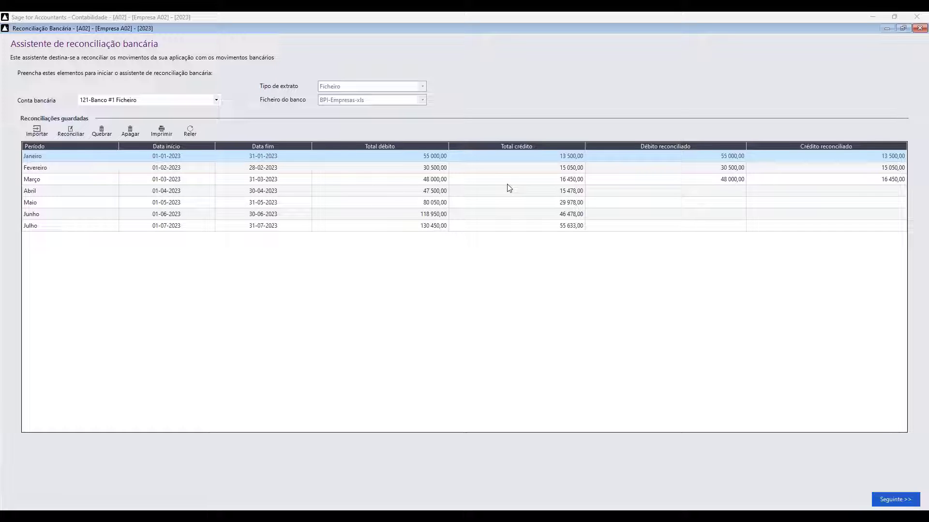
left_click(80, 193)
- Open the Abril reconciliation and accept automatic reconciliation, which matches no records
double_click(79, 192)
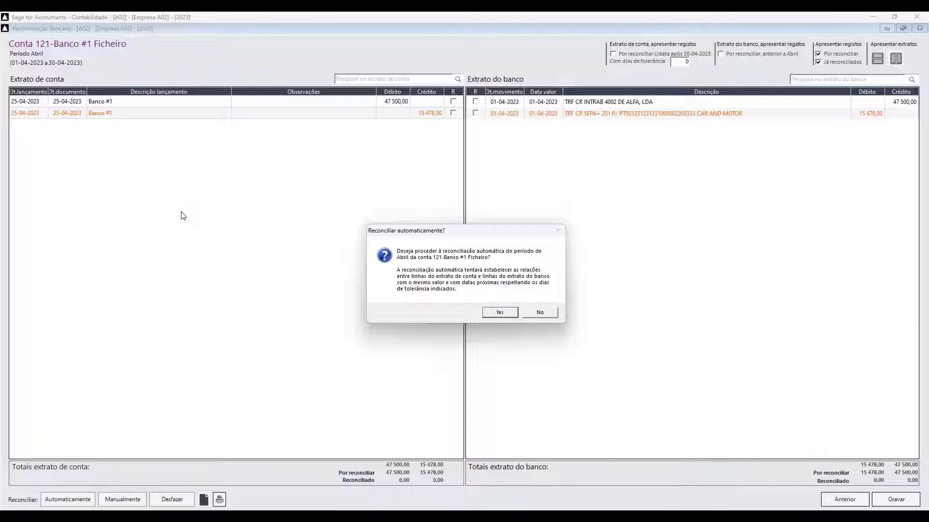
left_click(500, 313)
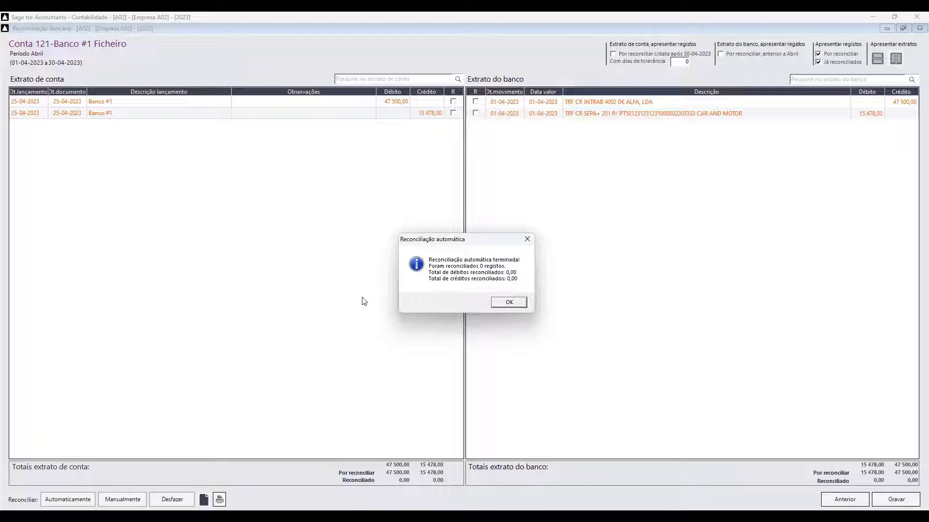
left_click(509, 302)
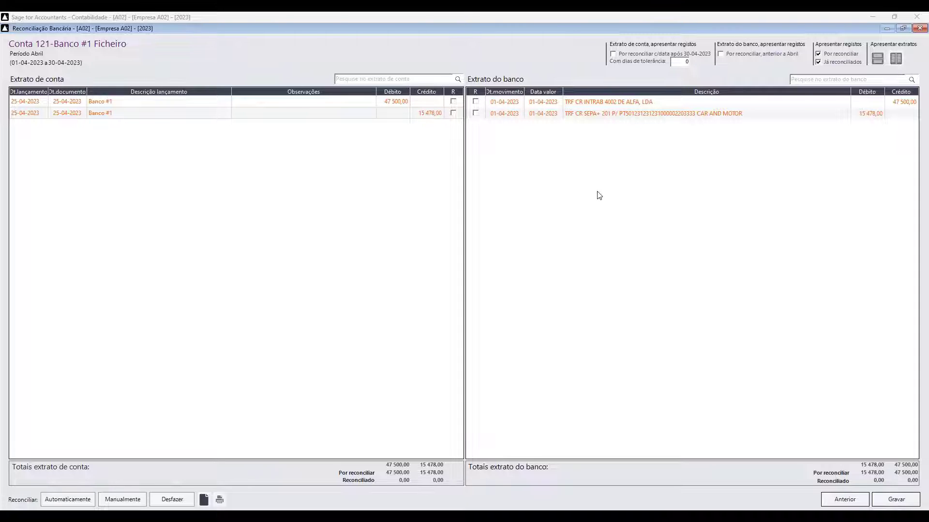
- Raise the tolerance to 30 days and auto-reconcile April's entries against the bank statement
double_click(680, 61)
type("30")
key("Tab")
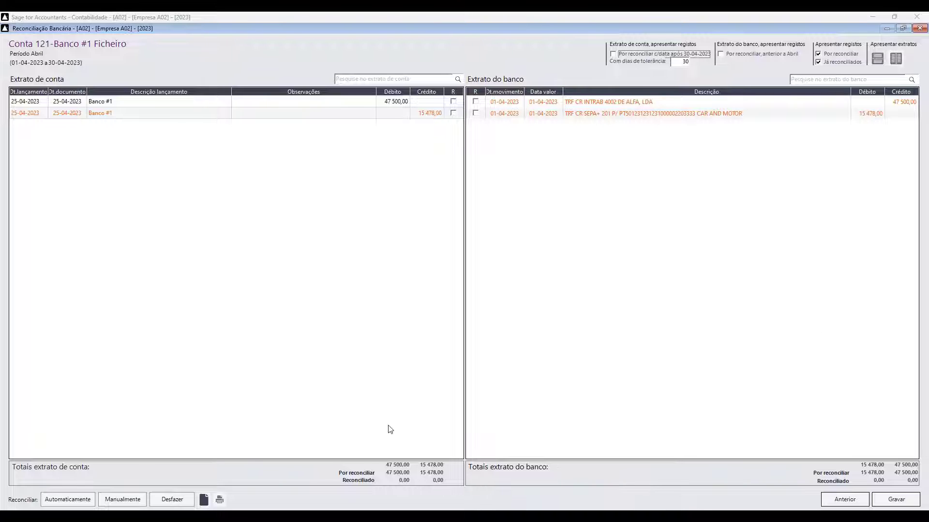
left_click(63, 500)
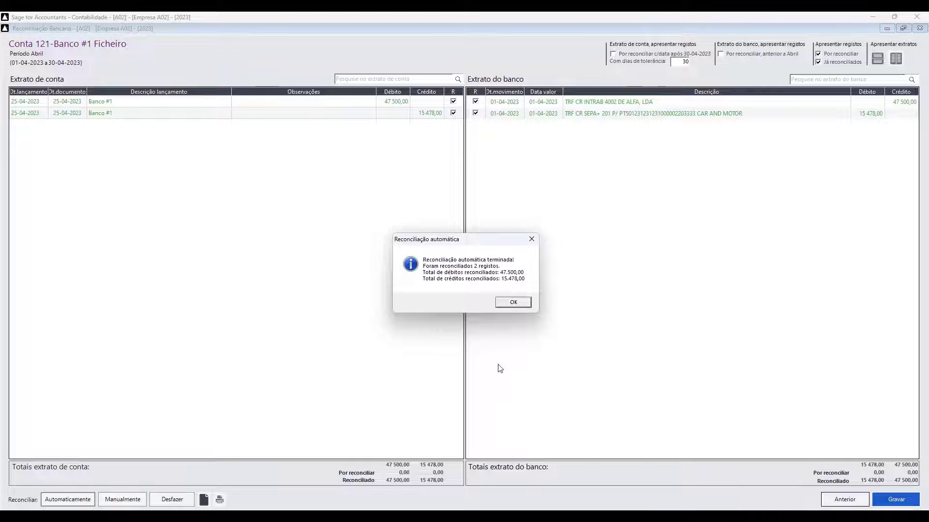
left_click(512, 303)
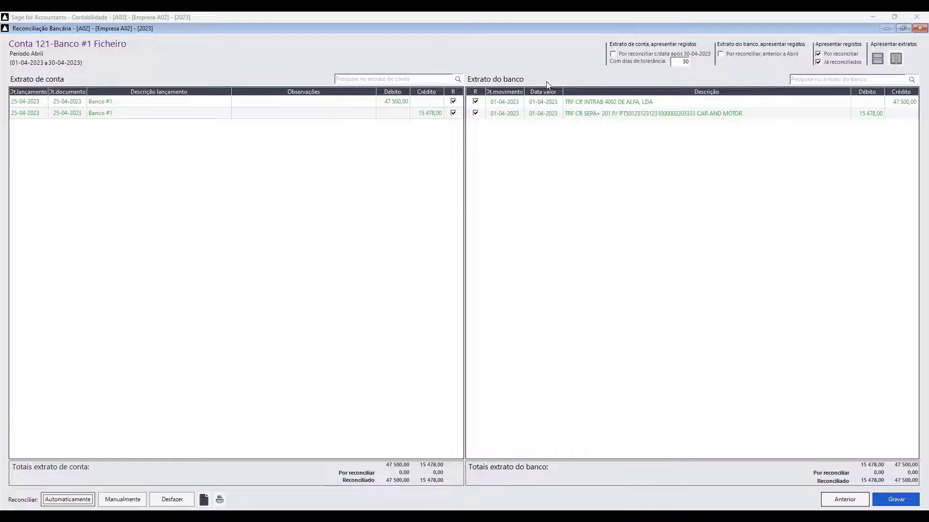
- Save the April reconciliation and return to the saved reconciliations list
left_click(902, 501)
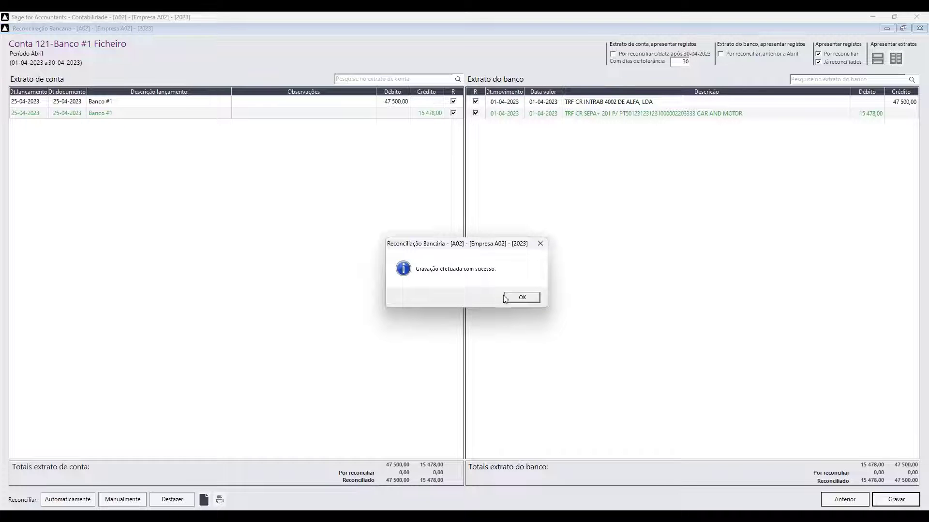
left_click(520, 297)
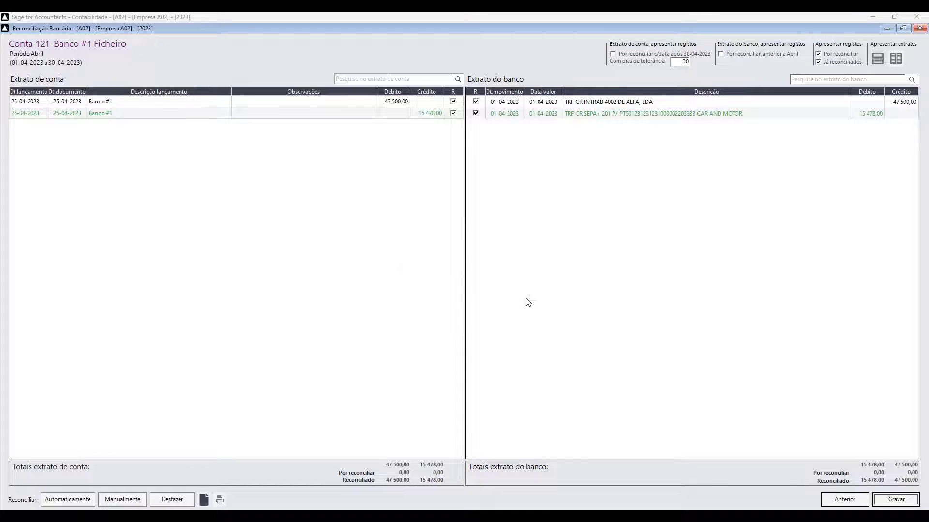
left_click(845, 501)
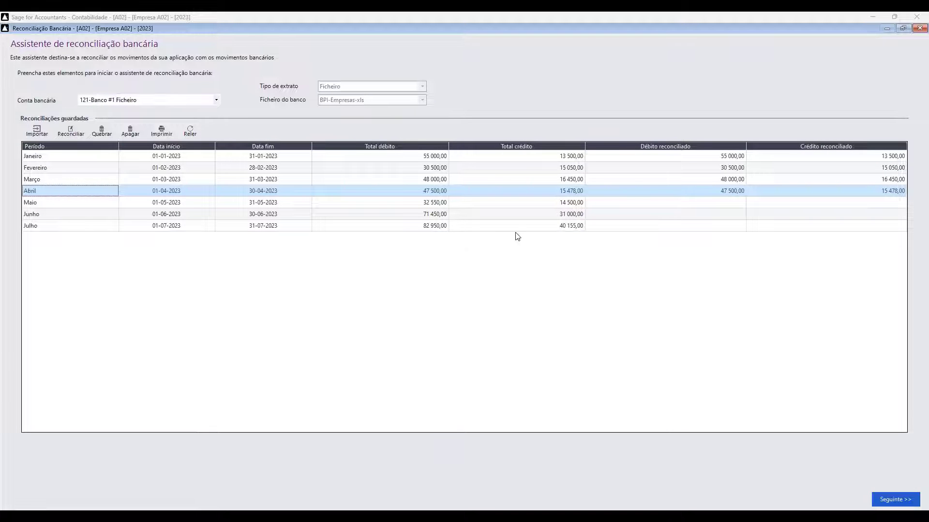
- Open Junho and auto-reconcile it, matching 38 900,00 debit and 16 500,00 credit
double_click(96, 214)
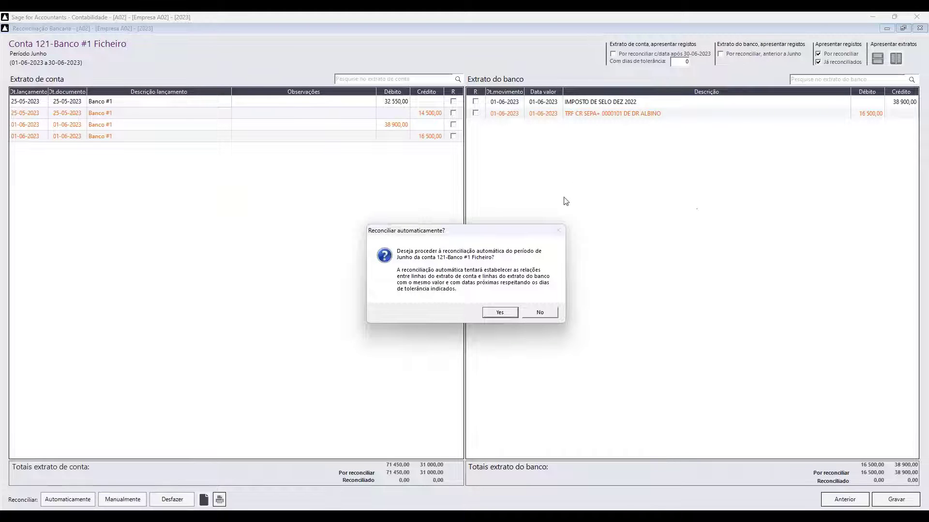
left_click(503, 314)
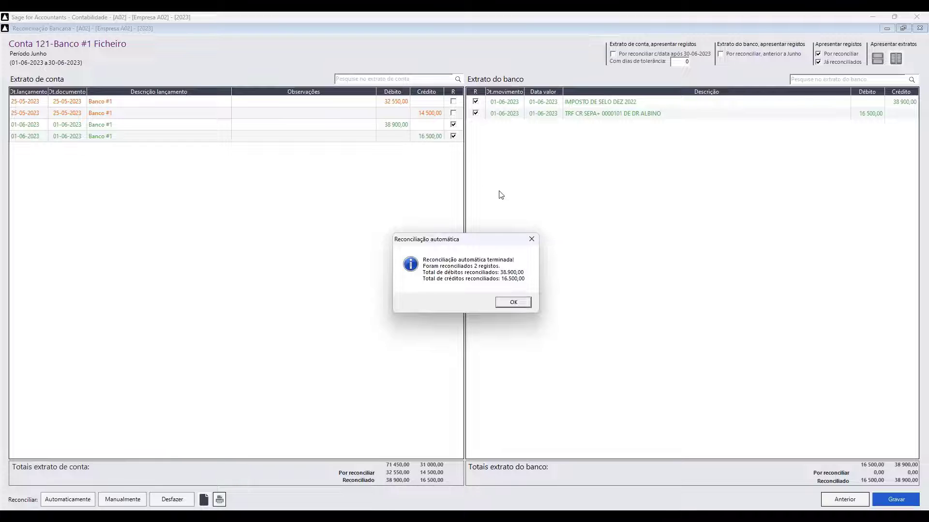
left_click(519, 304)
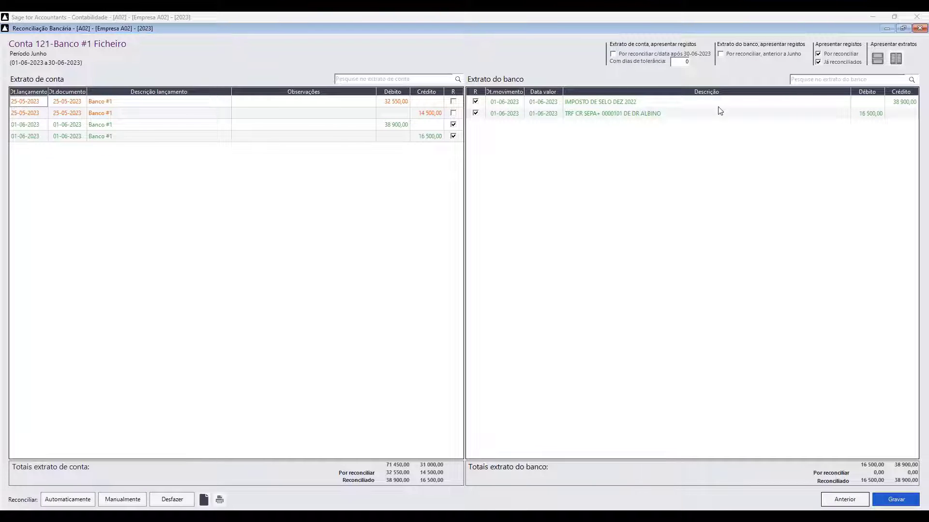
left_click(841, 53)
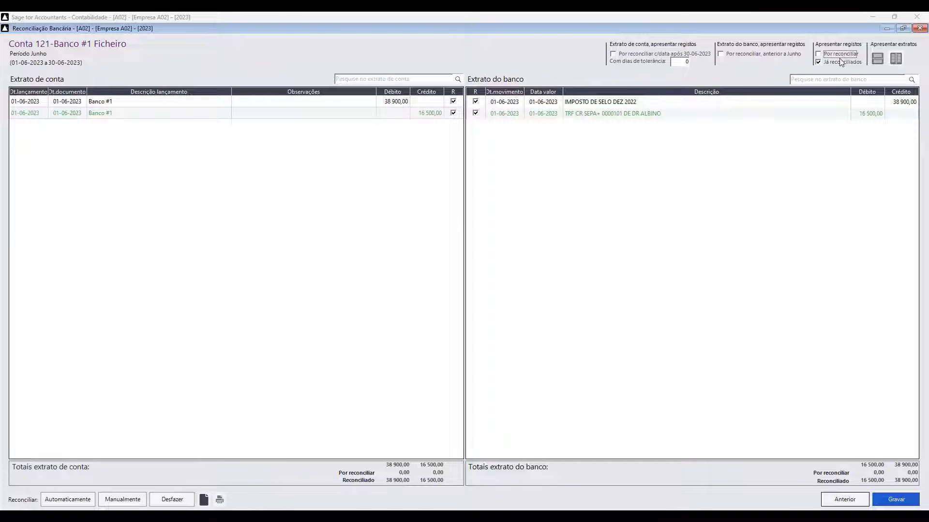
left_click(841, 55)
left_click(837, 62)
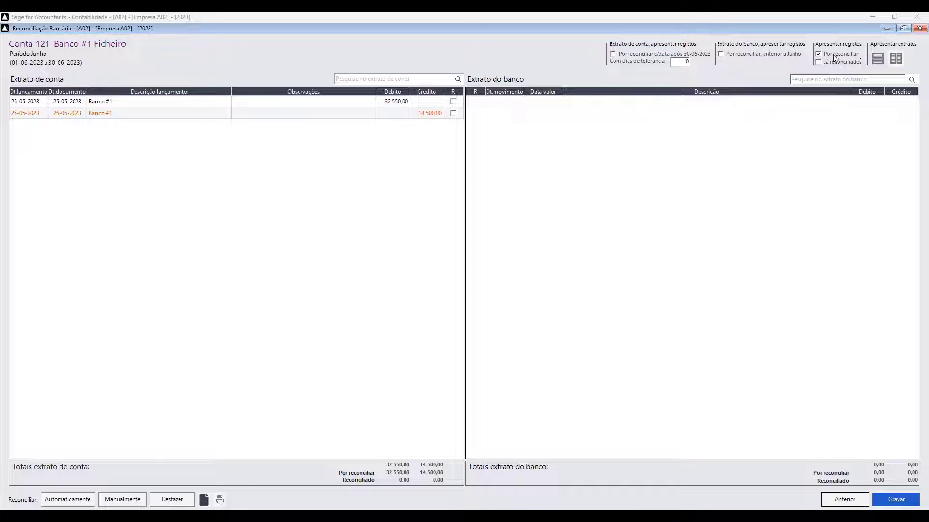
left_click(834, 55)
left_click(836, 62)
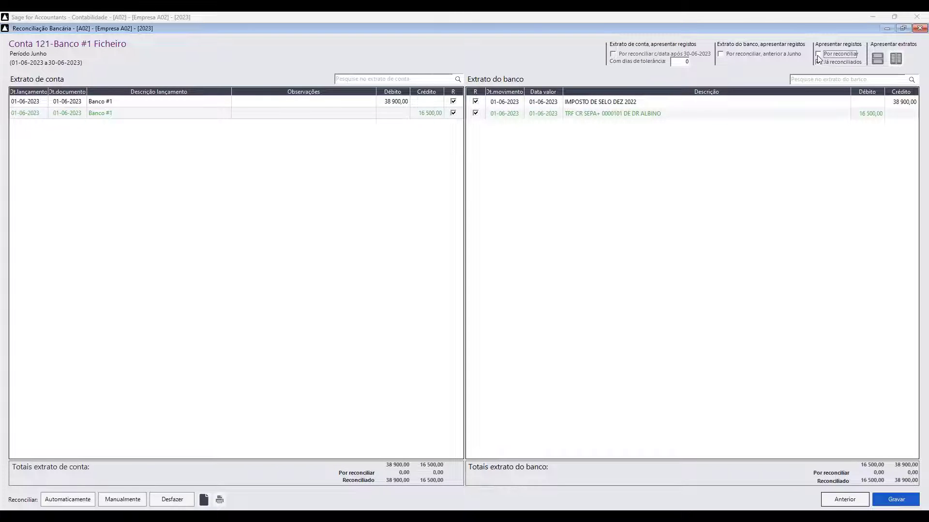
left_click(817, 54)
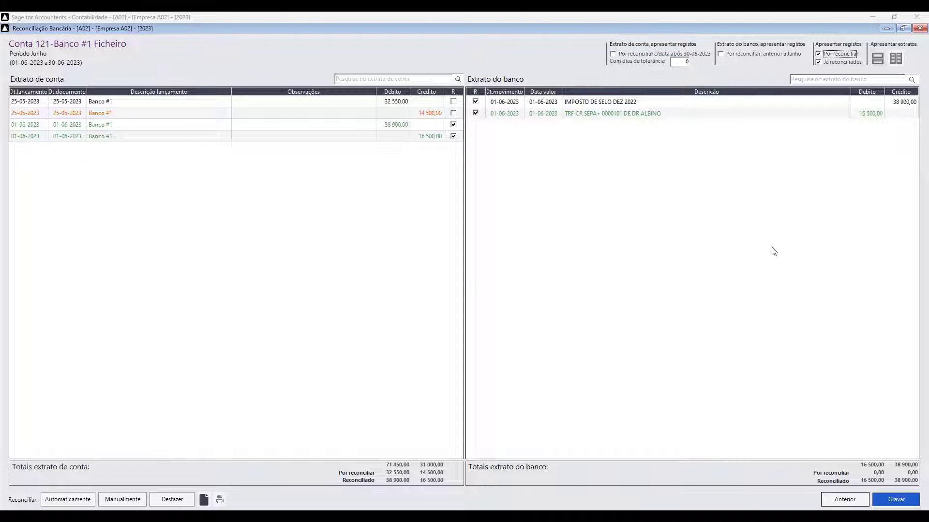
left_click(876, 59)
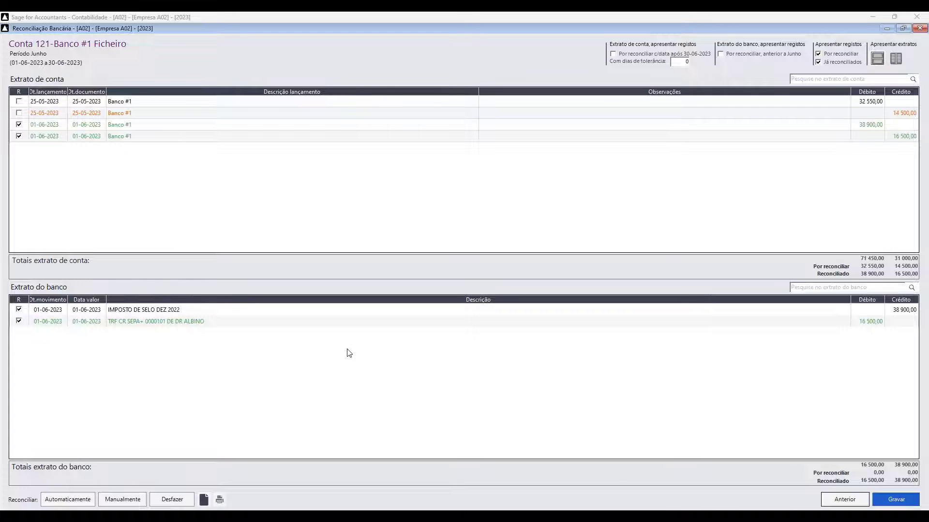
left_click(897, 59)
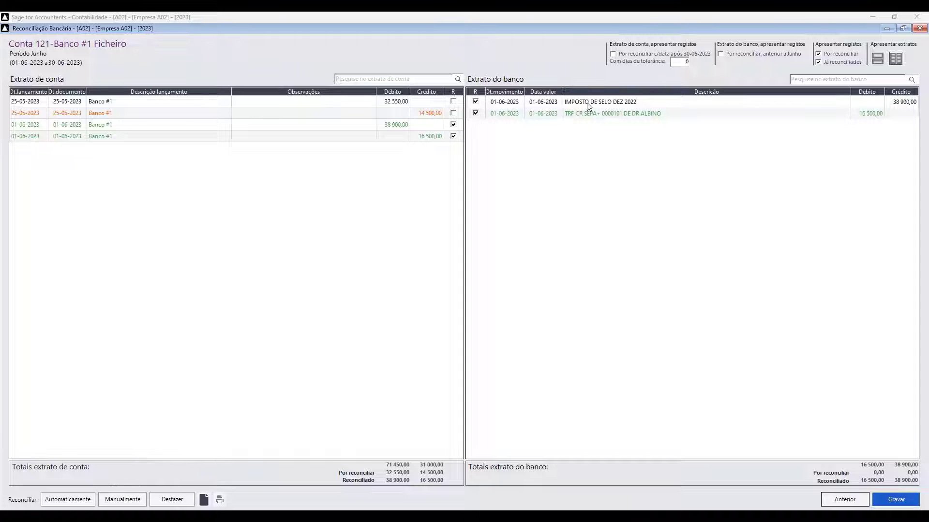
- Save the June reconciliation, then list unreconciled account entries dated after 30-06-2023
left_click(613, 55)
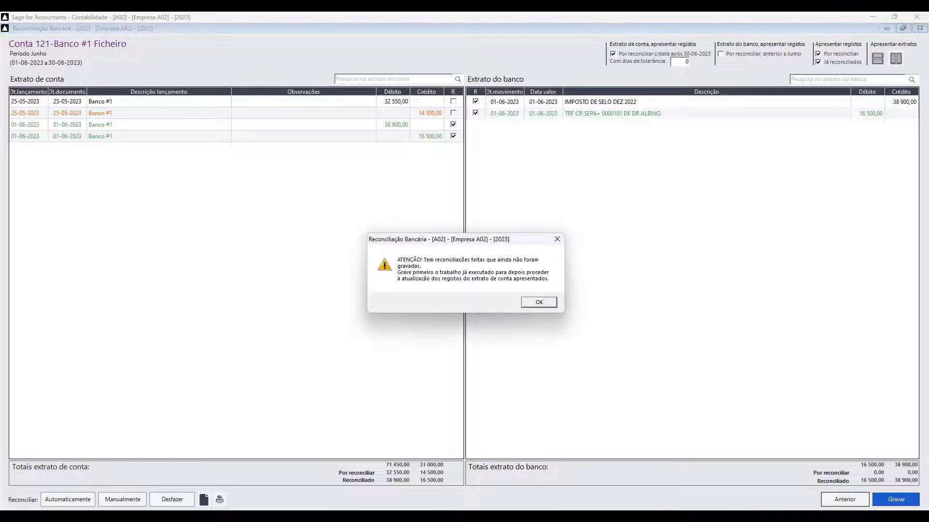
left_click(536, 306)
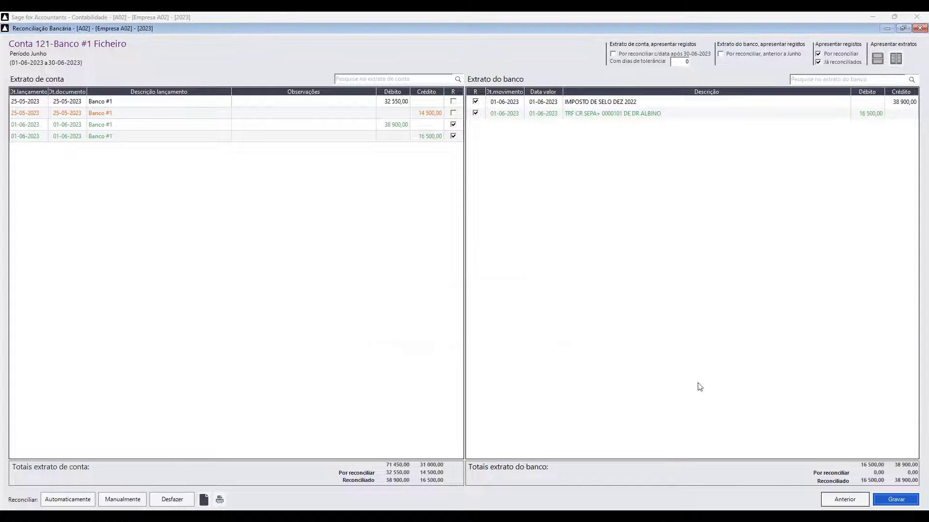
left_click(881, 500)
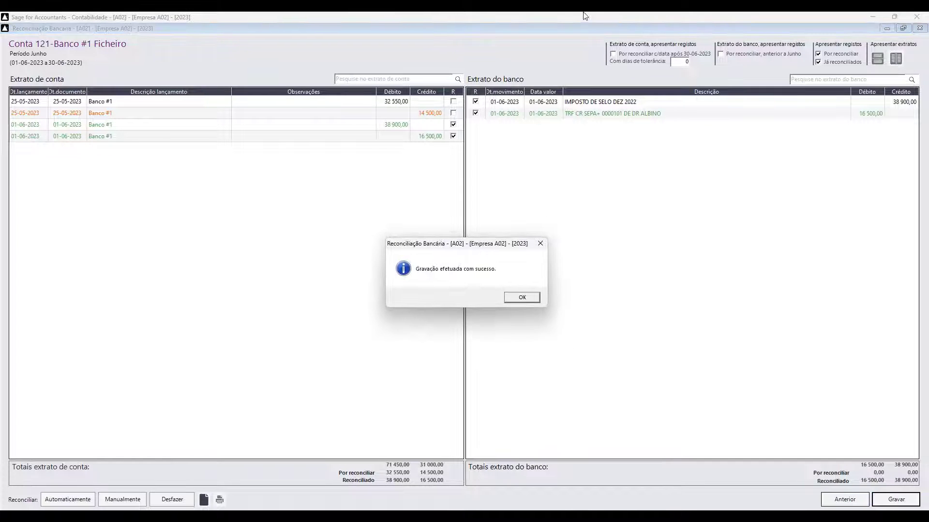
left_click(517, 297)
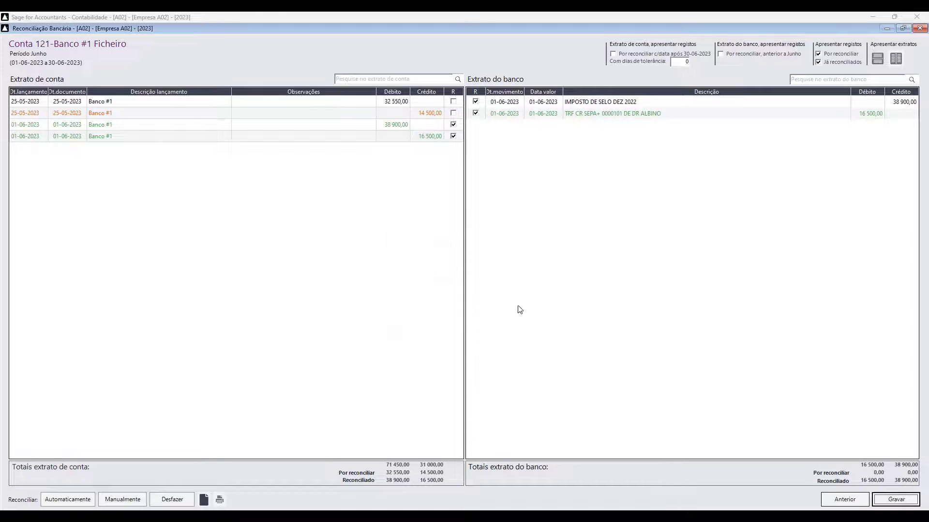
left_click(613, 54)
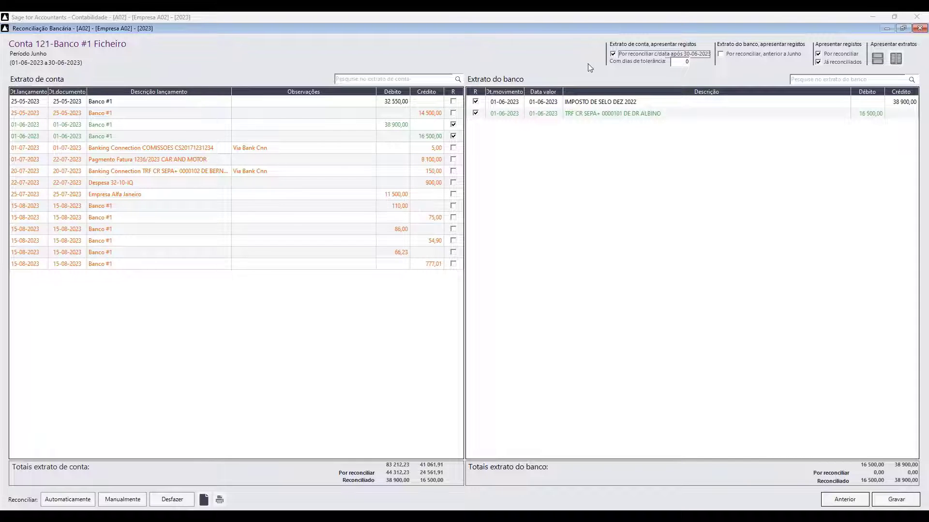
- Hide post-June account entries and show the unreconciled May bank lines (14 500,00, 32 550,00)
left_click(613, 53)
left_click(613, 54)
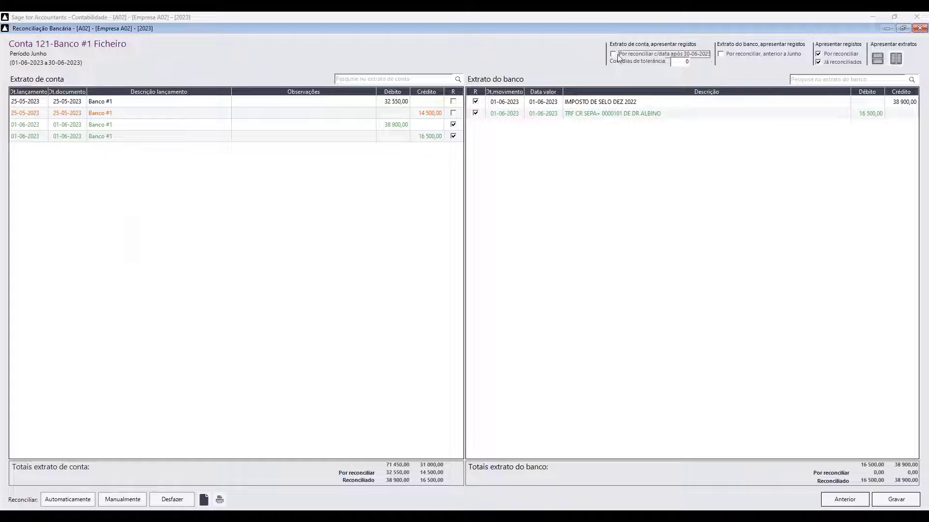
left_click(721, 55)
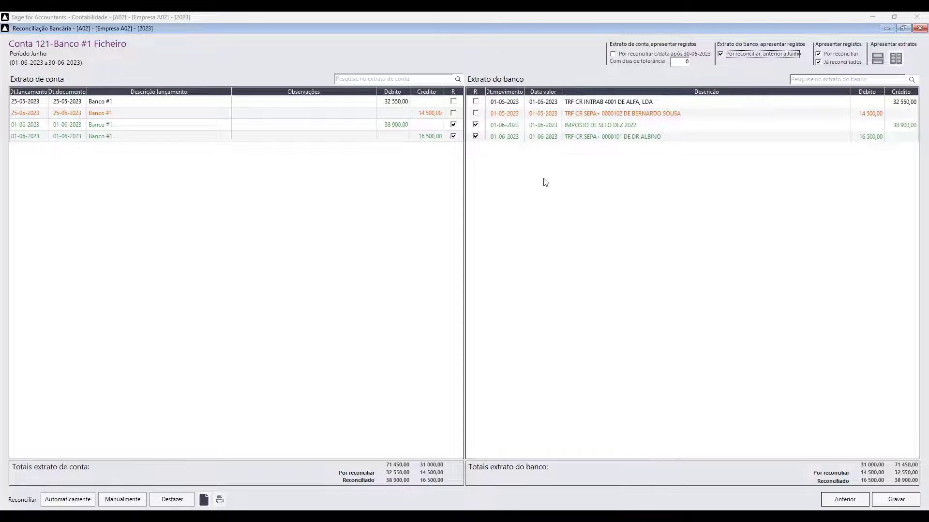
left_click(747, 52)
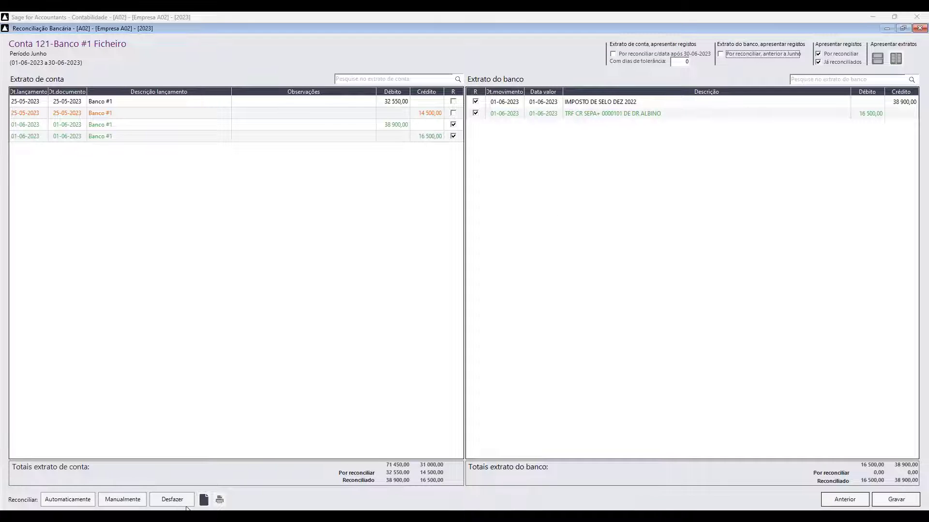
left_click(729, 54)
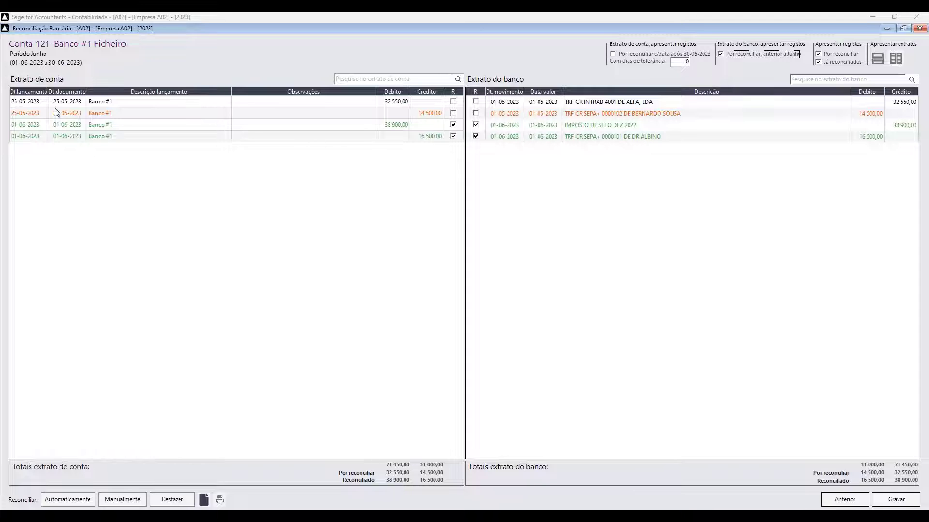
- Manually reconcile the 14 500,00 account entry with its bank transfer, then undo that match
left_click(129, 114)
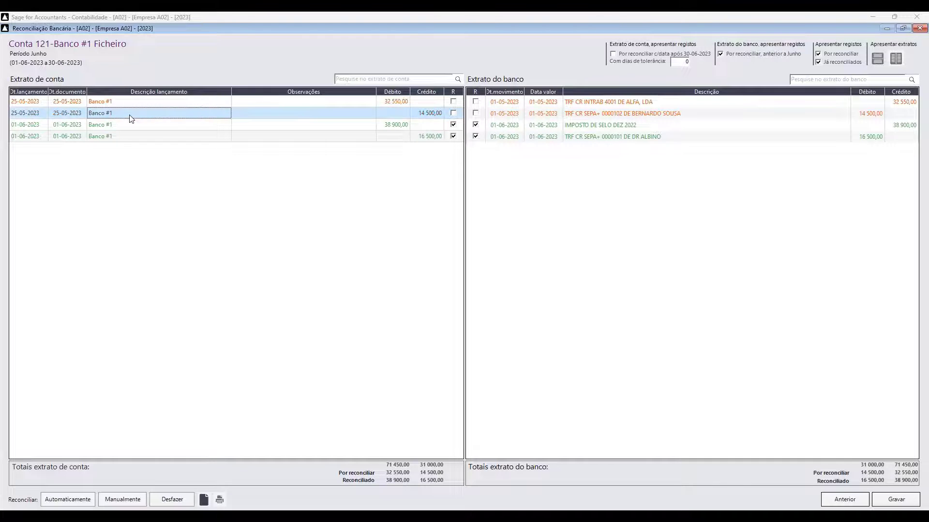
left_click(695, 119)
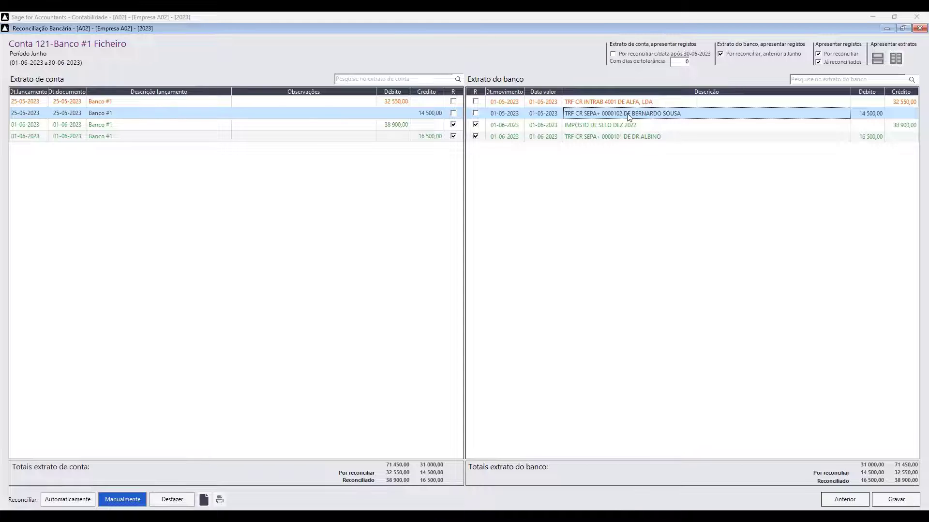
left_click(125, 500)
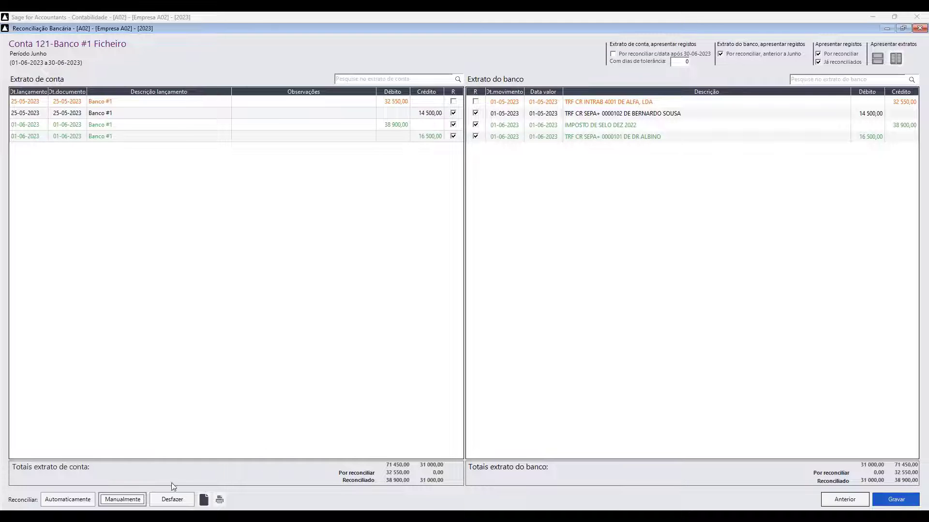
left_click(248, 116)
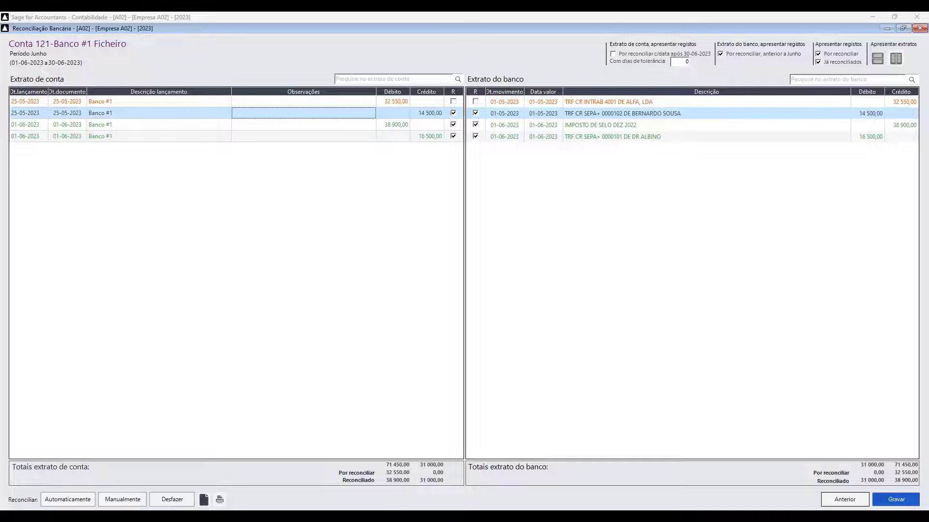
left_click(114, 500)
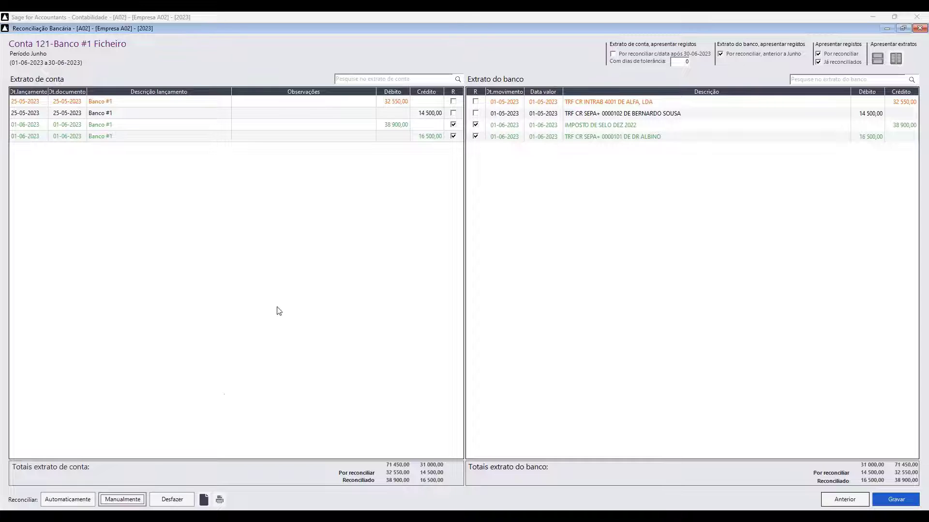
left_click(166, 503)
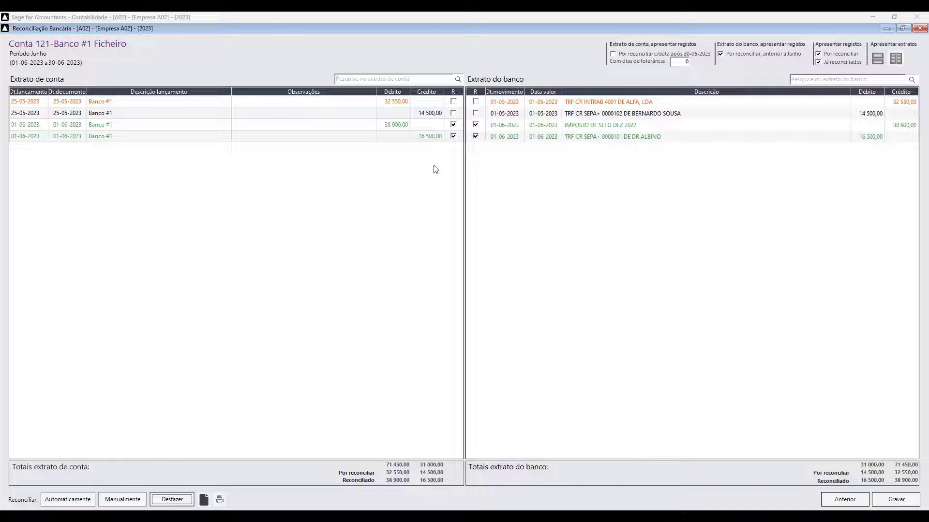
- Manually unreconcile the 38 900,00 and 16 500,00 movements
left_click(407, 125)
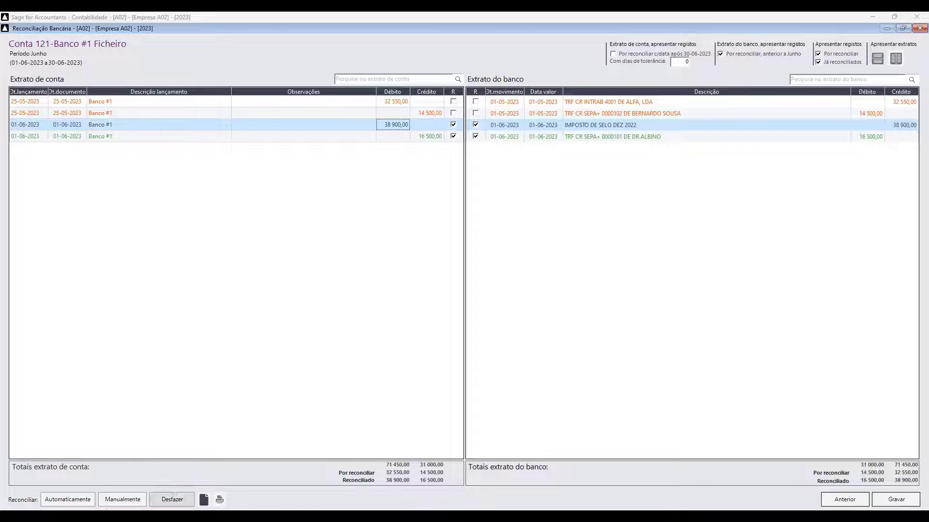
left_click(174, 501)
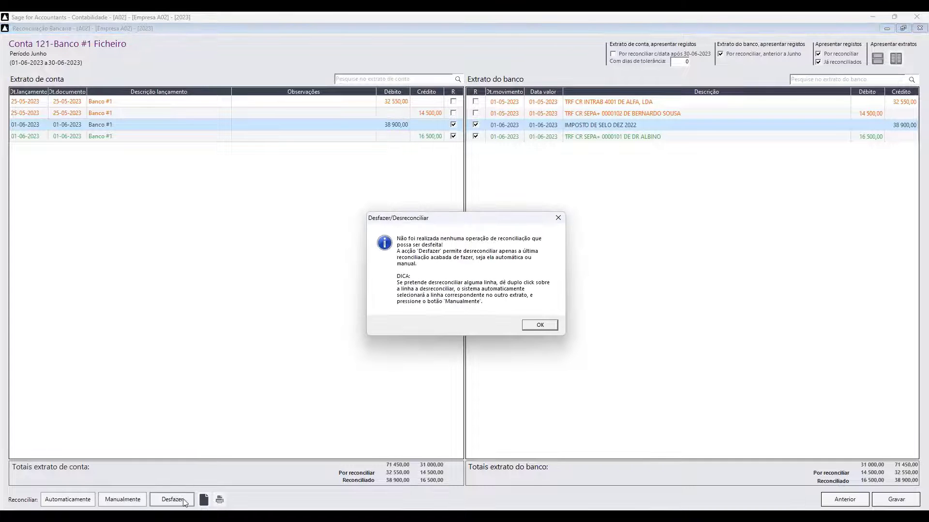
left_click(540, 324)
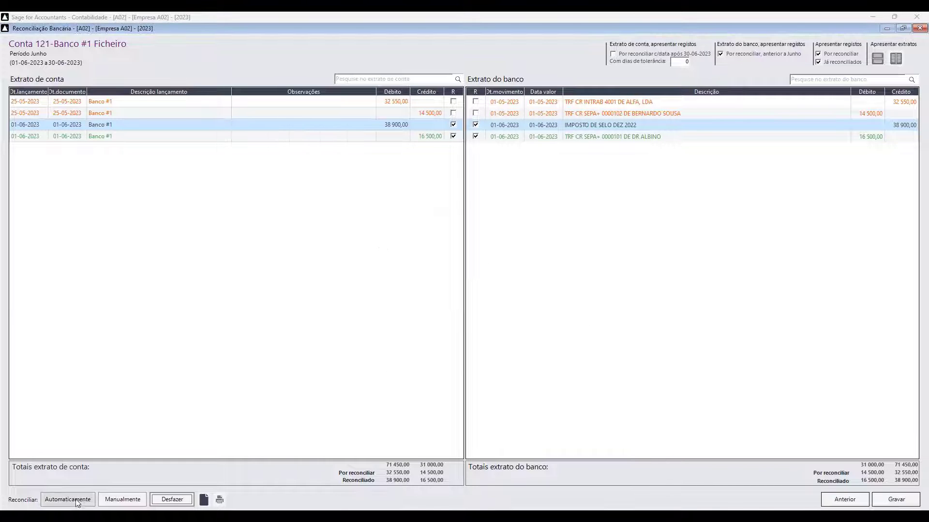
left_click(111, 501)
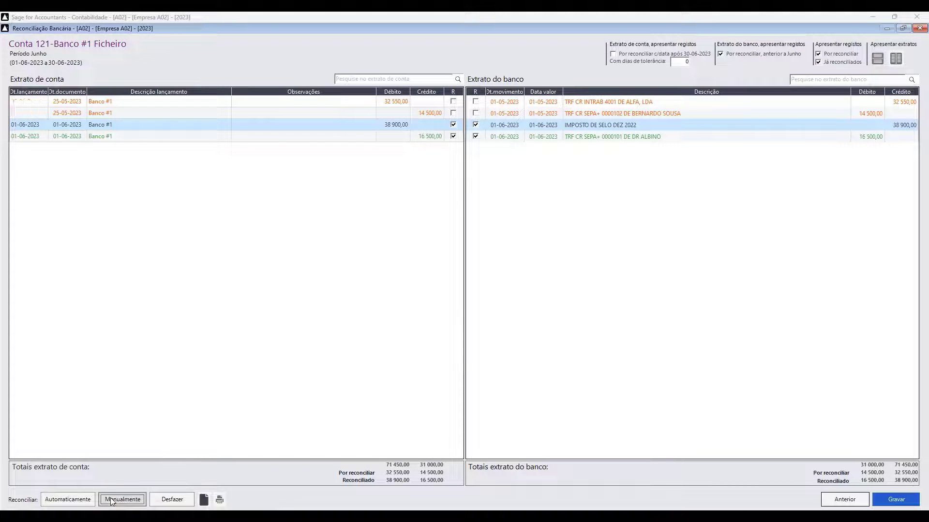
left_click(320, 139)
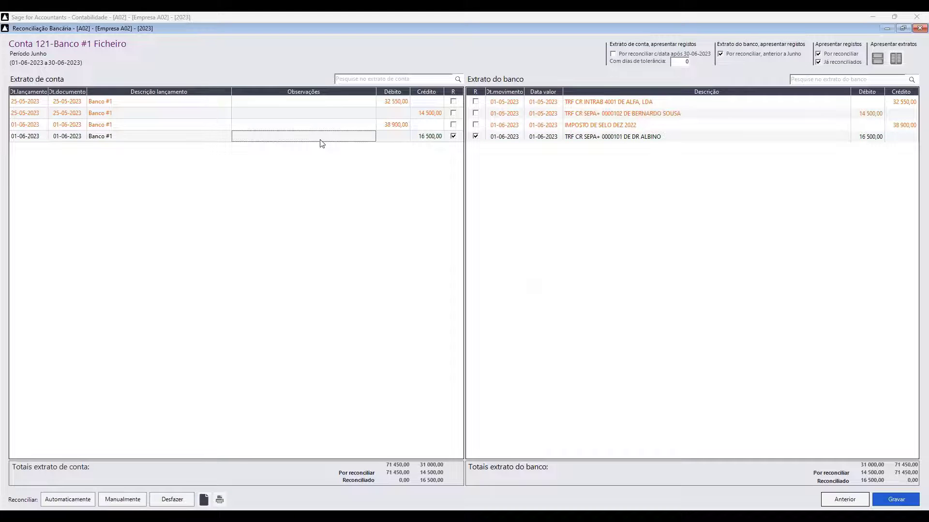
left_click(120, 500)
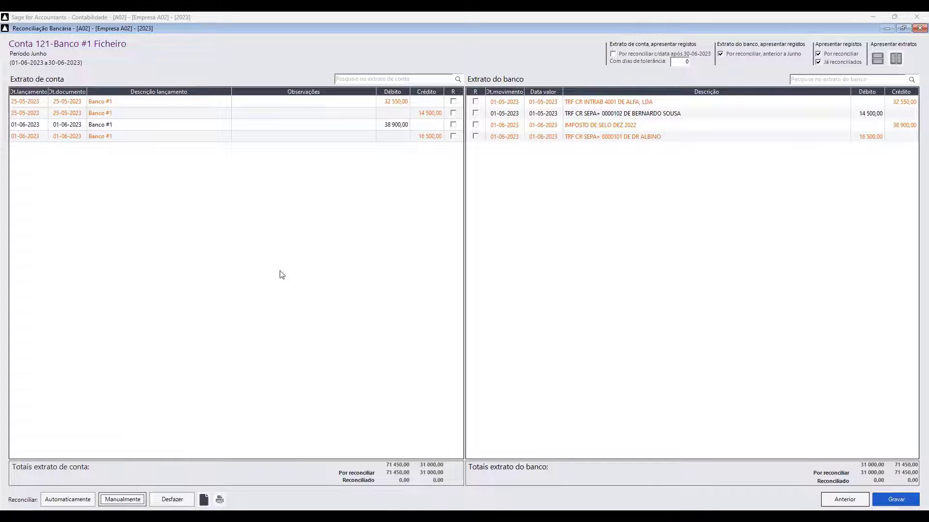
- Run automatic reconciliation again, then undo it and confirm the undo
left_click(68, 500)
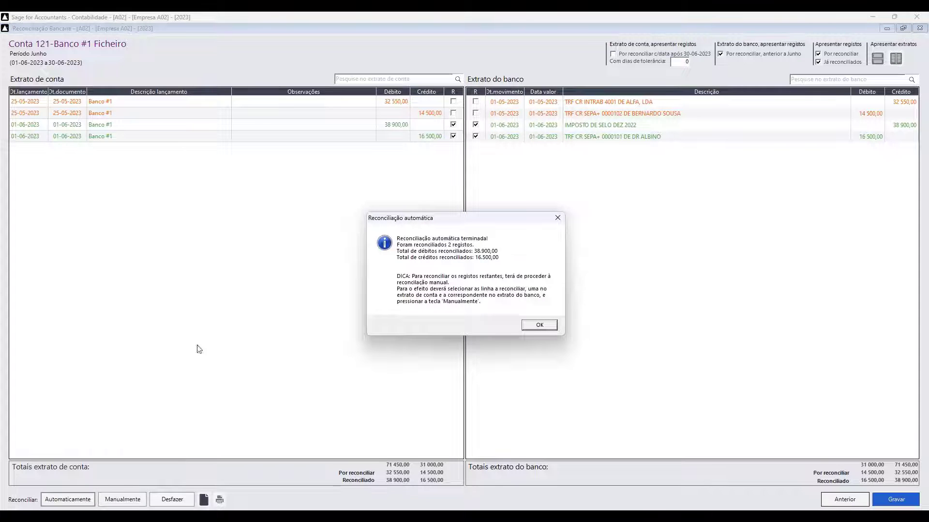
left_click(536, 325)
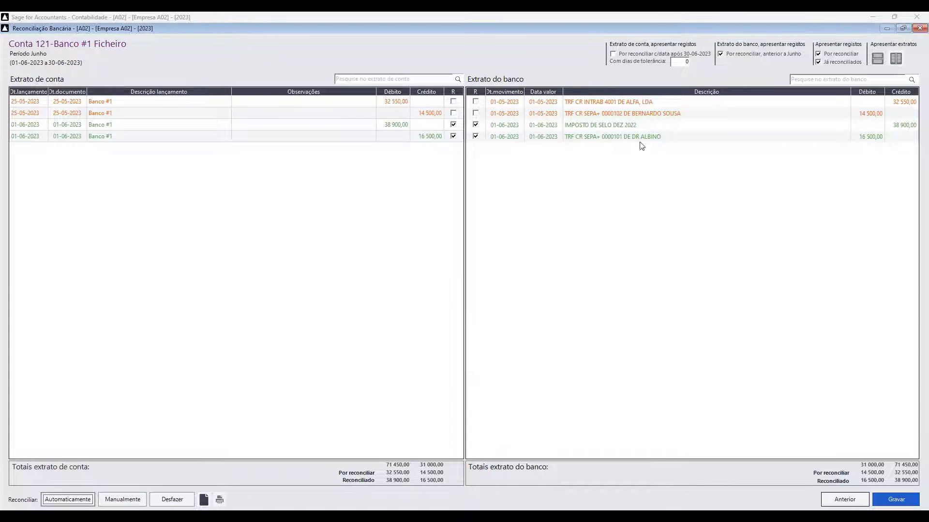
left_click(173, 497)
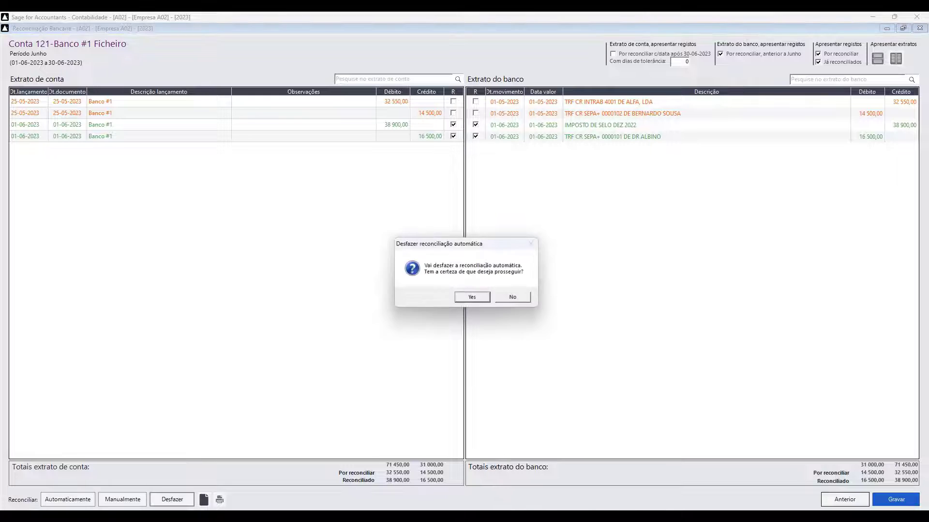
left_click(486, 297)
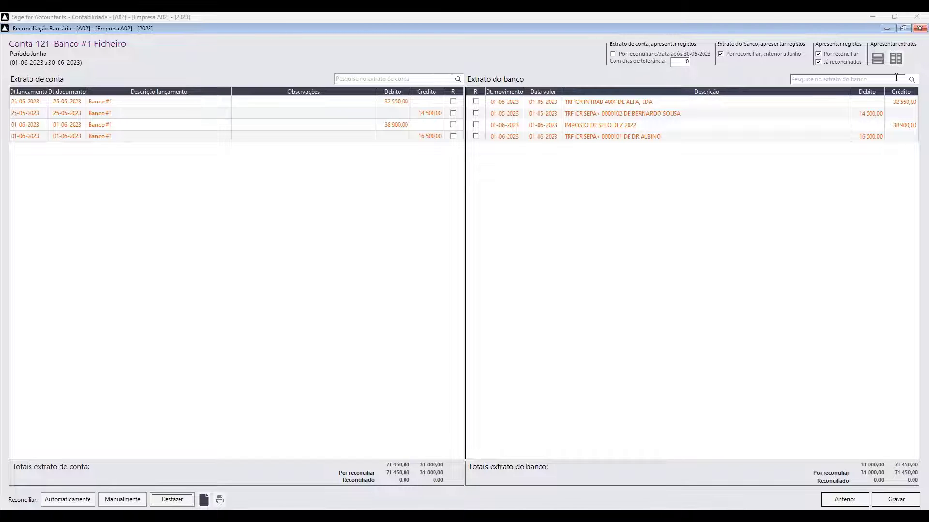
- Close the Reconciliação Bancária window to return to the accounting home page
left_click(919, 30)
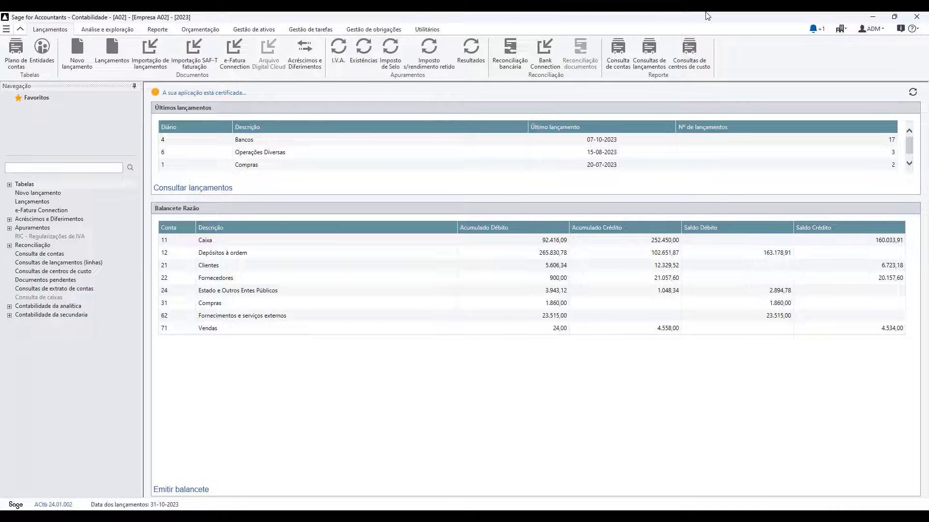
- Launch the Bank Feeds configuration from the Outros dados tab of Identificação da empresa
left_click(842, 30)
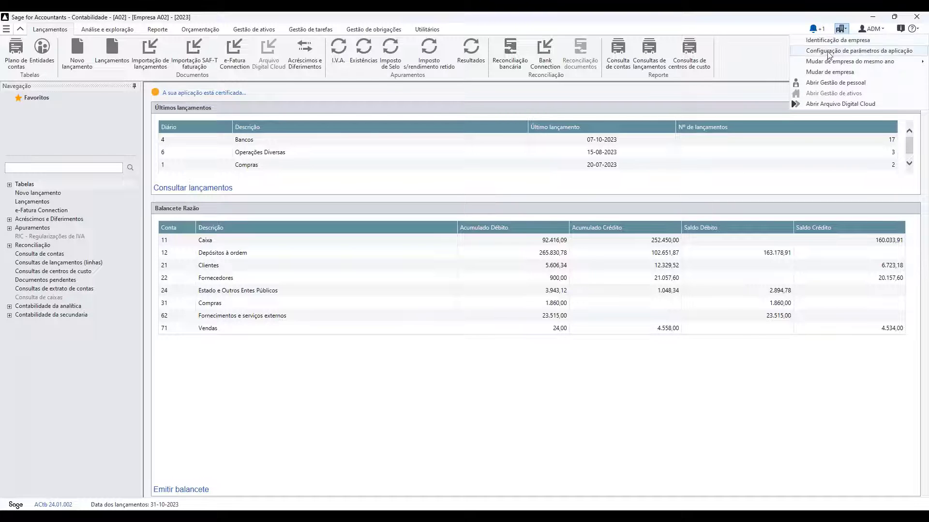
left_click(829, 39)
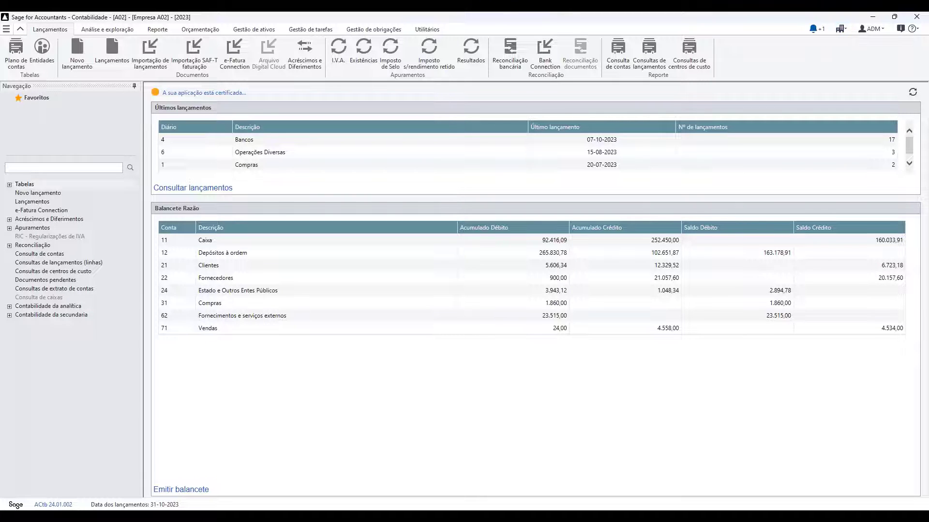
left_click(646, 153)
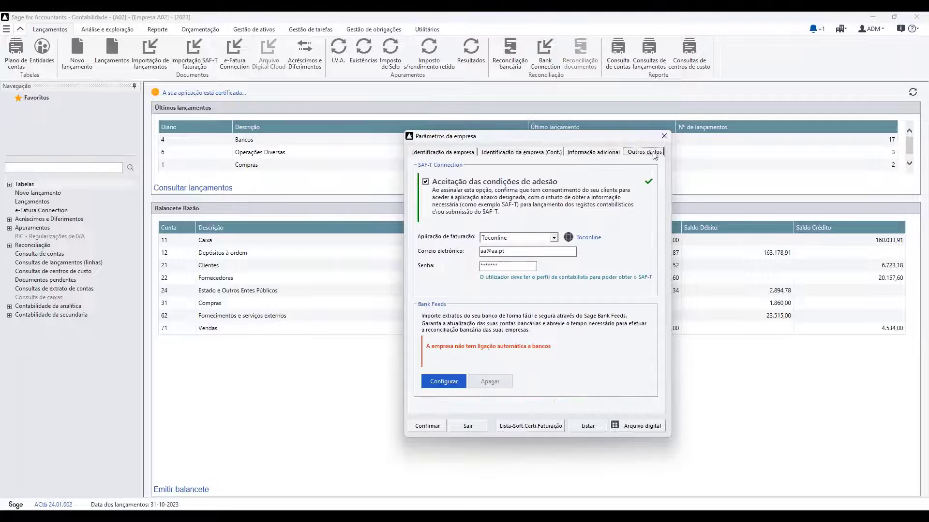
left_click_drag(535, 137, 494, 92)
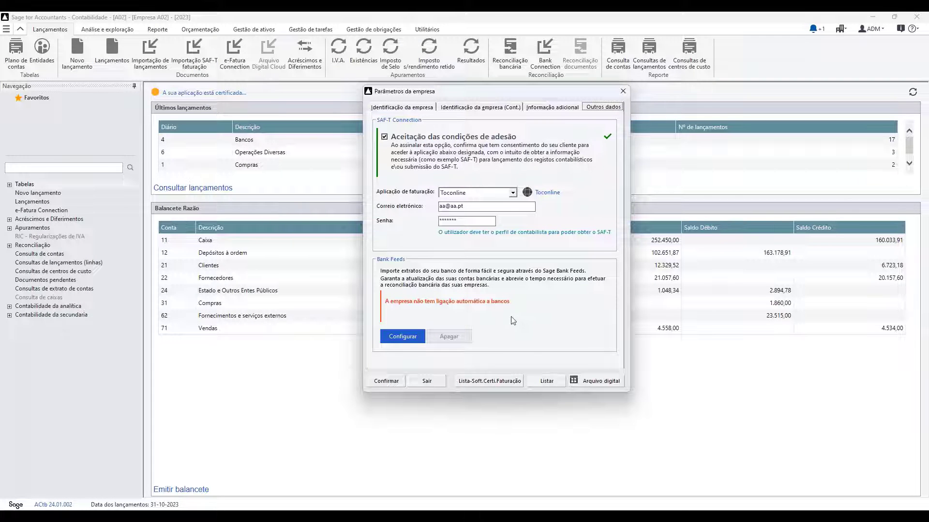
left_click(396, 335)
left_click(355, 307)
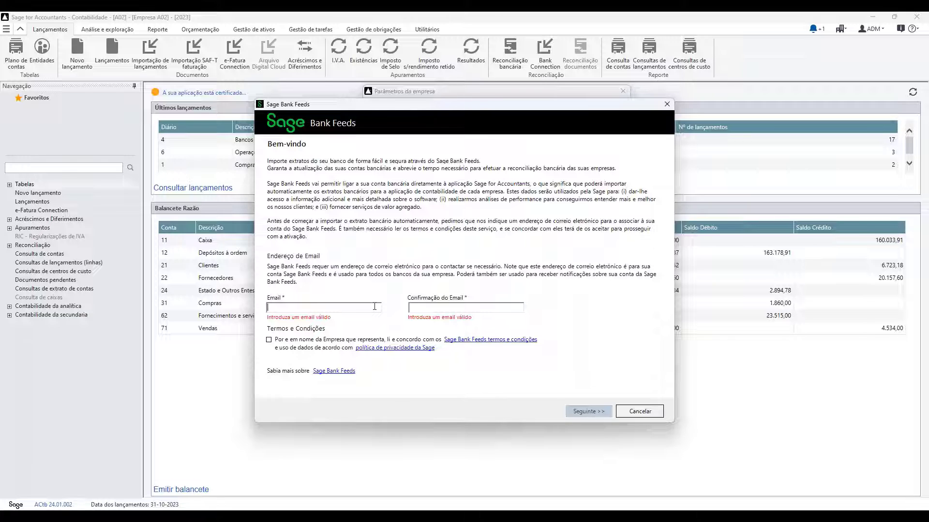
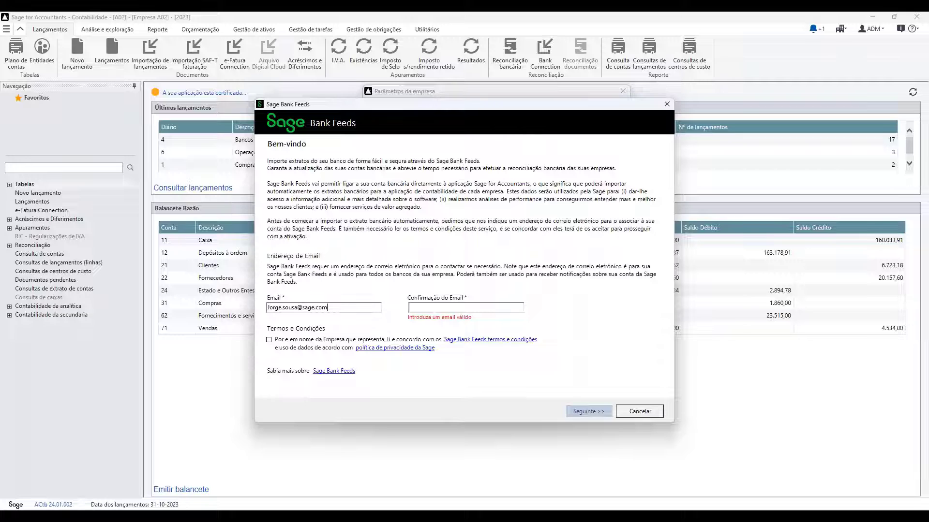
- Enter the contact e-mail in both e-mail fields, accept the Bank Feeds terms and continue
key("shift+Left")
key("shift+Left")
key("shift+Left")
key("shift+Left")
key("shift+Left")
key("shift+Left")
key("shift+Left")
key("shift+Left")
key("shift+Left")
key("shift+Left")
key("shift+Left")
key("shift+Left")
key("shift+Left")
key("shift+Left")
key("shift+Left")
key("shift+Left")
key("shift+Left")
key("shift+Left")
key("shift+Left")
key("shift+Left")
key("ctrl+c")
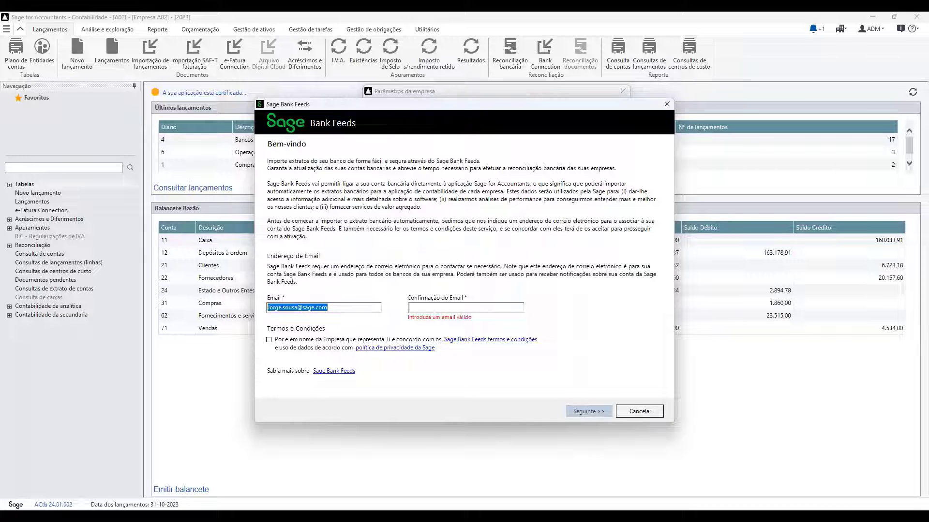
left_click(436, 307)
key("ctrl+v")
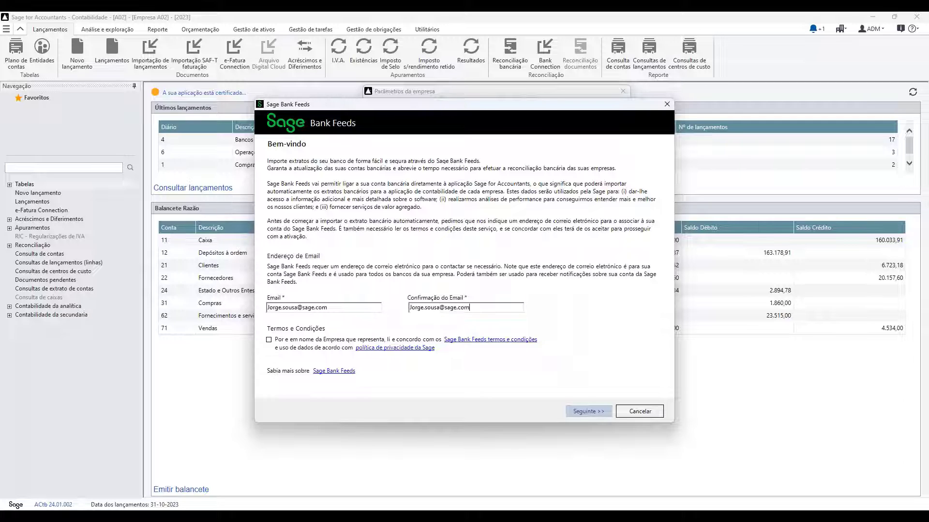
left_click(270, 340)
left_click(589, 411)
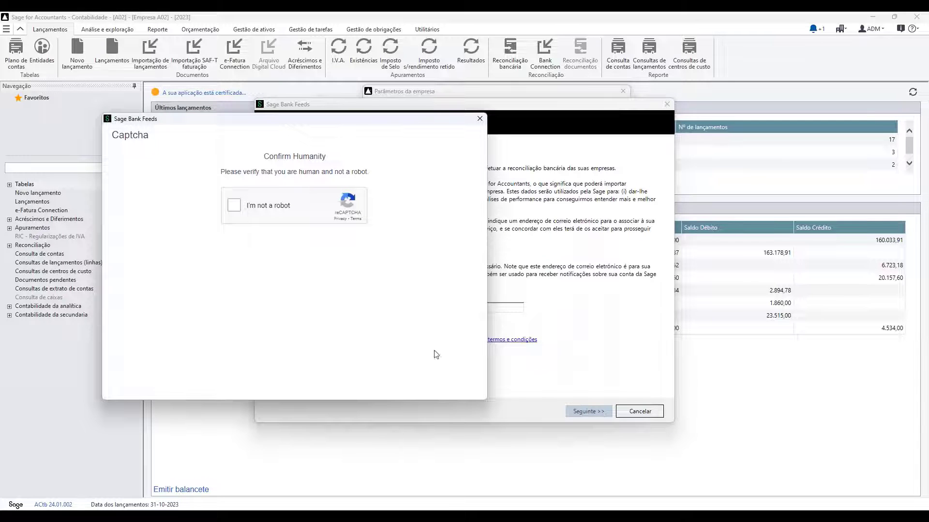
- Complete the 'I'm not a robot' check by solving the motorcycle and traffic-light image challenges
left_click(235, 205)
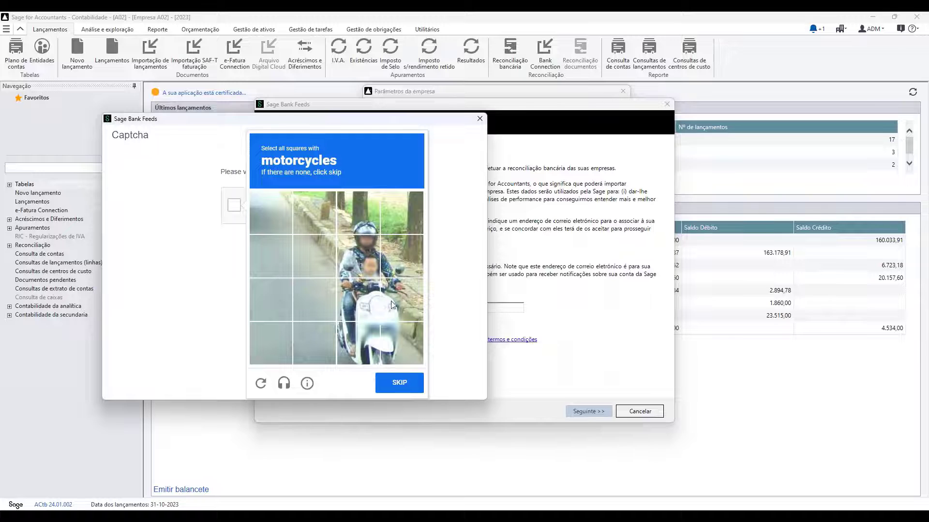
left_click(364, 348)
left_click(404, 344)
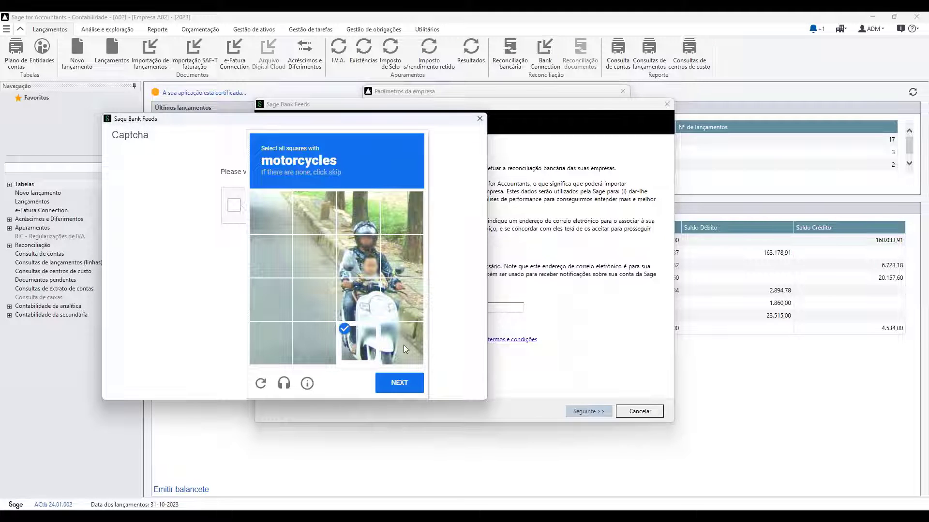
left_click(399, 301)
left_click(354, 308)
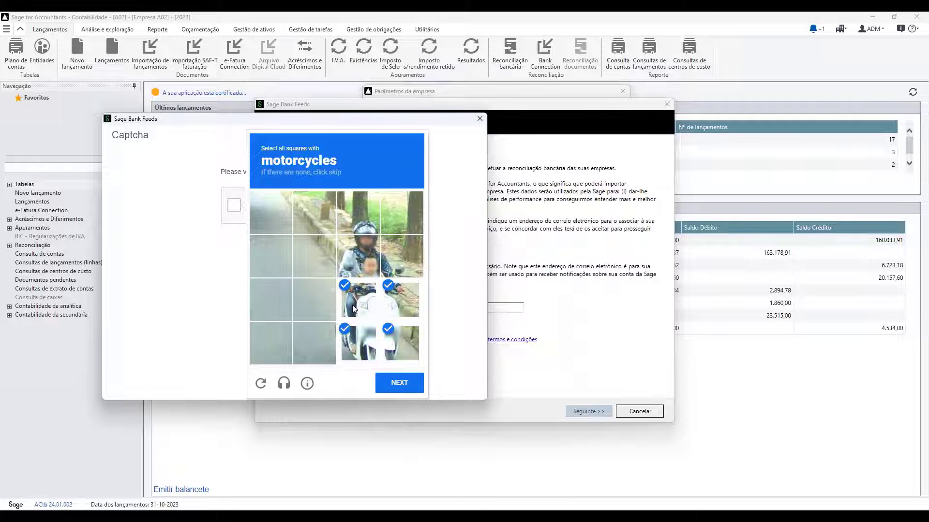
left_click(354, 266)
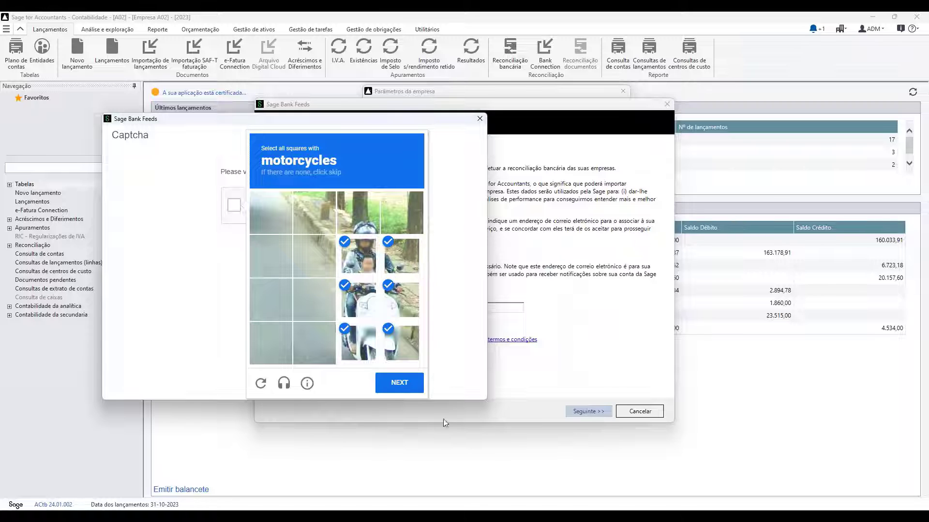
left_click(412, 385)
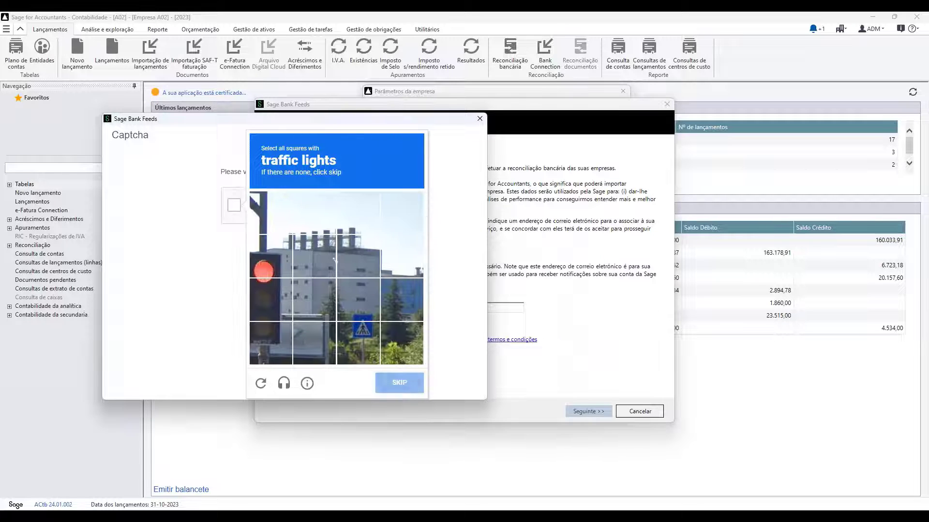
left_click(270, 335)
left_click(271, 300)
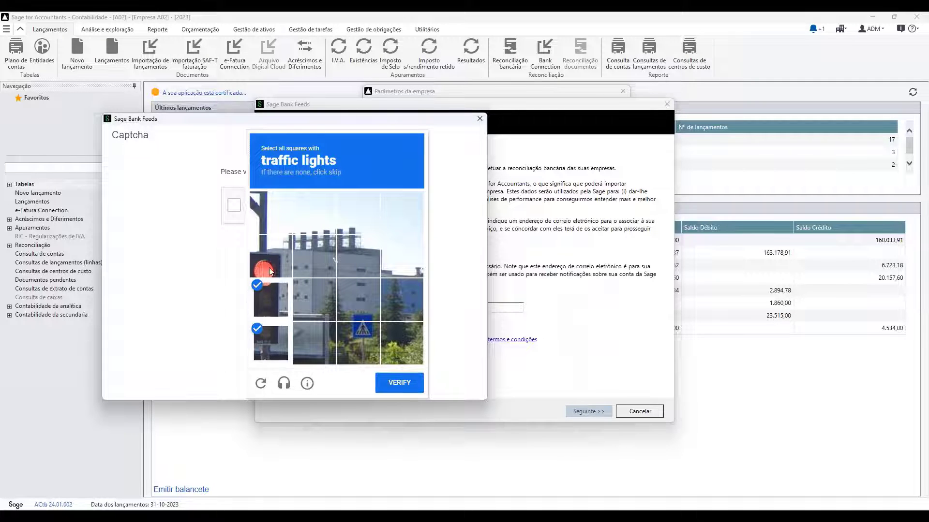
left_click(269, 268)
left_click(399, 382)
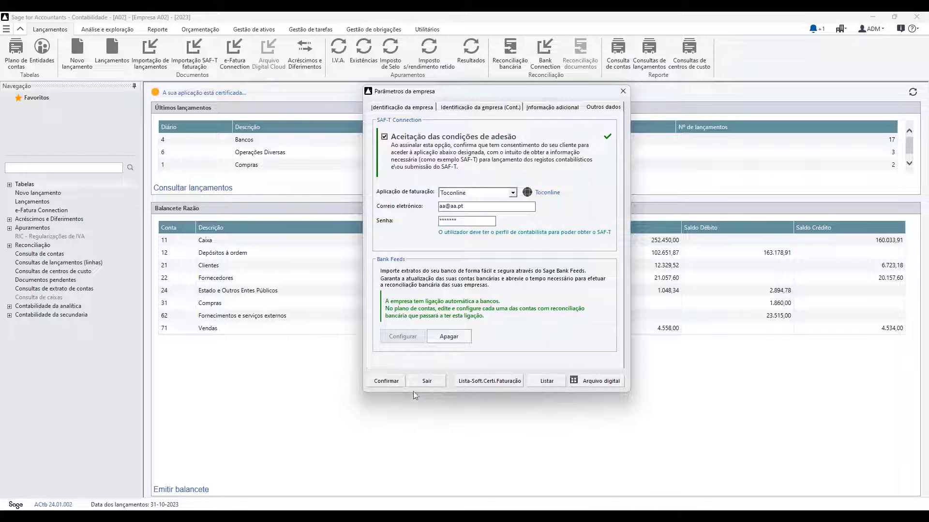
- Enable bank reconciliation and Bank Feeds on account 123 in the chart of accounts
left_click(395, 381)
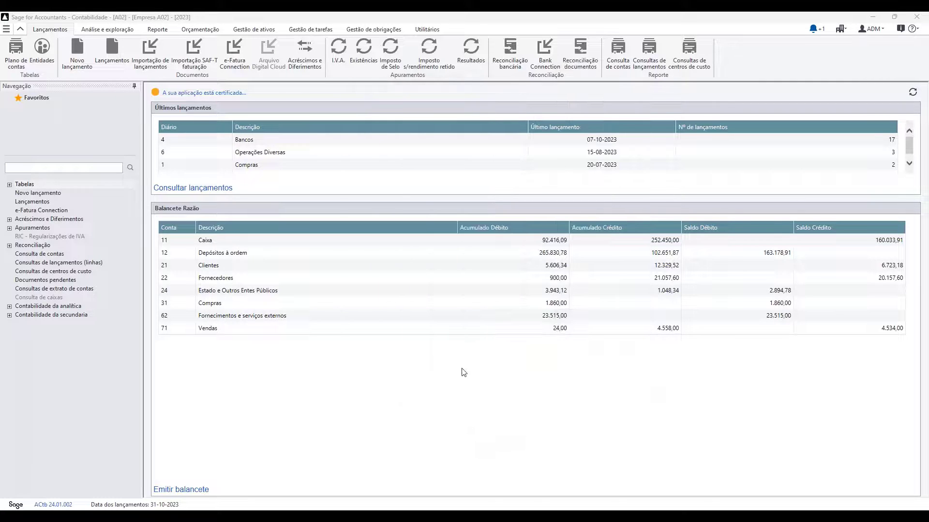
left_click(17, 49)
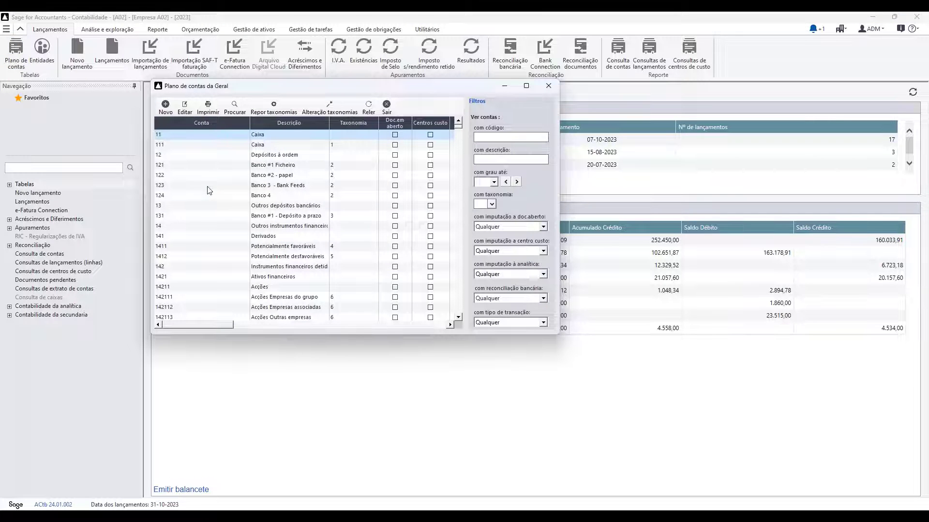
left_click(209, 190)
double_click(209, 190)
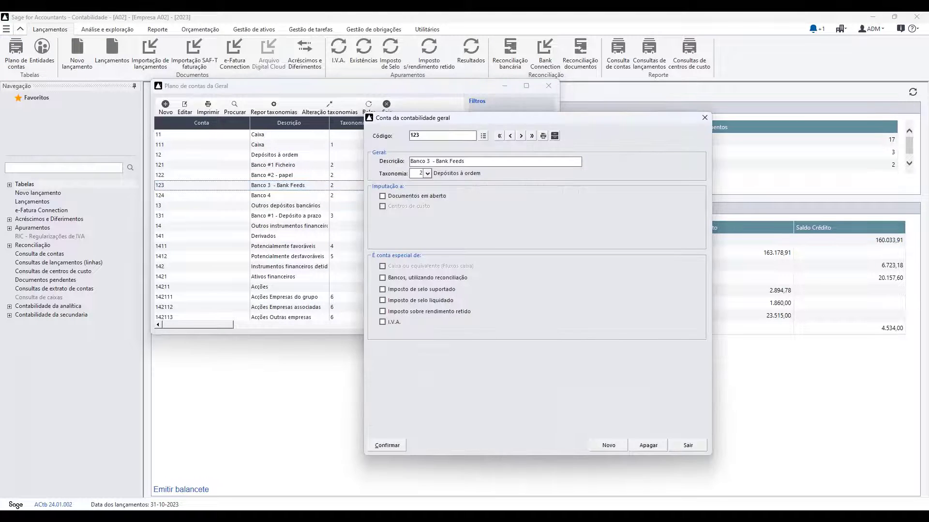
left_click(396, 279)
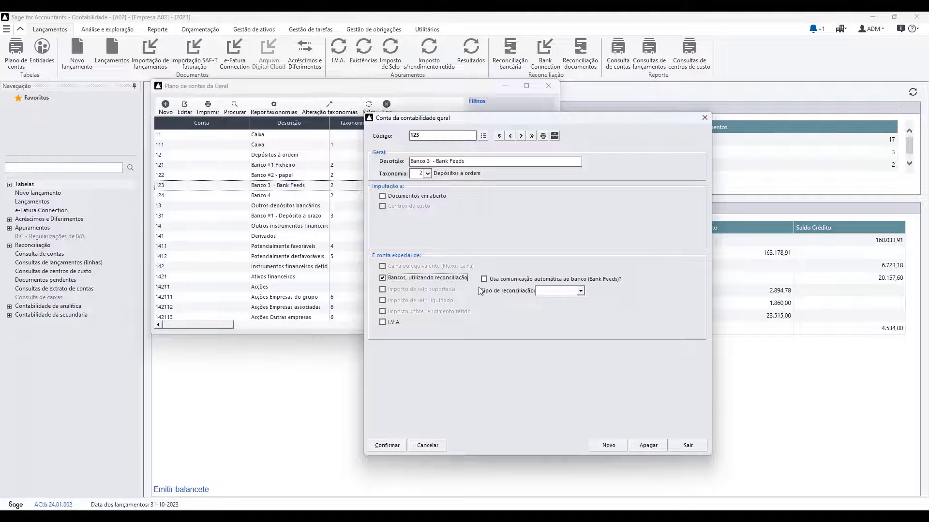
left_click(514, 280)
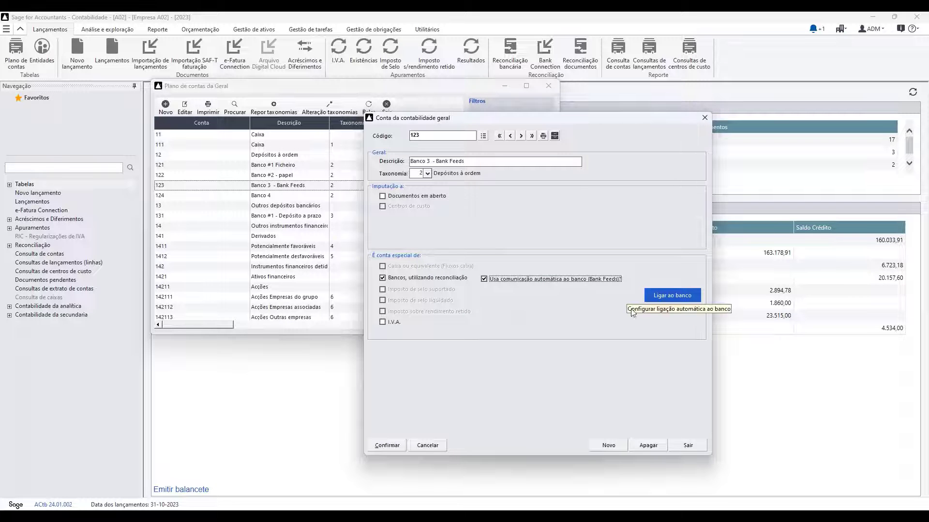
left_click(386, 445)
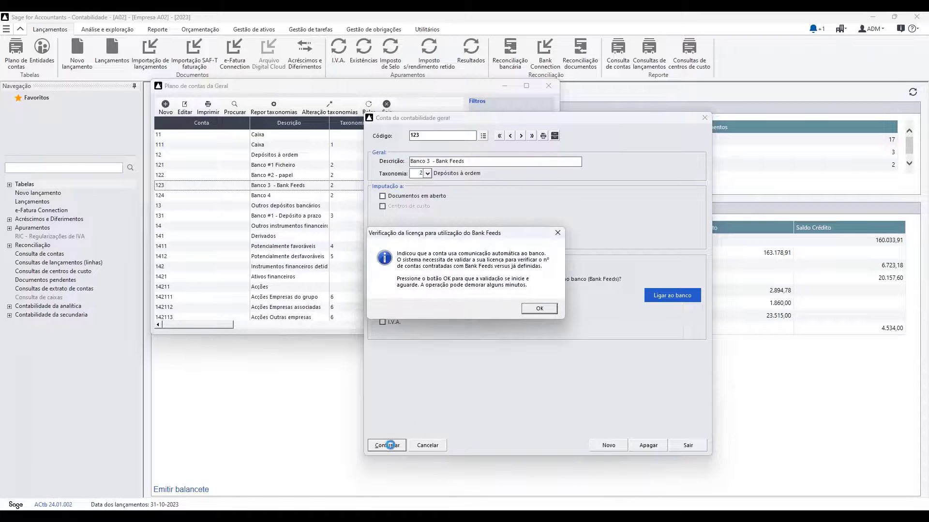
left_click(539, 310)
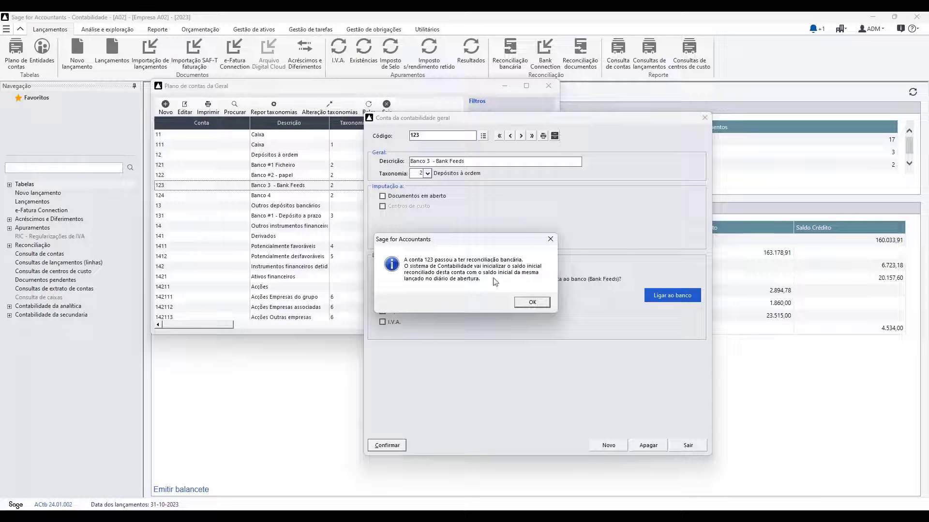
left_click(532, 303)
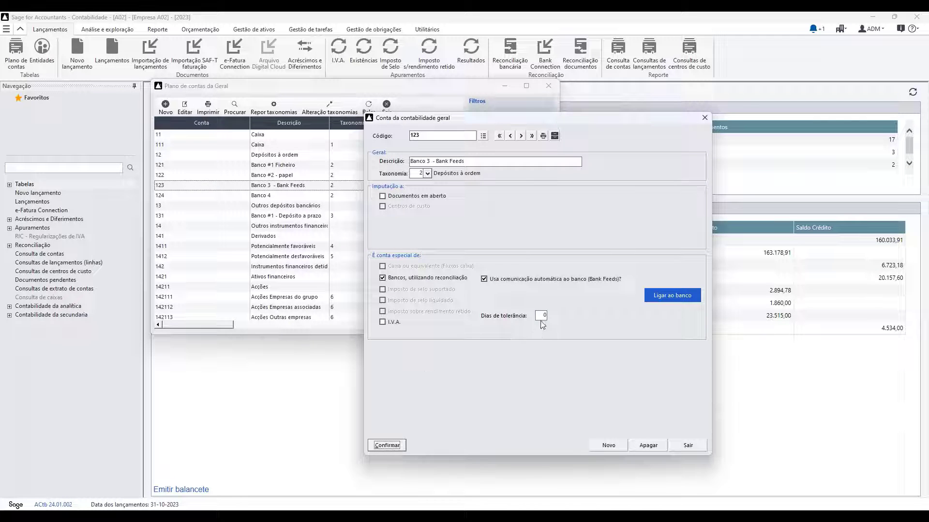
- Set Dias de tolerância to 30 and confirm
left_click(541, 315)
type("30")
left_click(387, 445)
- Search the bank list for 'caixa', then clear the search and choose Banco BPI
left_click(665, 301)
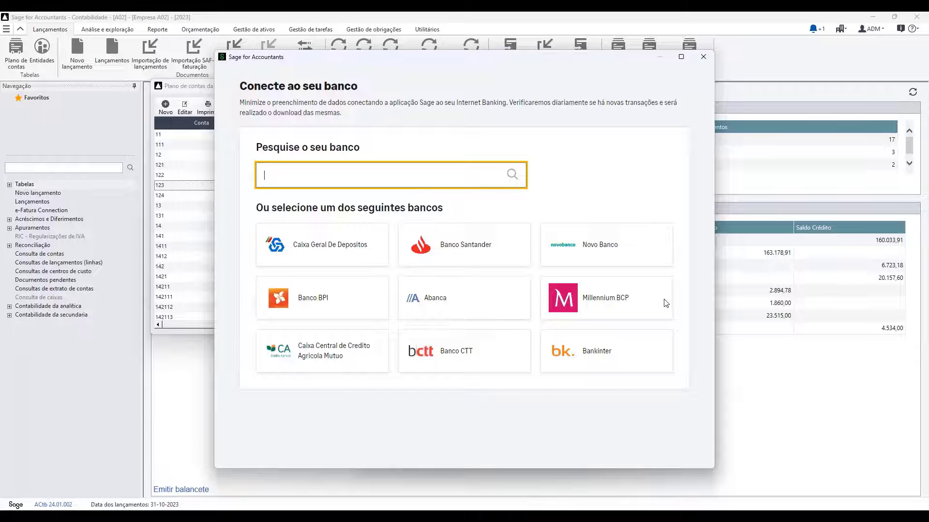
type("caixa")
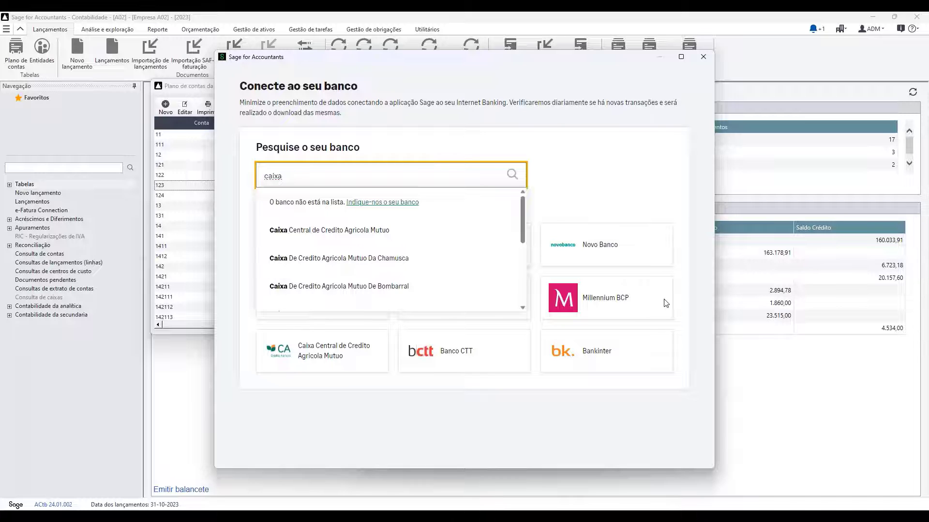
left_click(618, 169)
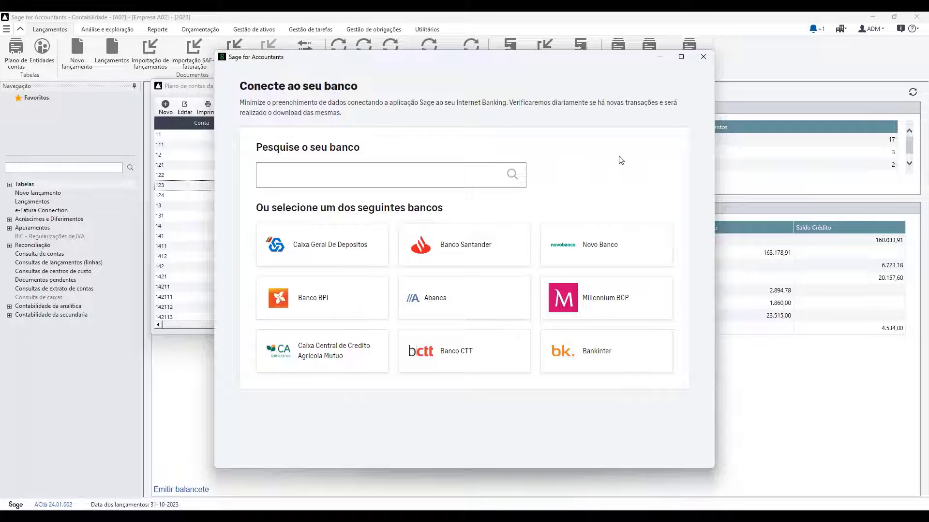
left_click(340, 308)
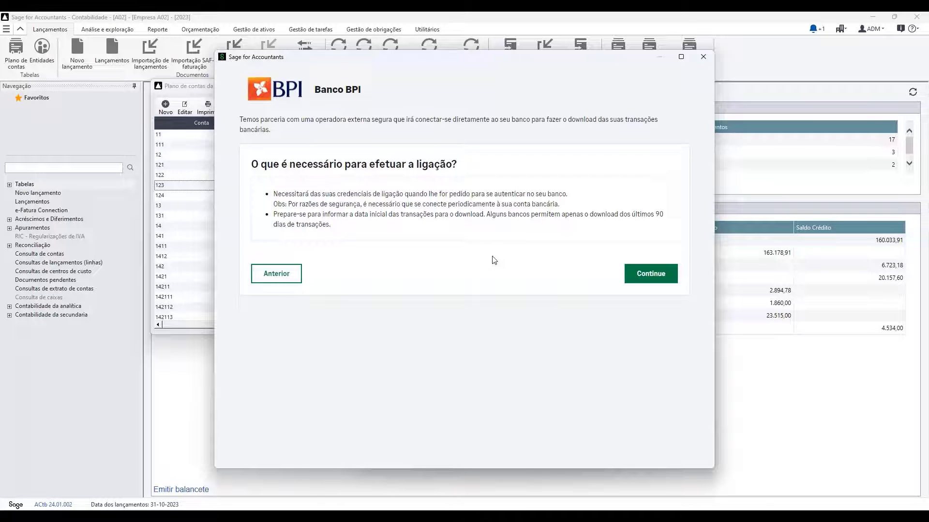
left_click(651, 274)
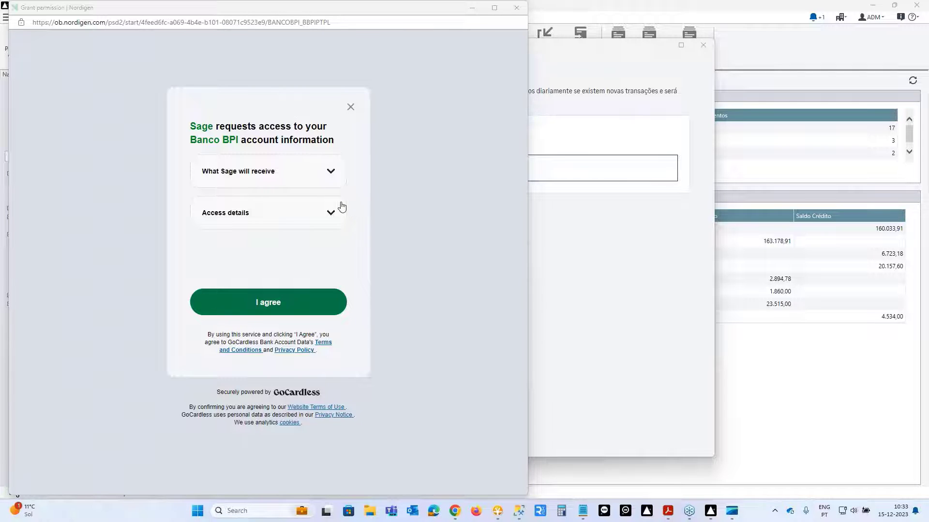
left_click(518, 10)
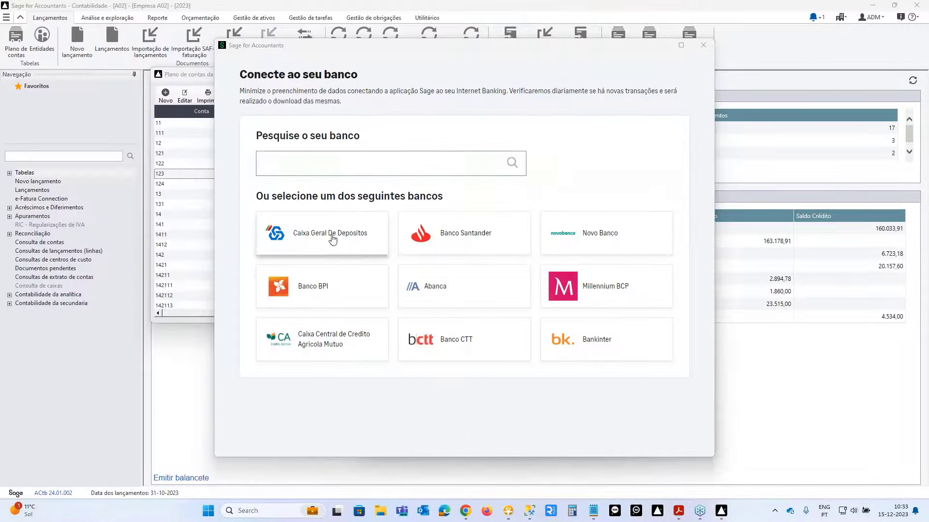
left_click(322, 289)
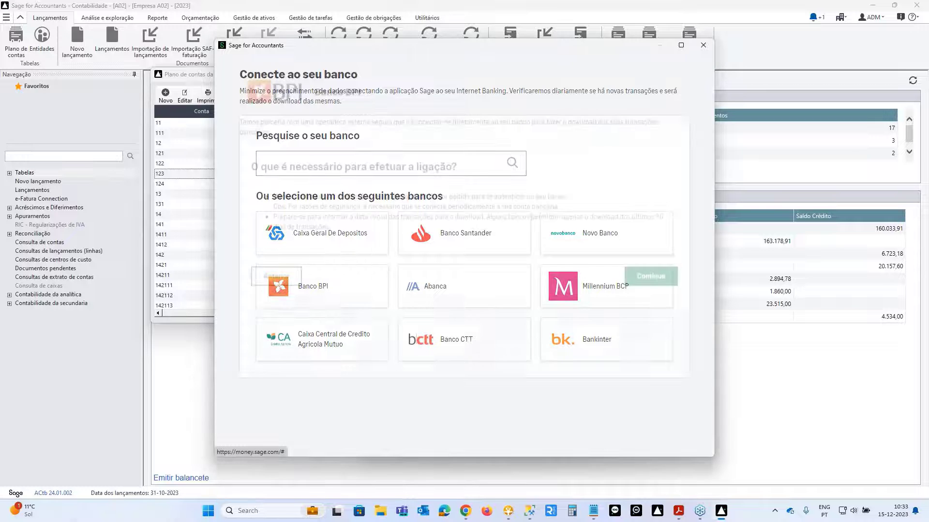
- Review the data and 90-day access Sage requests from Banco BPI, then agree
left_click(640, 270)
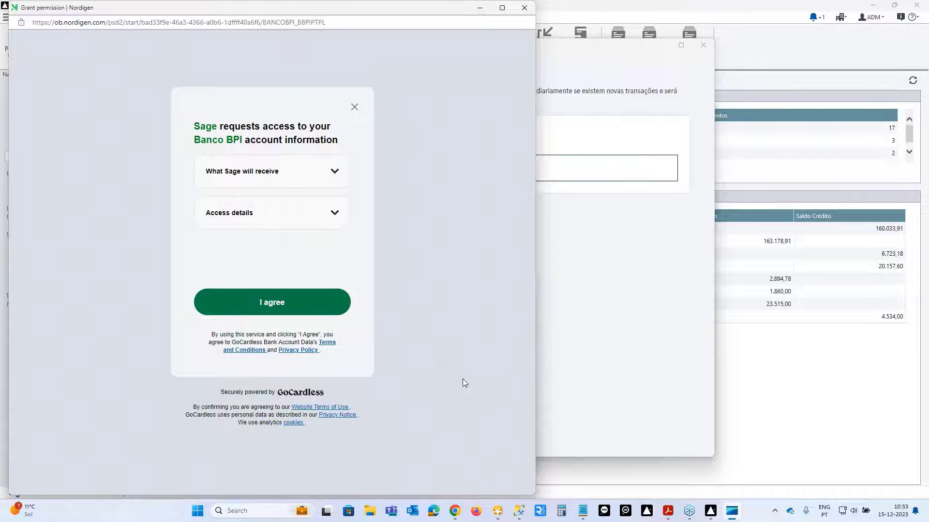
left_click(337, 178)
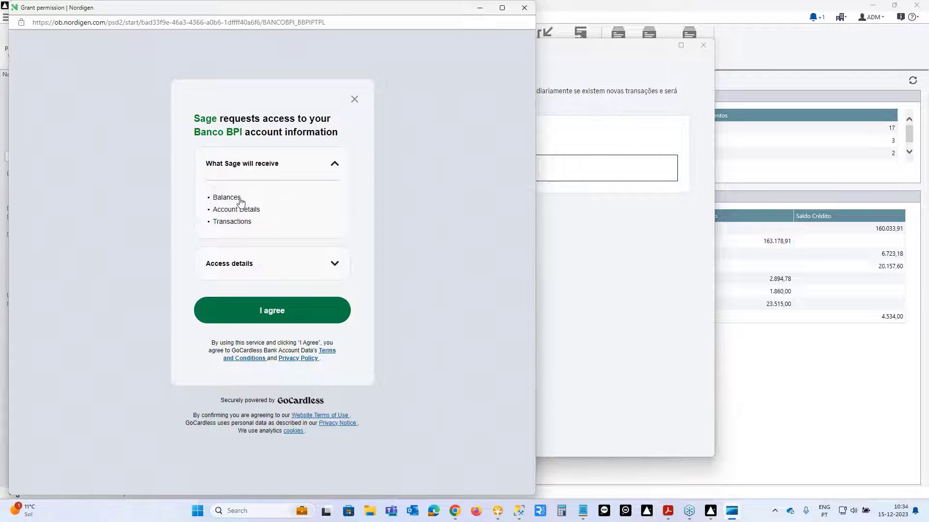
left_click(337, 265)
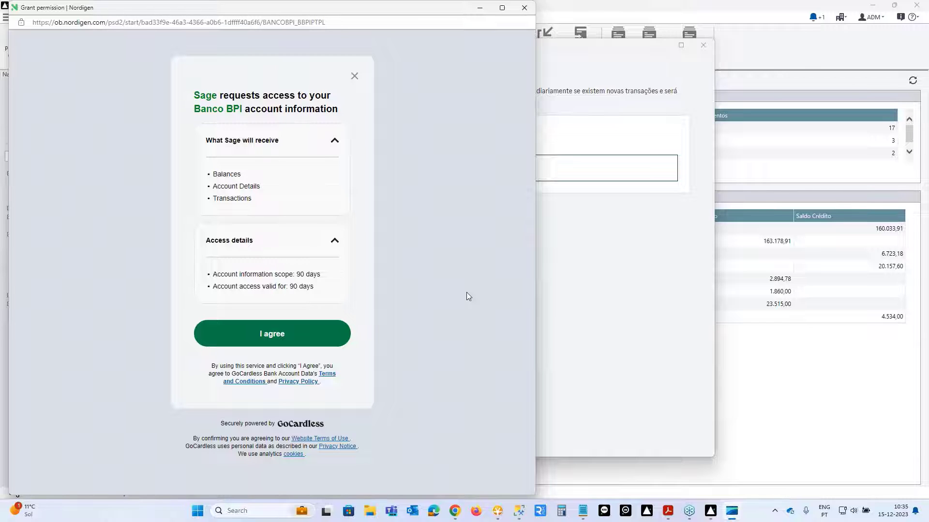
left_click(286, 334)
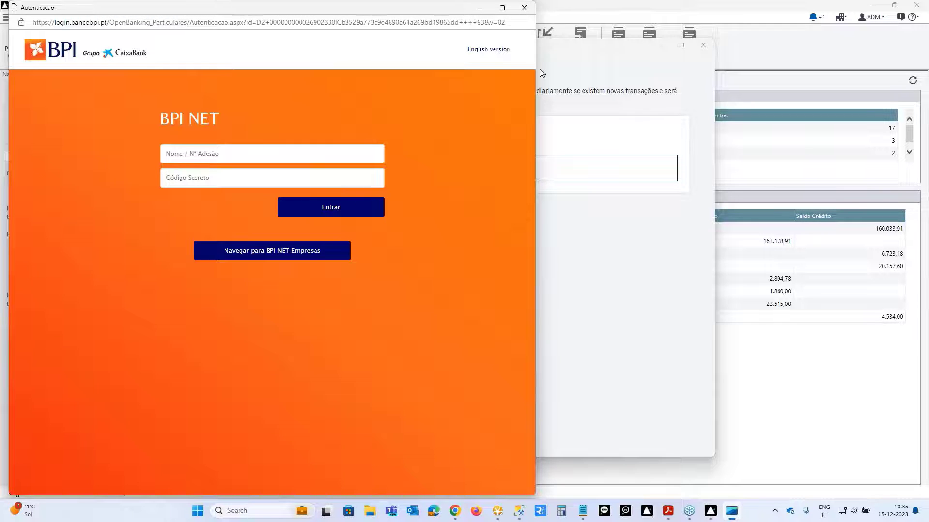
- Dismiss the BPI NET Autenticação window without entering any credentials
left_click(524, 8)
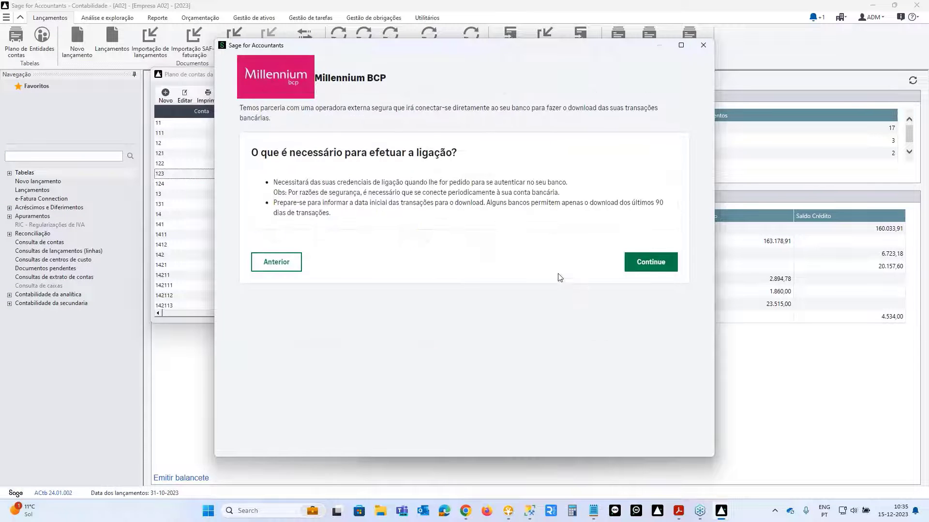
- Review and agree to Millennium BCP's access request, then close its login window unused
left_click(647, 267)
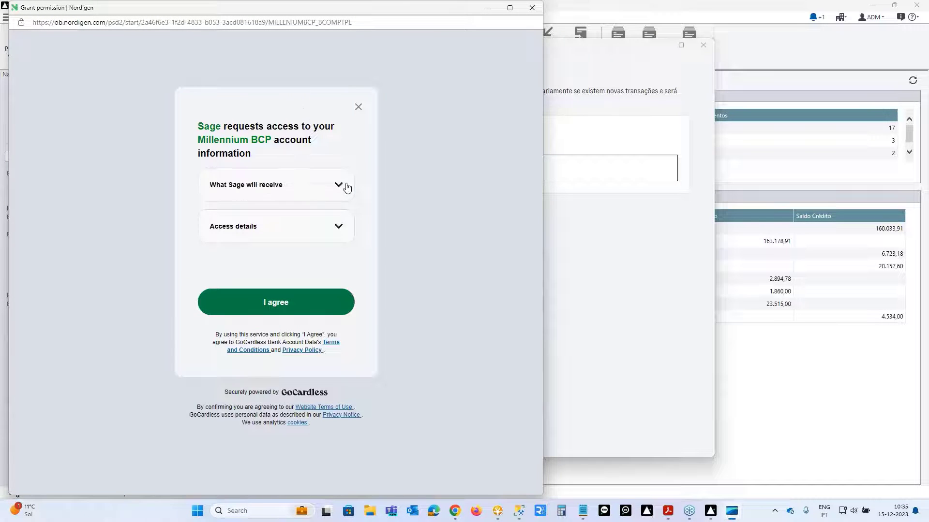
left_click(347, 188)
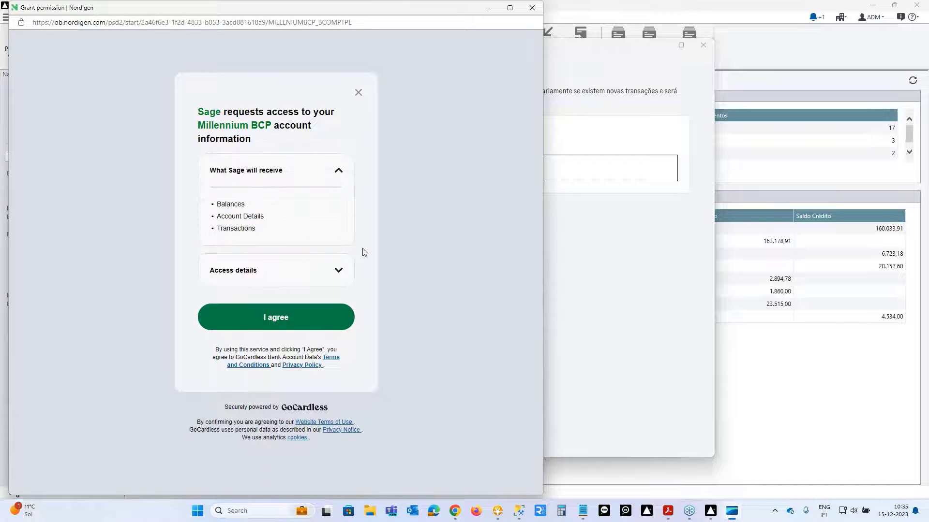
left_click(339, 275)
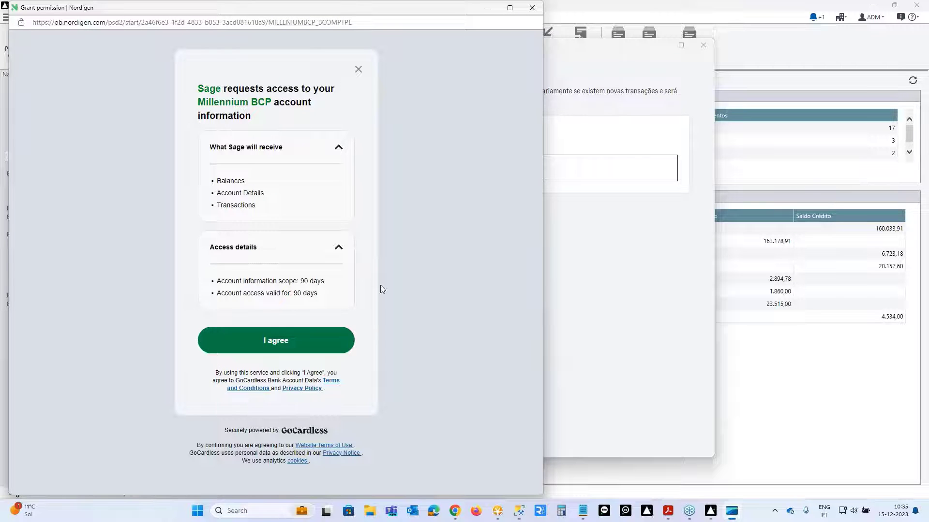
left_click(279, 348)
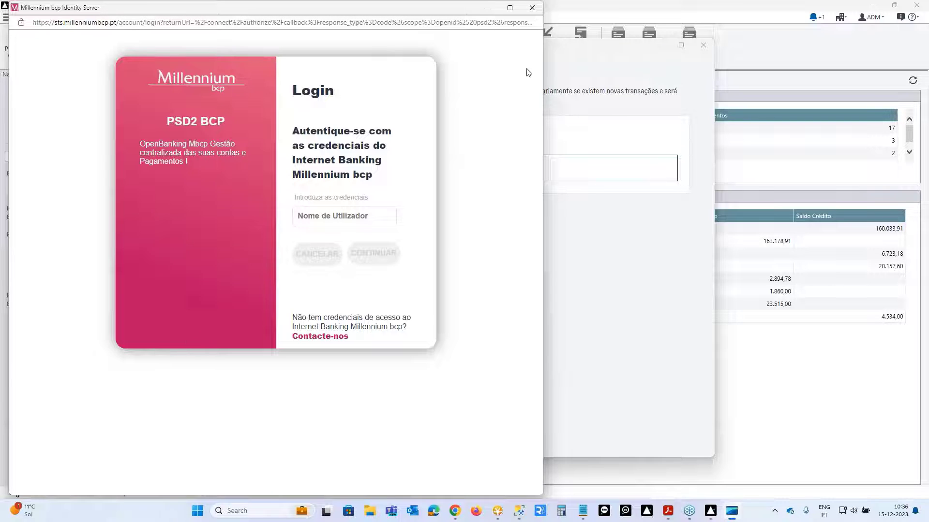
left_click(533, 9)
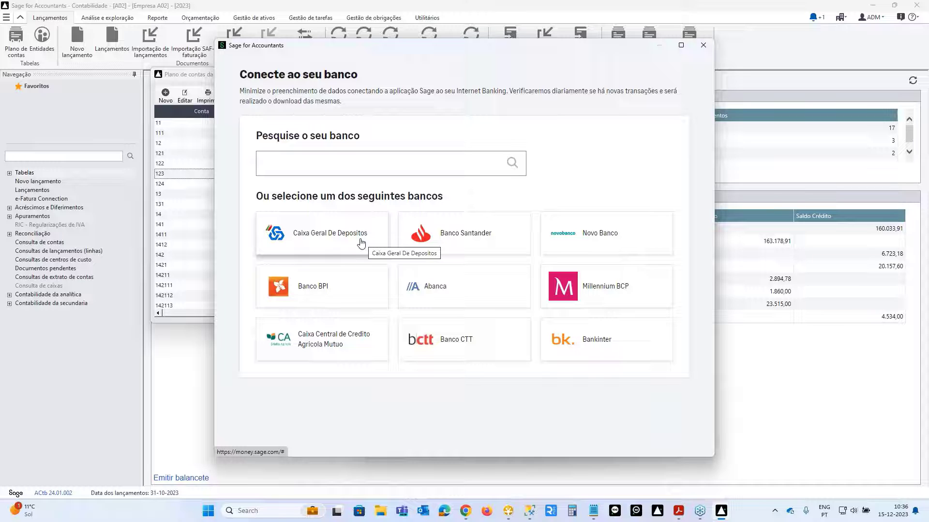
- Search 'sage', select Sage Demo Bank and accept its generated sample transactions
left_click(374, 162)
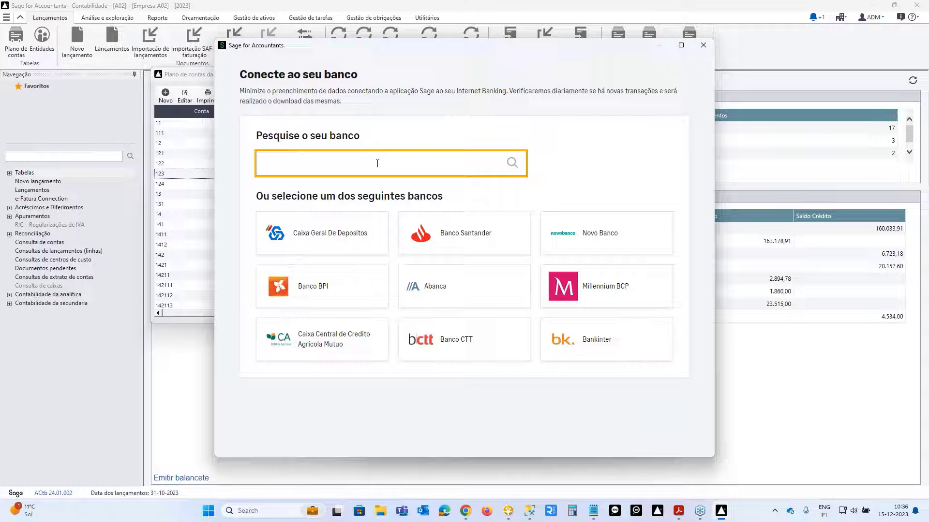
type("sage")
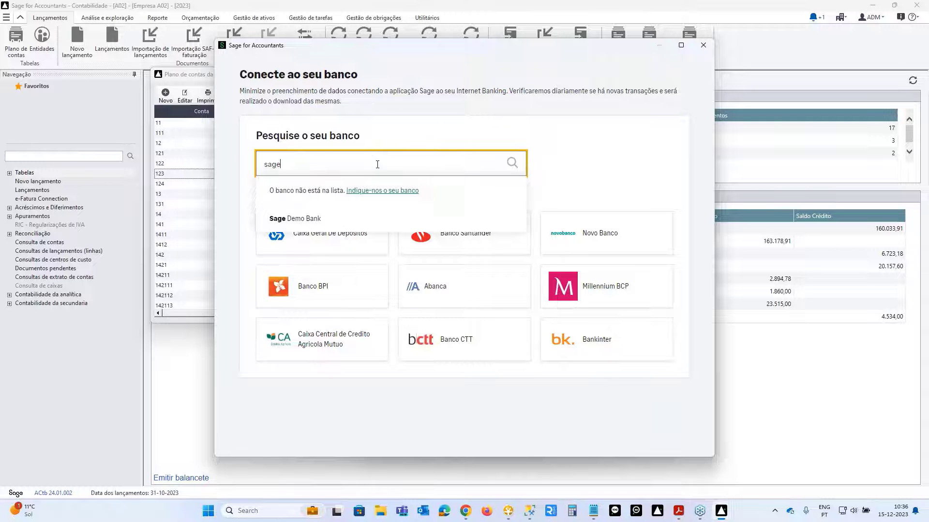
left_click(290, 218)
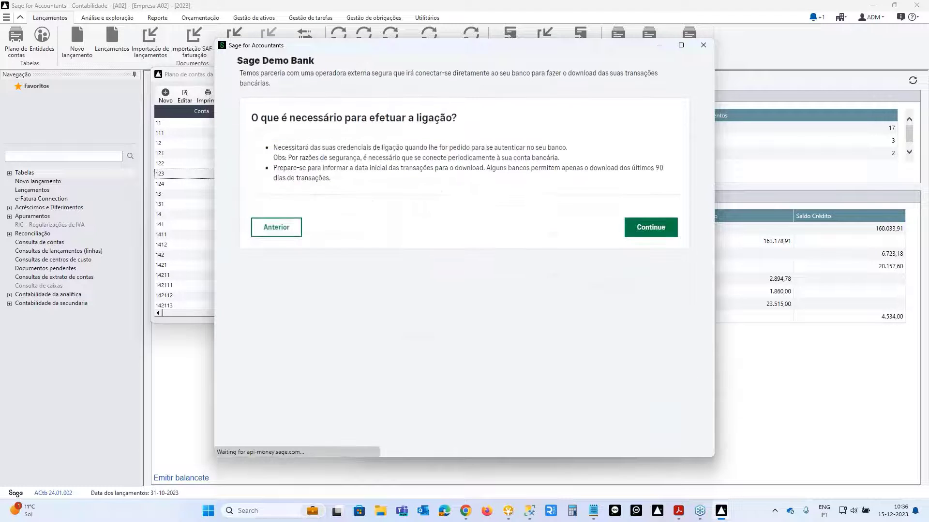
left_click(652, 228)
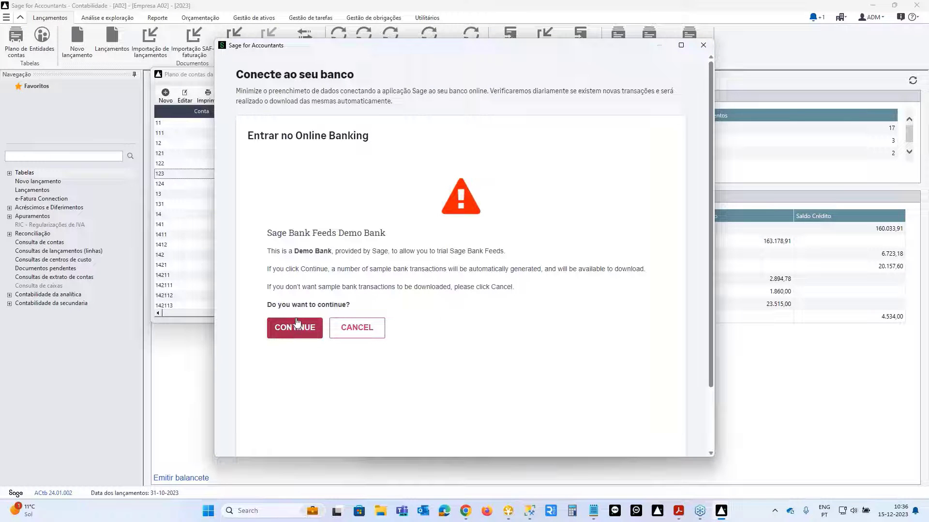
left_click(293, 325)
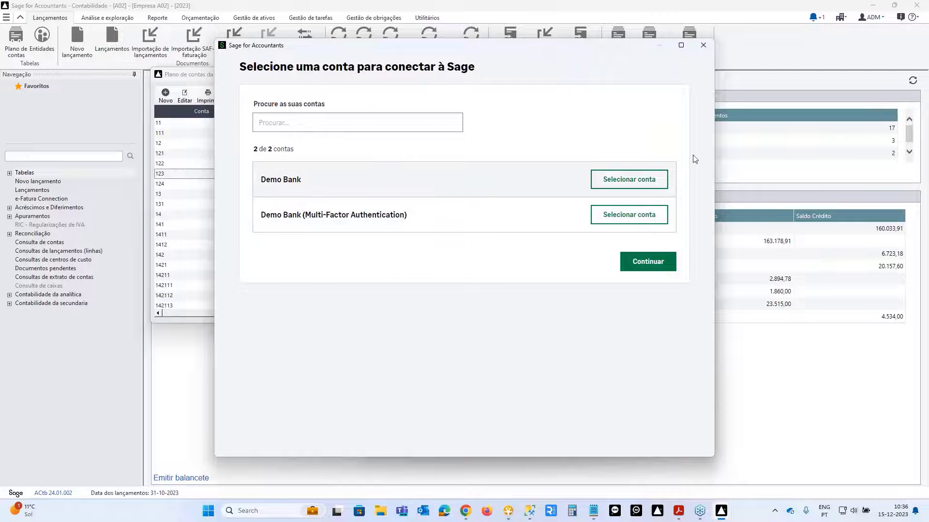
- Select the Demo Bank account, keep the 01-01-2023 download start date, and finish
left_click(606, 186)
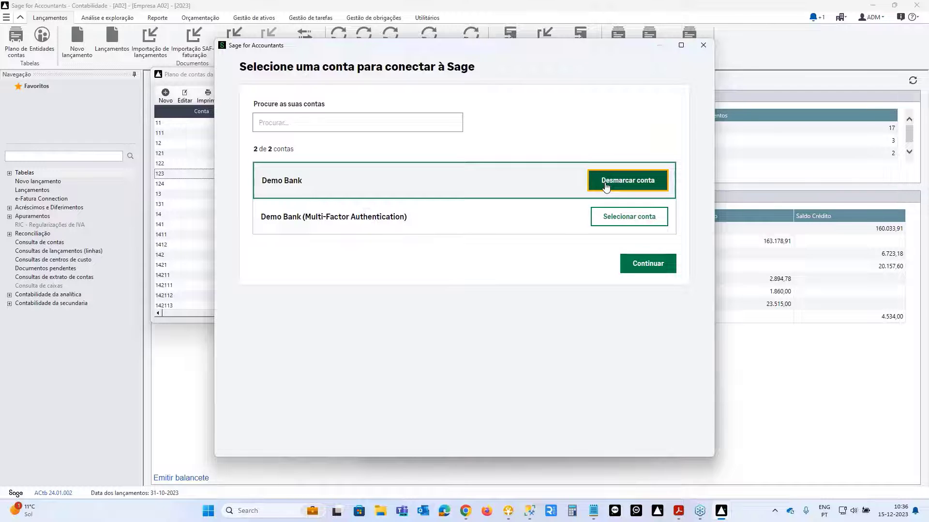
left_click(648, 268)
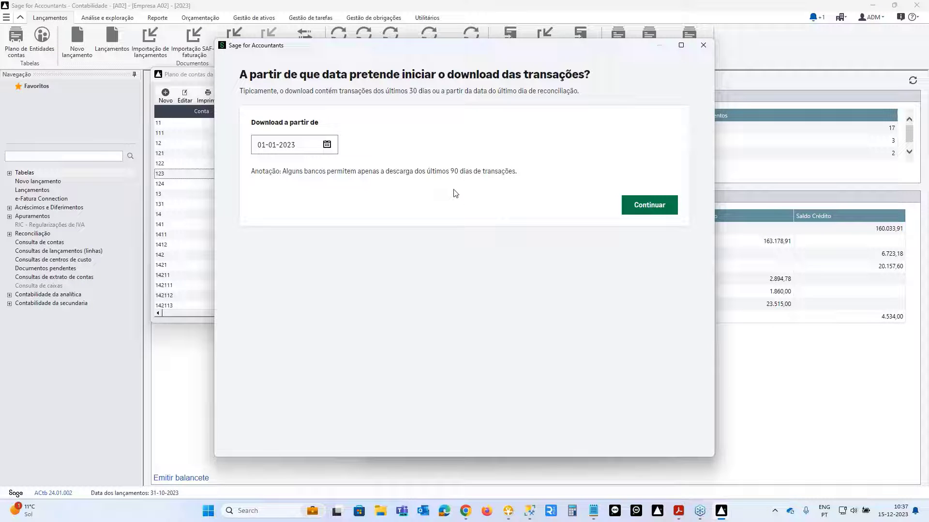
left_click(649, 205)
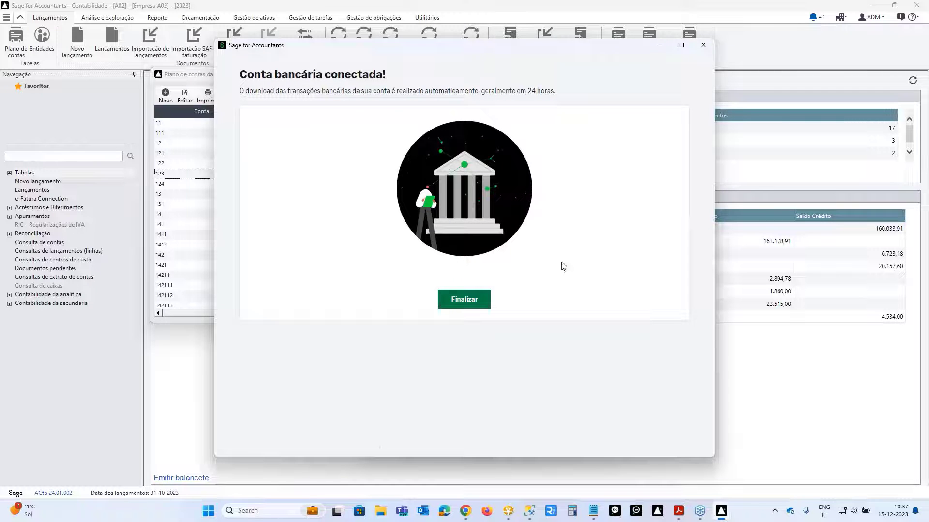
left_click(463, 305)
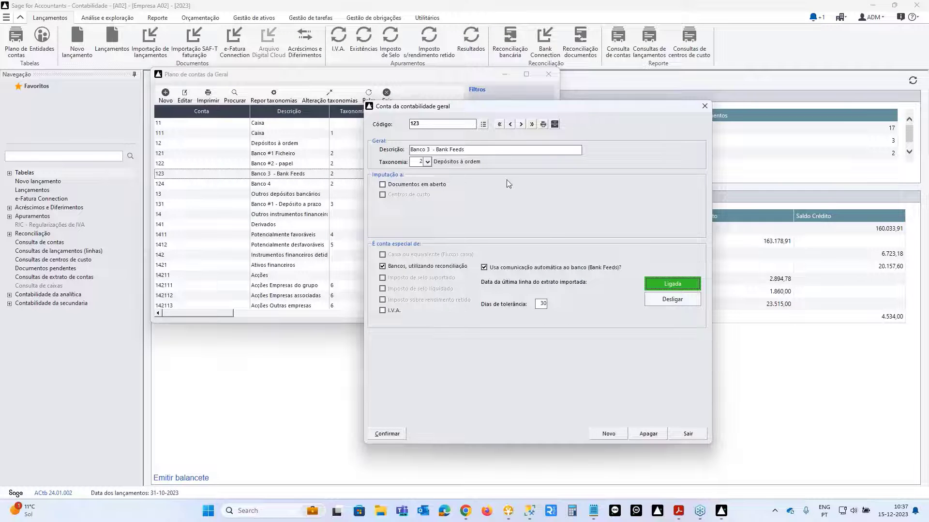
- Confirm account 123's Bank Feeds settings, close it and Plano de contas, and start bank reconciliation
left_click_drag(483, 109, 454, 92)
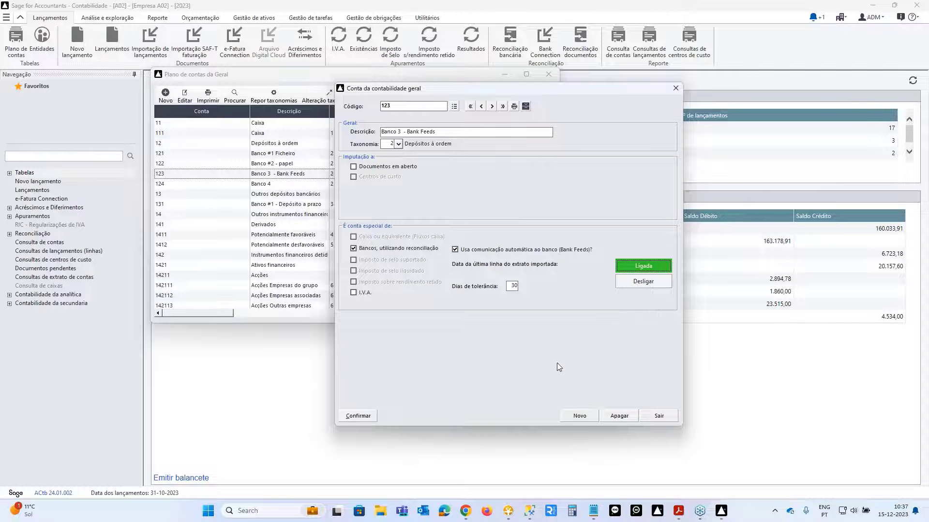
left_click(362, 419)
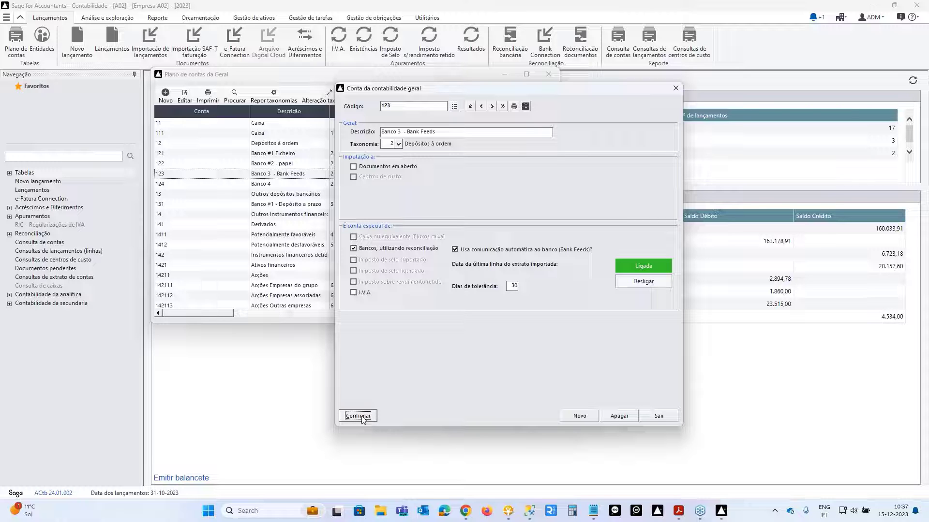
left_click(659, 417)
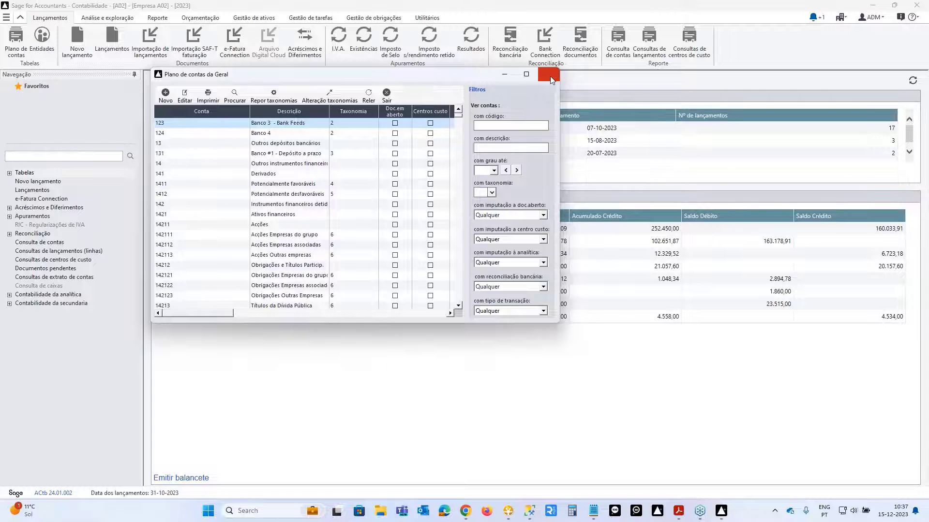
left_click(551, 76)
left_click(509, 44)
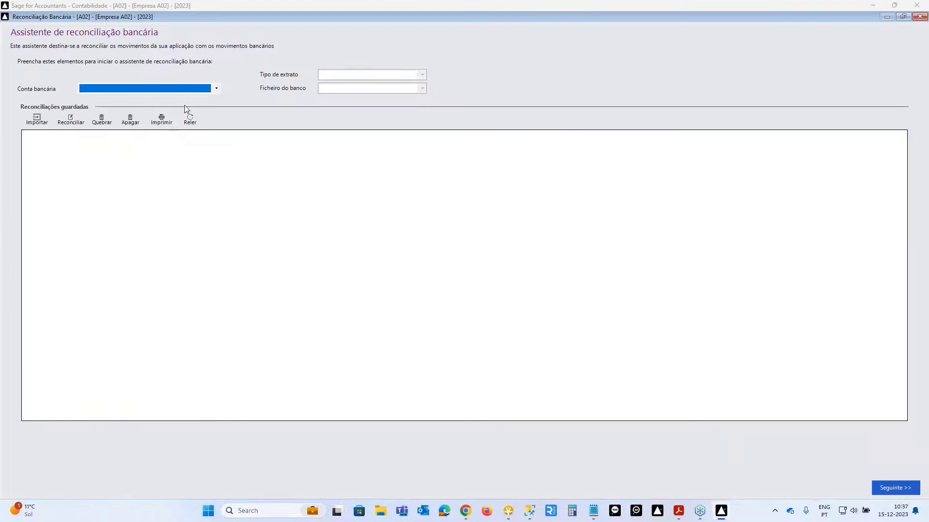
- Import the 201-line Bank Feeds statement (16-10-2023 to 15-12-2023) for 123-Banco 3
left_click(217, 88)
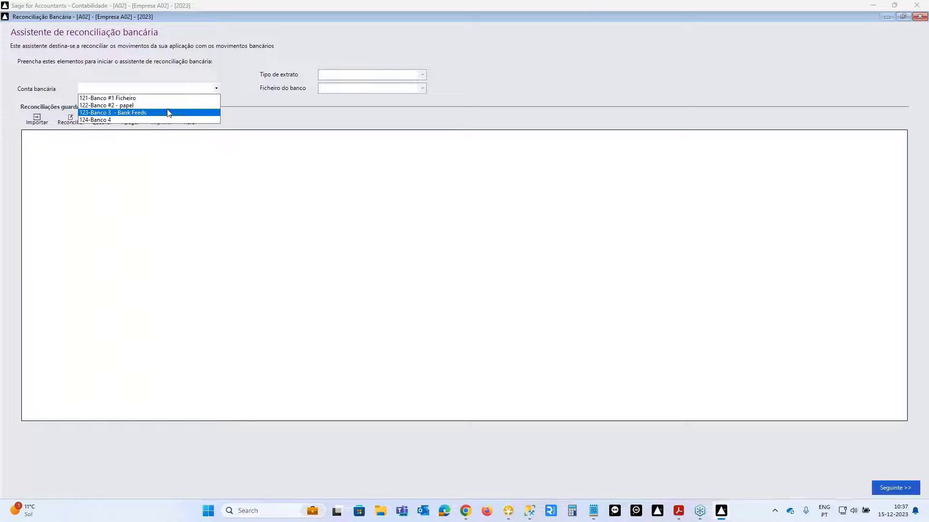
left_click(169, 113)
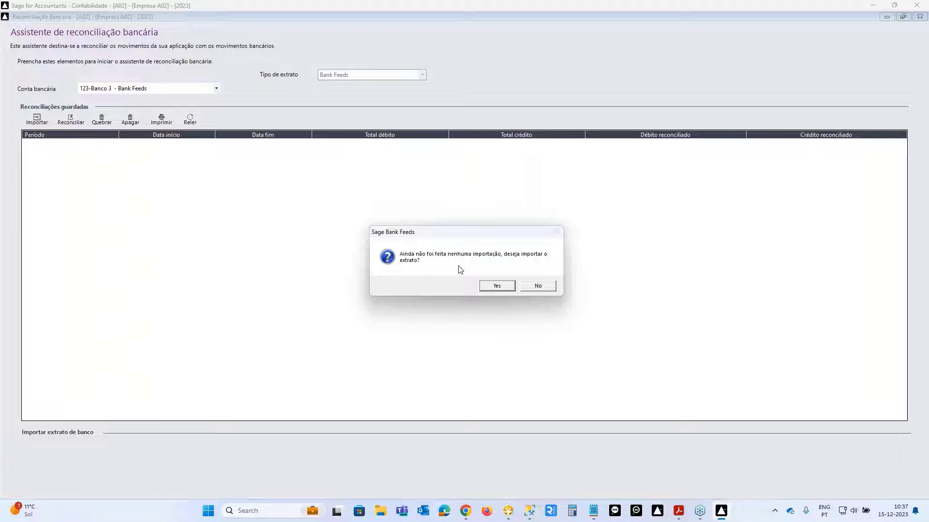
left_click(498, 286)
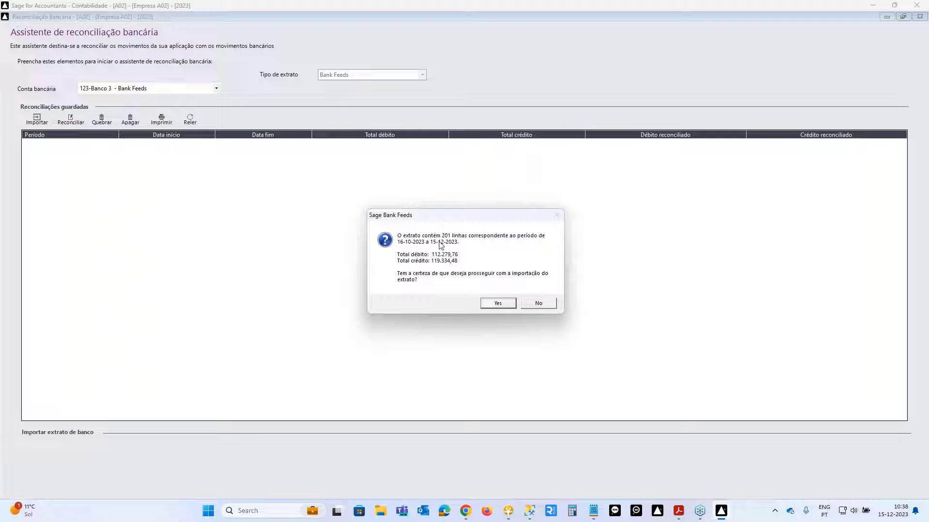
left_click(500, 307)
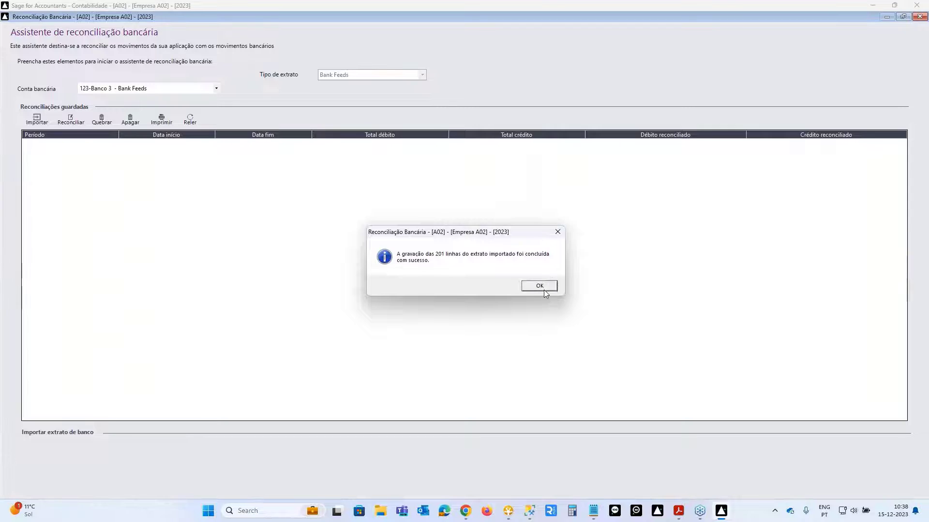
left_click(544, 289)
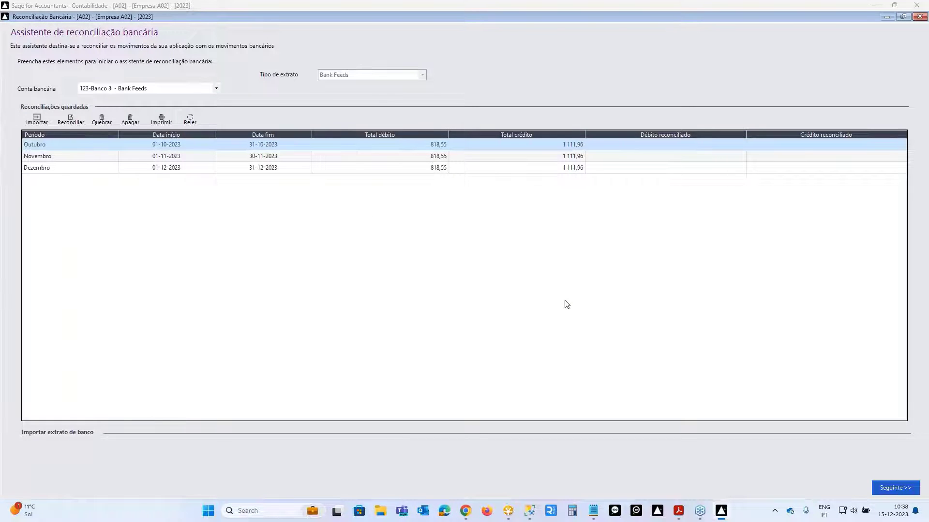
- Automatically reconcile the Novembro period for 123-Banco 3
double_click(279, 160)
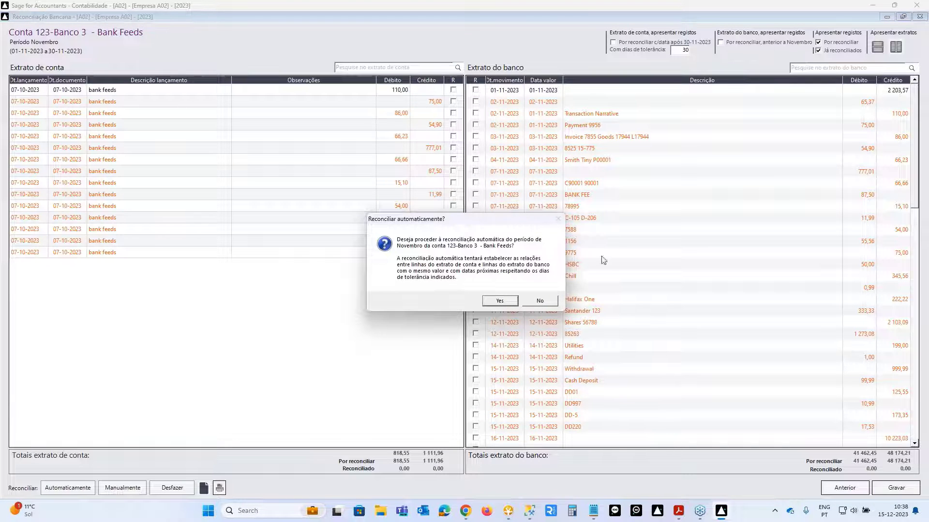
left_click(499, 301)
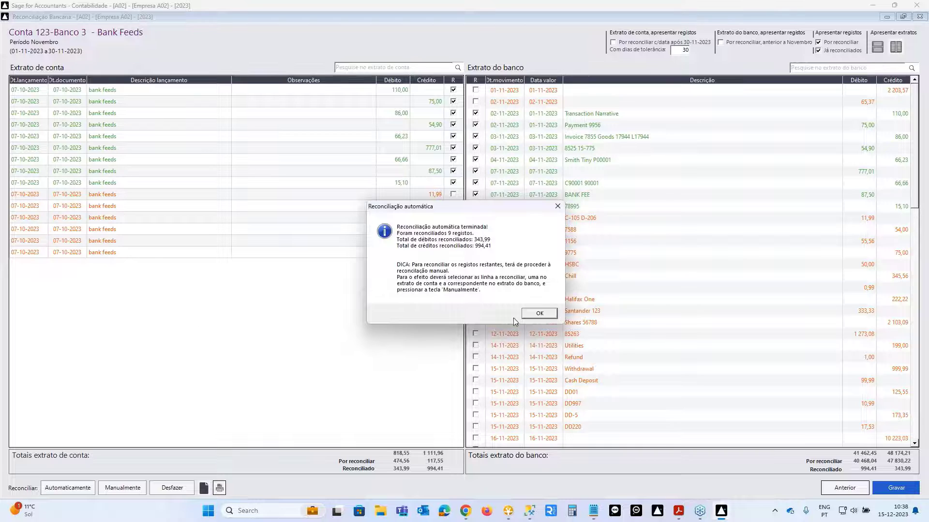
left_click(539, 315)
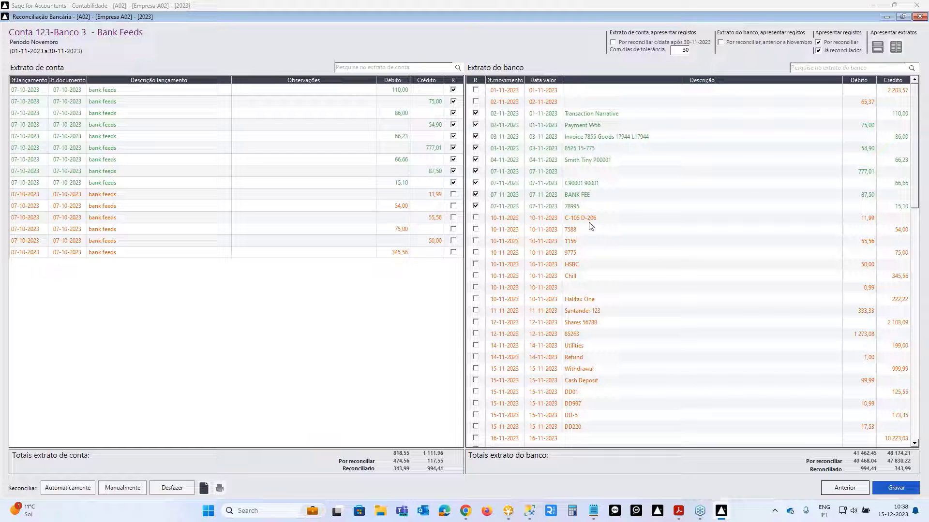
- Save the November reconciliation (343,99 debit, 994,41 credit) and close the reconciliation screen
left_click(896, 488)
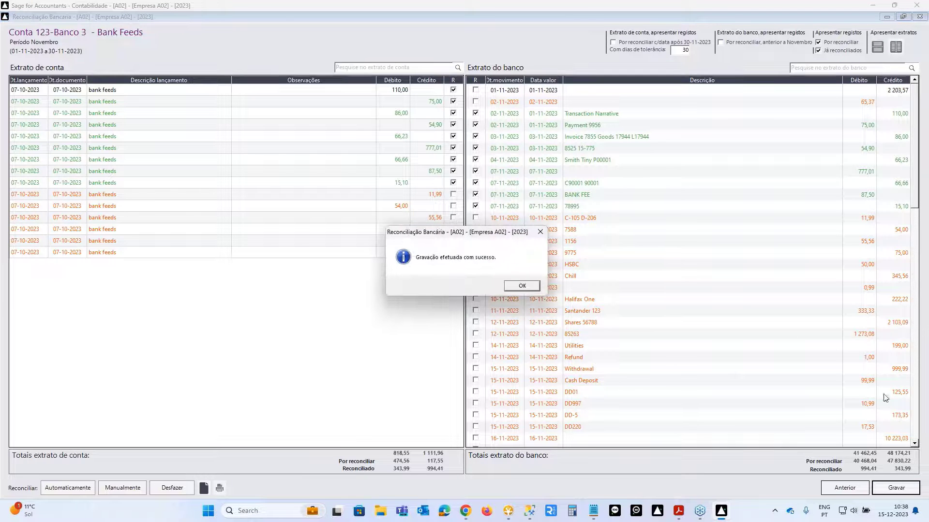
left_click(527, 287)
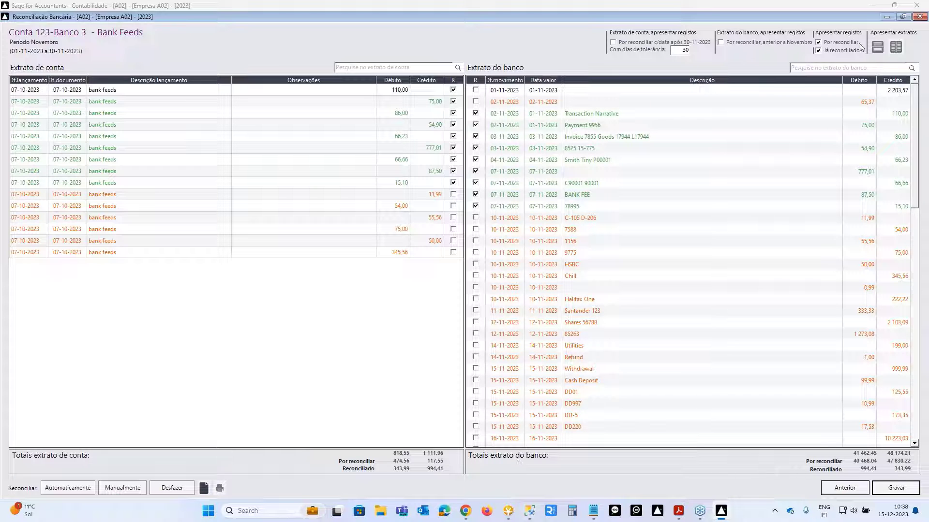
left_click(921, 16)
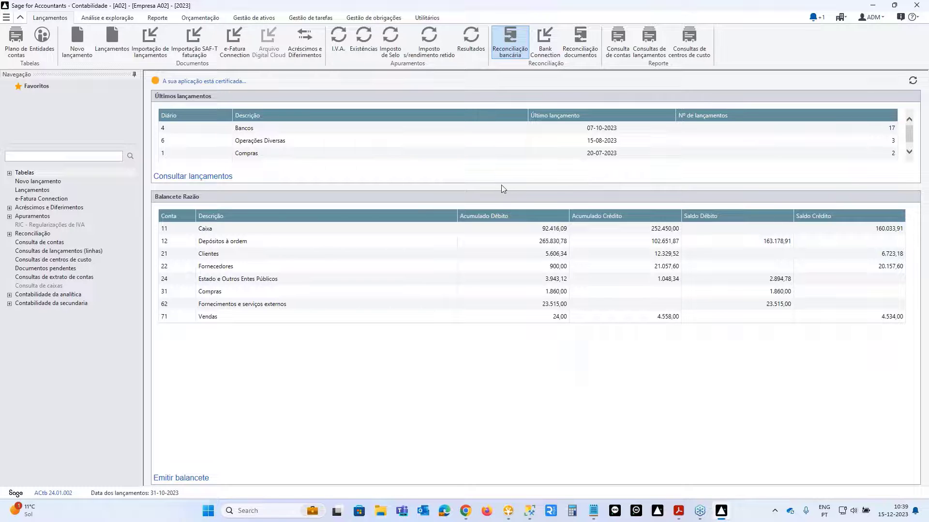
- Open Bank Connection to see account 123's 48 movements awaiting posting
left_click(547, 49)
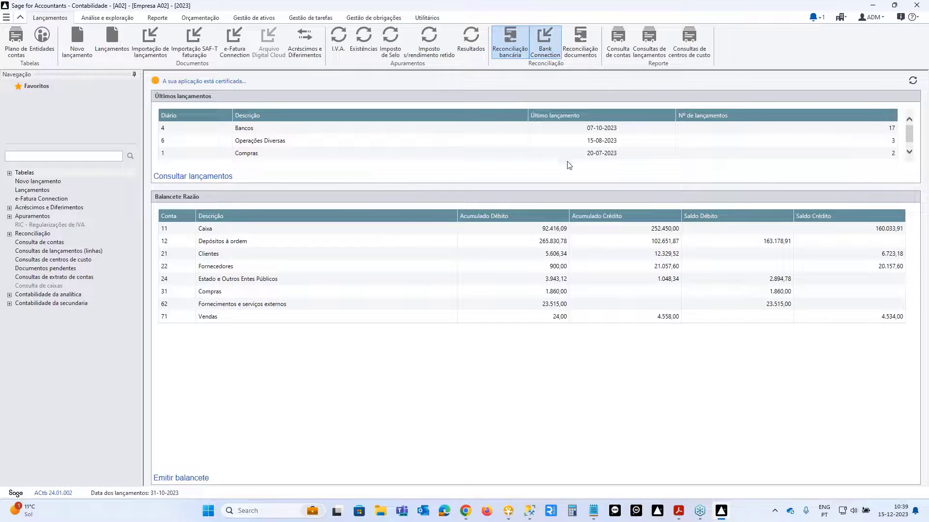
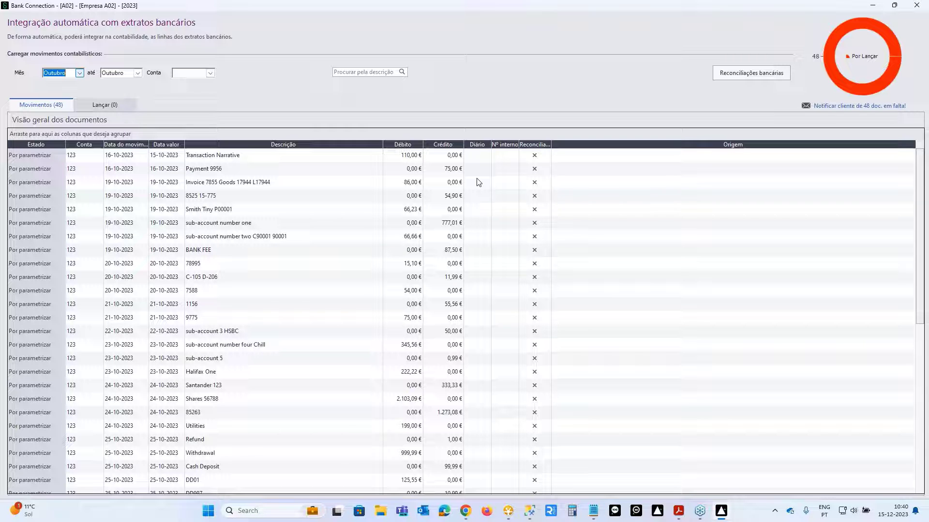
- List account 121 Banco #1 Ficheiro movements starting from Abertura, showing 28 movements through Outubro
scroll(493, 229, "down", 5)
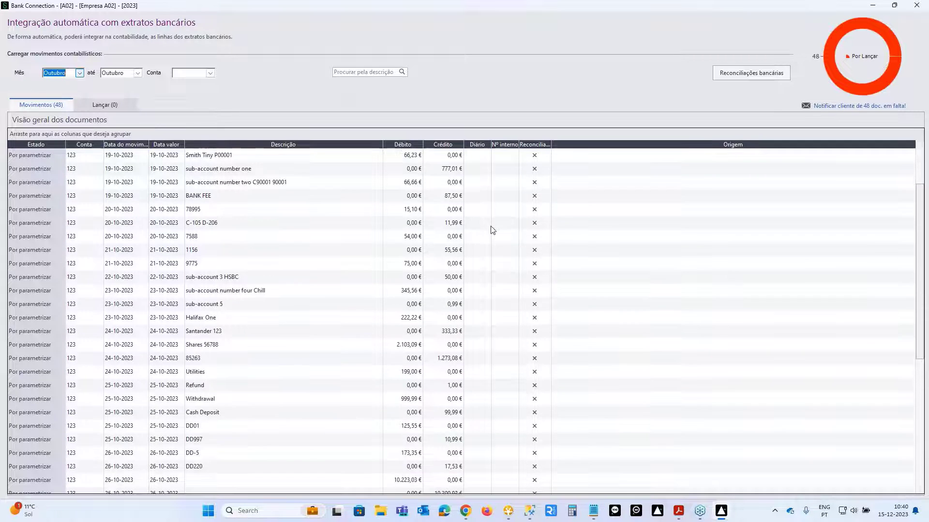
scroll(492, 230, "down", 3)
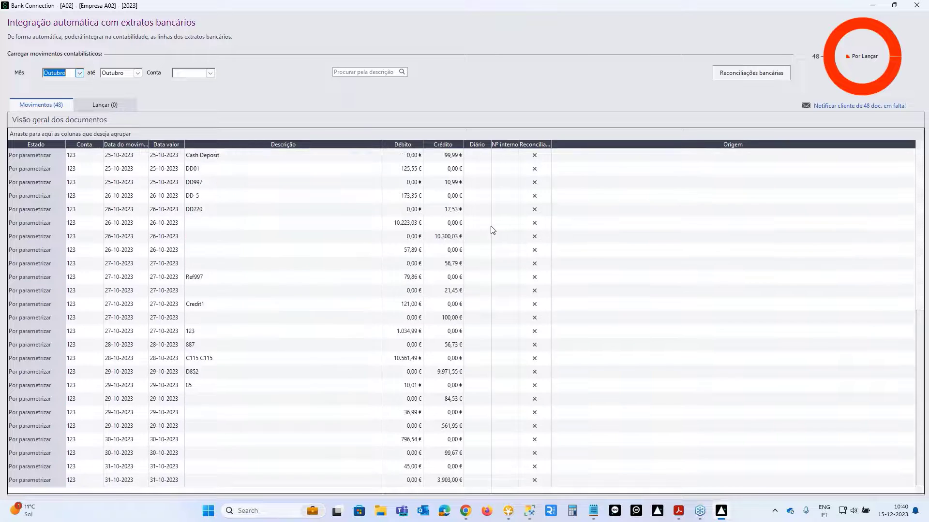
scroll(493, 231, "up", 4)
scroll(493, 230, "up", 5)
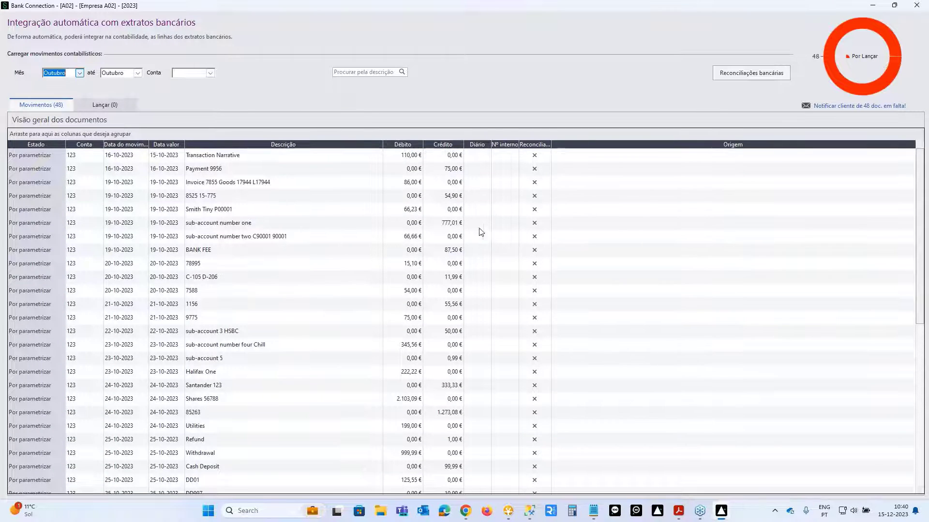
left_click(80, 73)
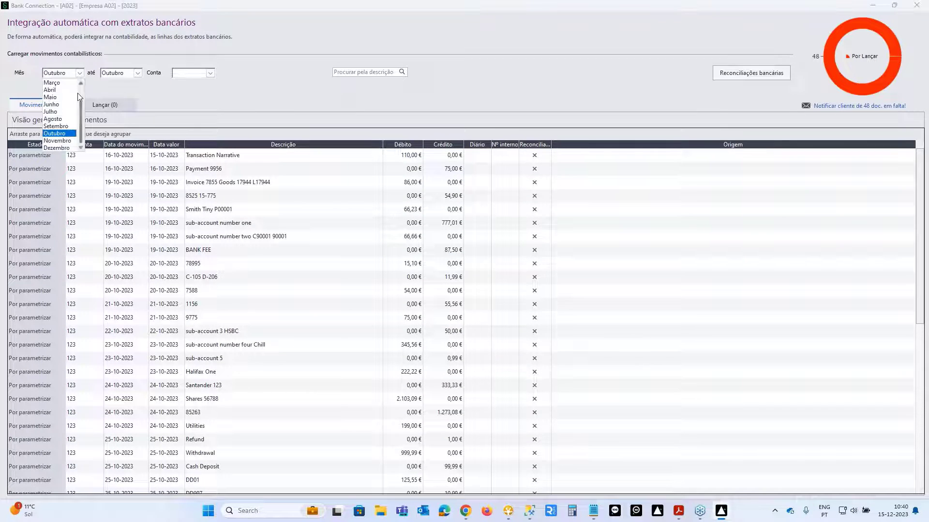
left_click(54, 83)
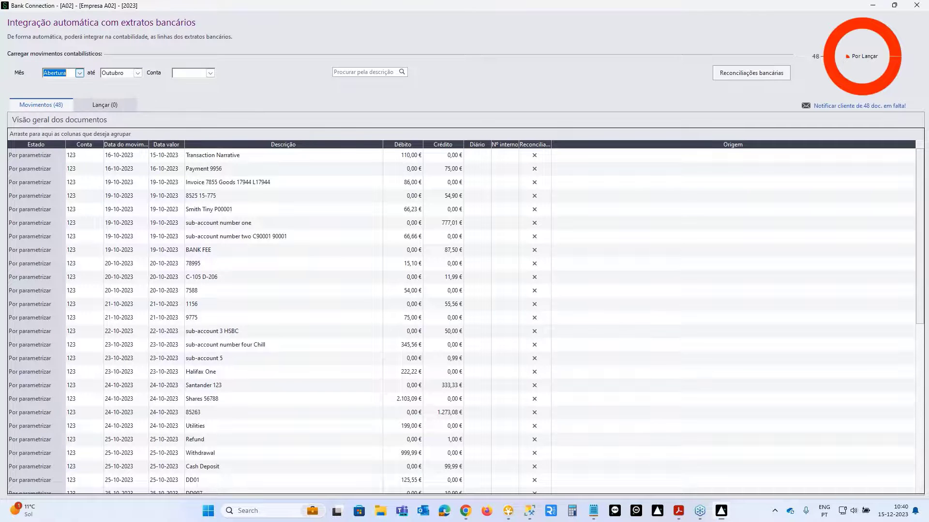
left_click(211, 74)
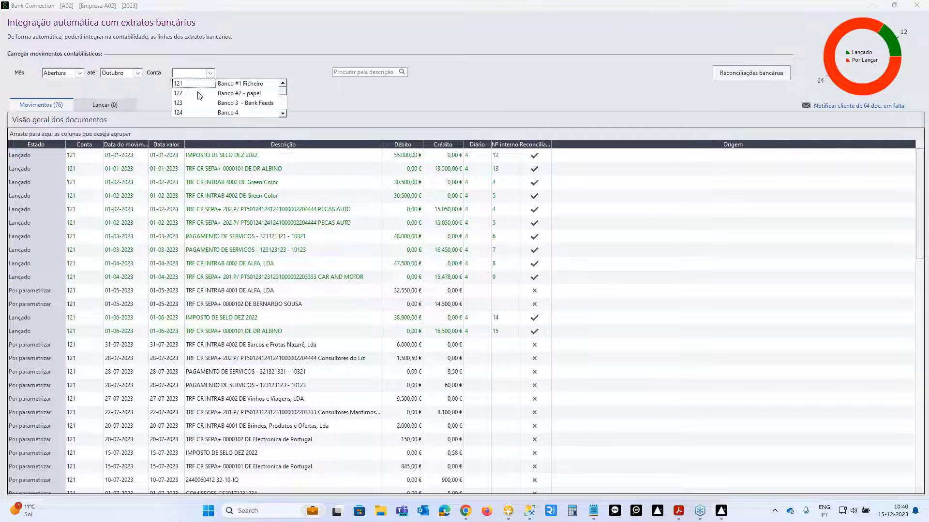
left_click(189, 103)
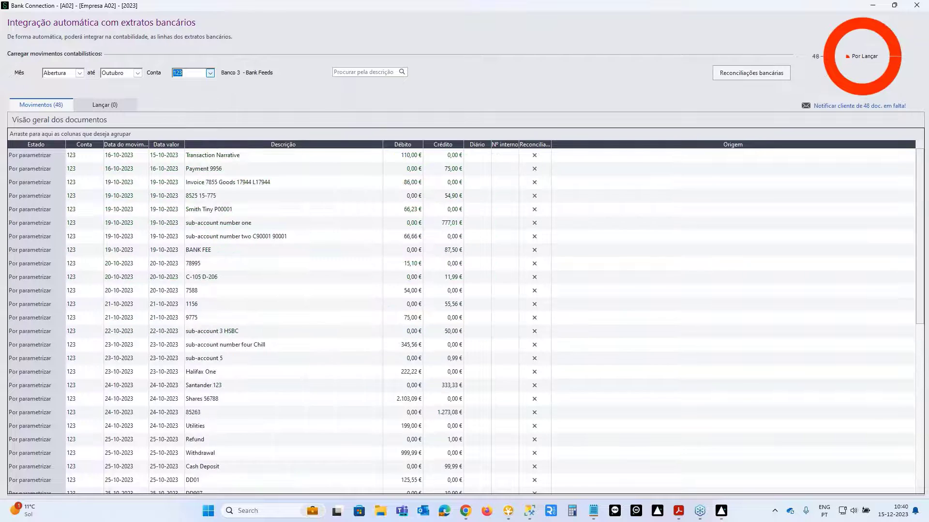
left_click(210, 73)
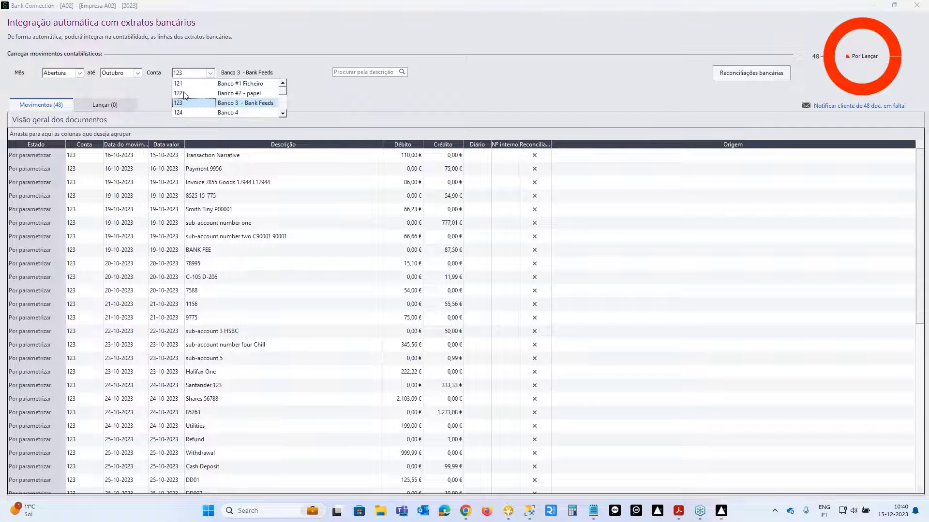
left_click(185, 86)
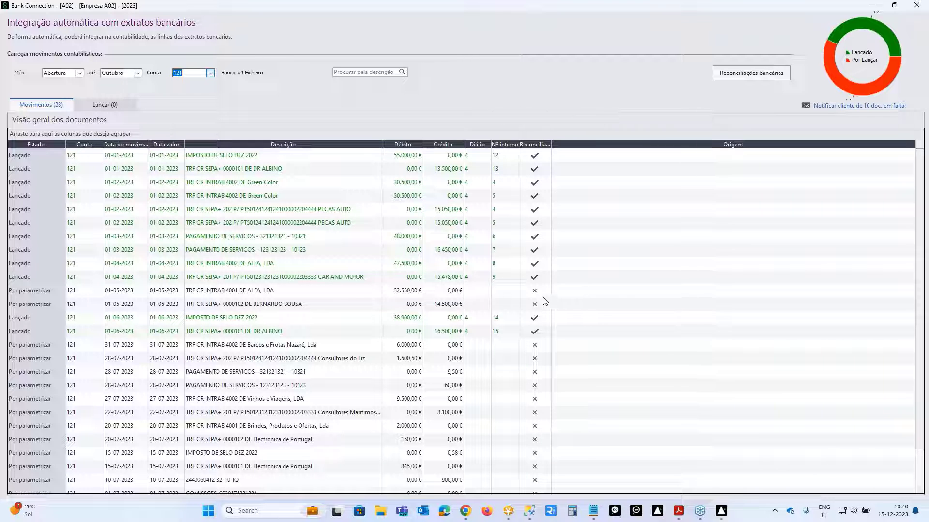
- Review the 16 unposted account 121 movements on Lançar with a wider Lançamento panel, then close Bank Connection
left_click(103, 105)
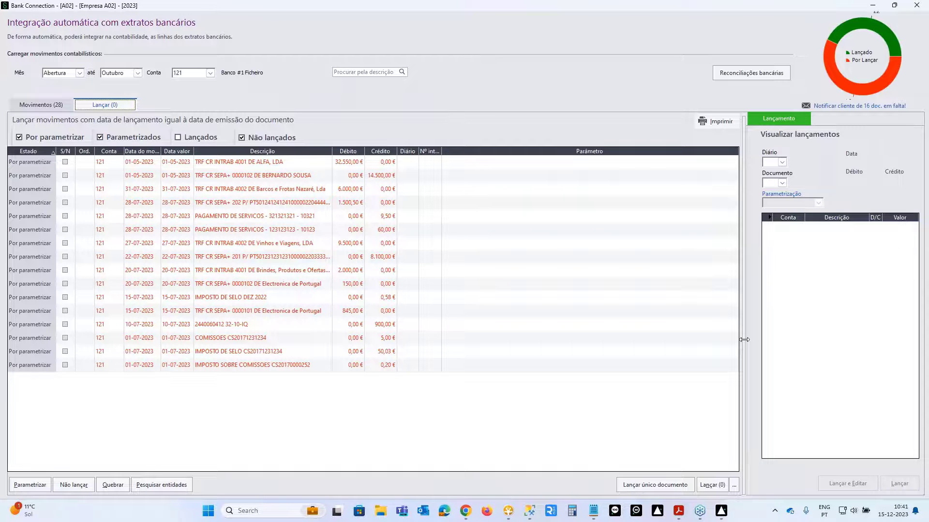
left_click_drag(744, 340, 640, 343)
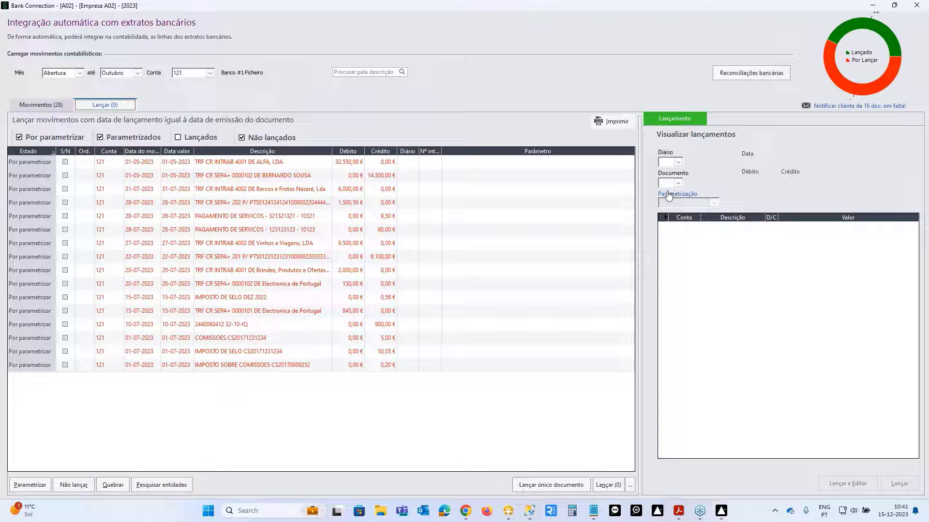
left_click(918, 6)
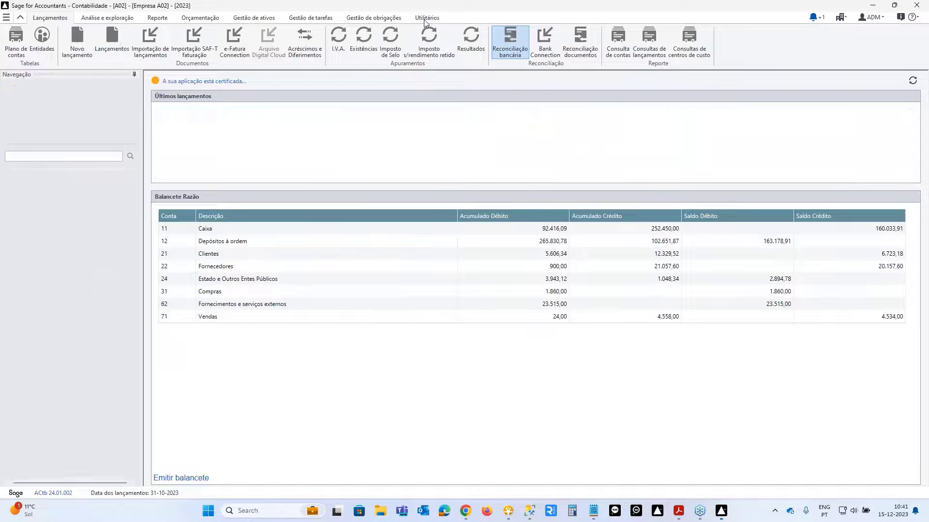
- Open Bank Connection Parametrizações gerais and check the posting date rule without changing it
left_click(426, 18)
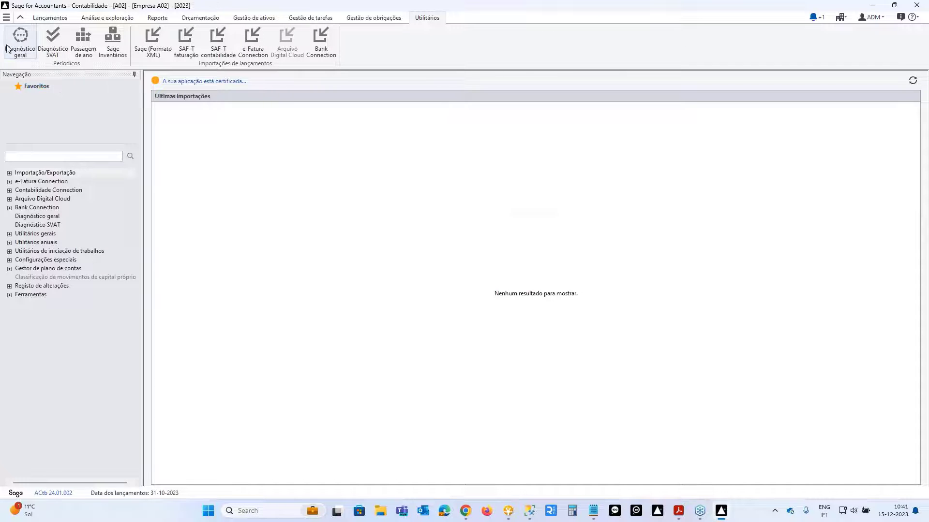
left_click(10, 208)
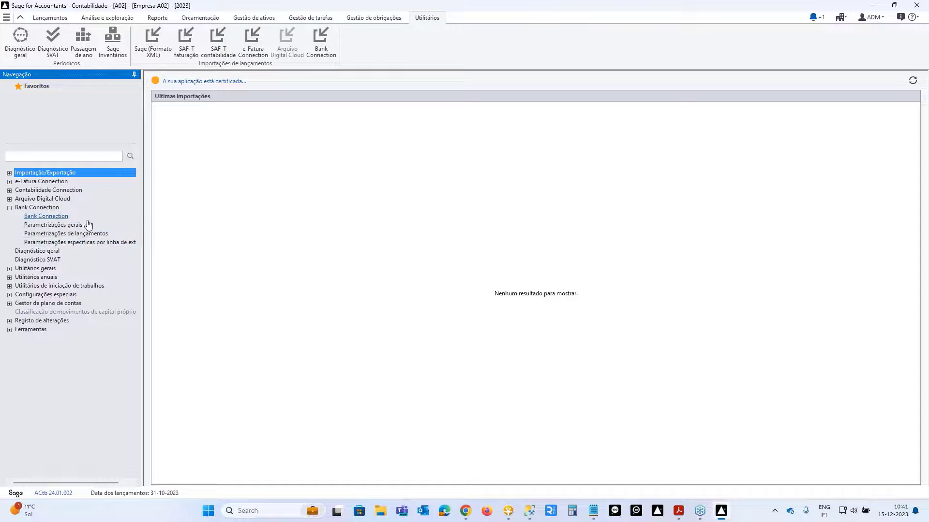
left_click(89, 225)
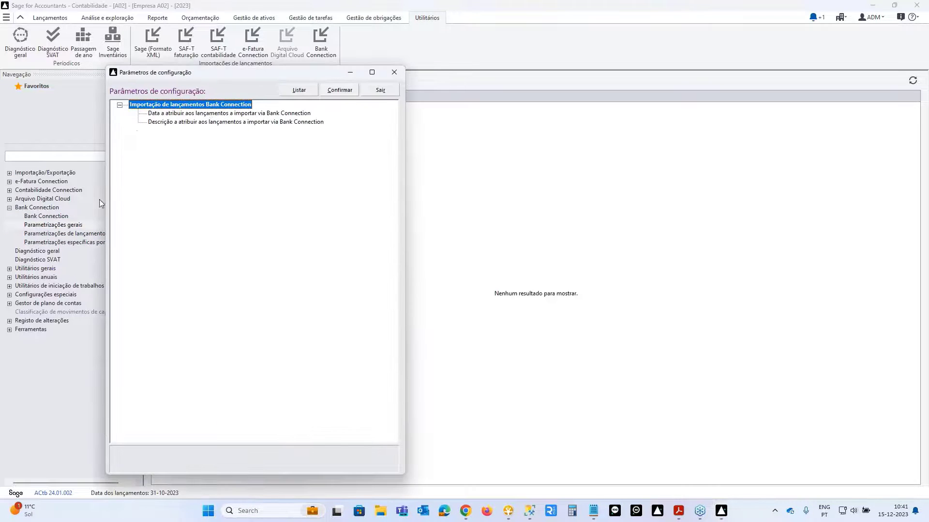
left_click(213, 114)
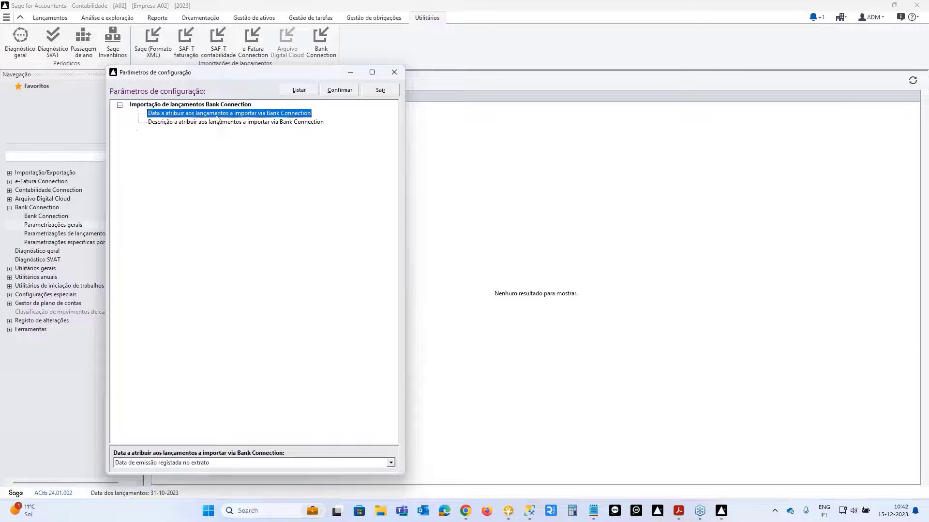
left_click(395, 466)
left_click(390, 463)
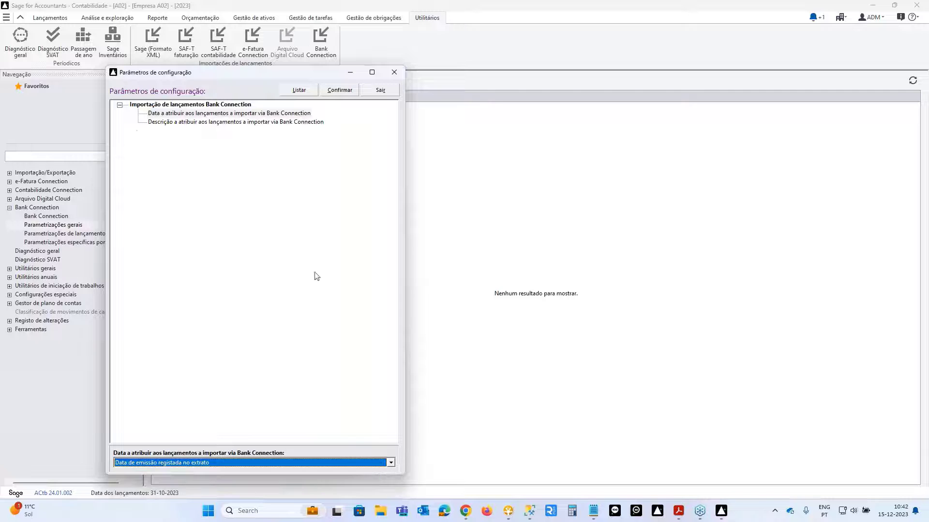
- Keep the first statement line as description, confirm, dismiss the run-time error and relaunch Sage
left_click(249, 123)
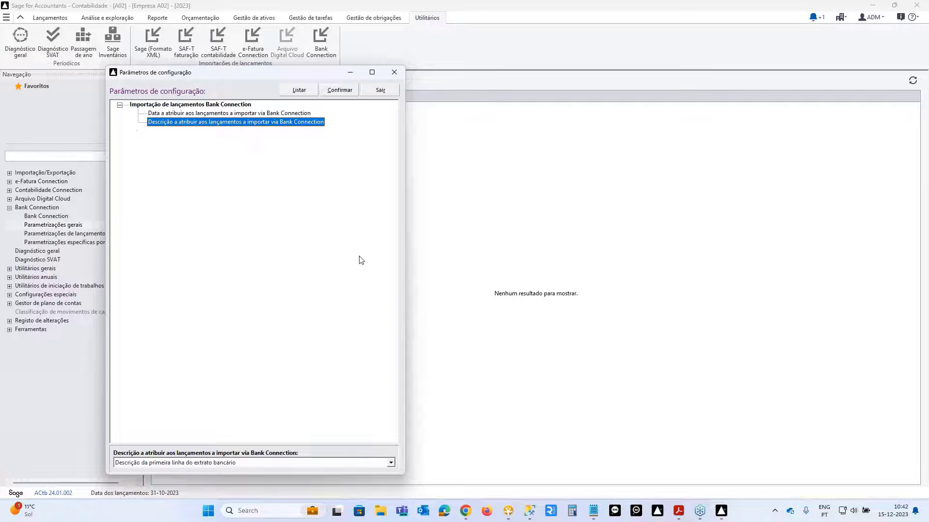
left_click(391, 463)
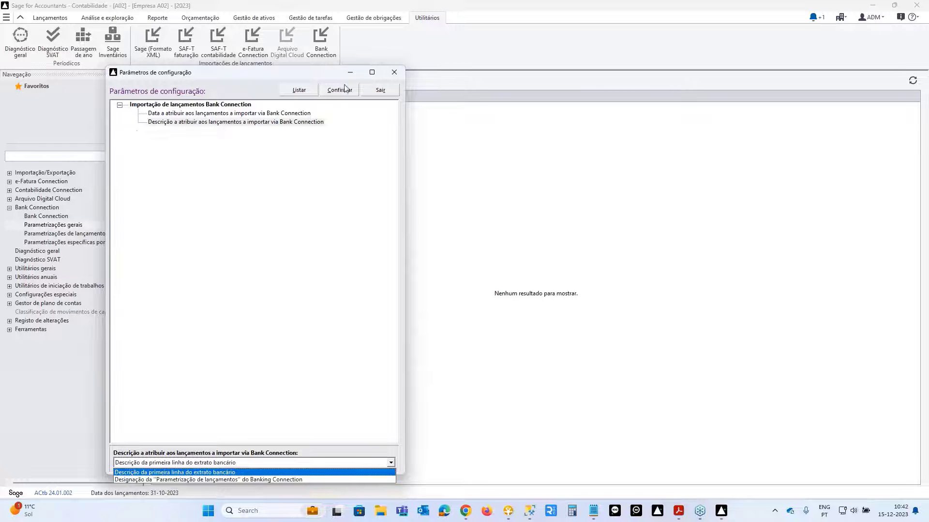
left_click(389, 93)
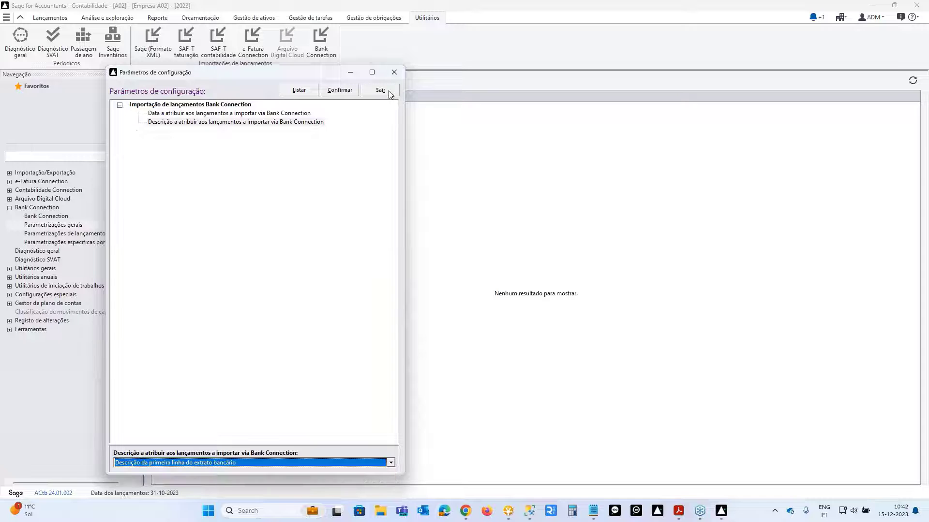
left_click(390, 93)
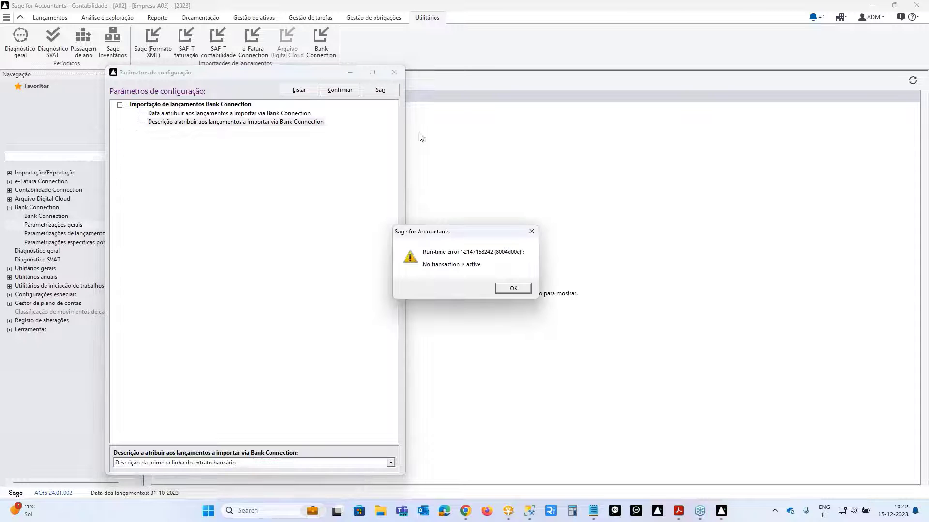
left_click(513, 289)
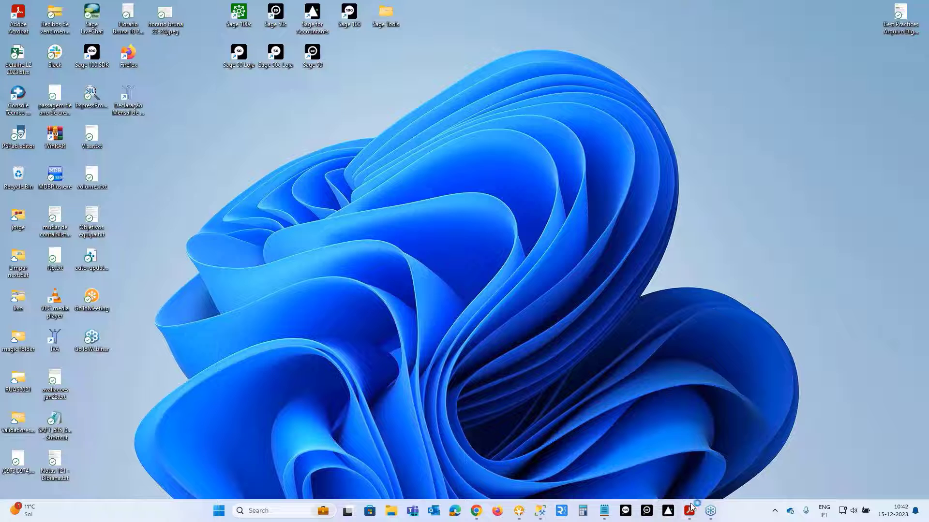
left_click(668, 515)
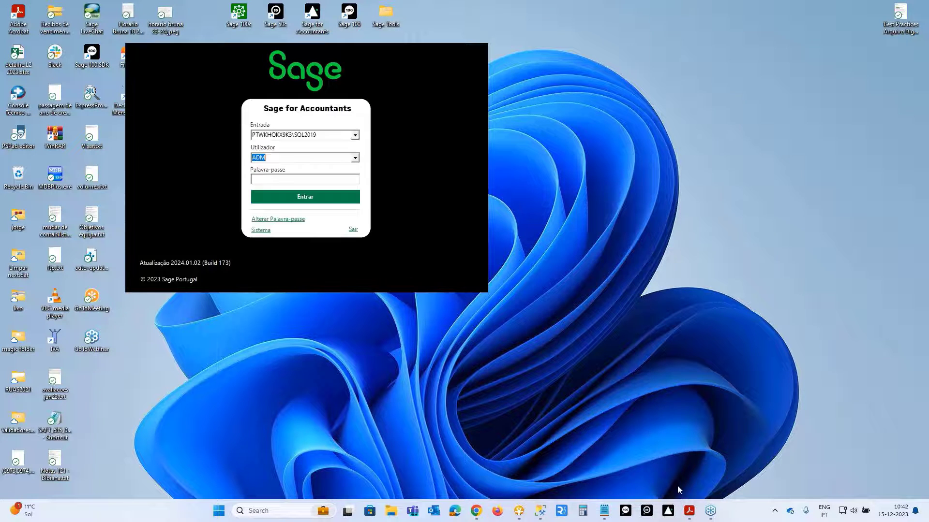
- Log back in with the account password and open company Empresa A02's 2023 accounting
key("Tab")
type("*****")
key("Return")
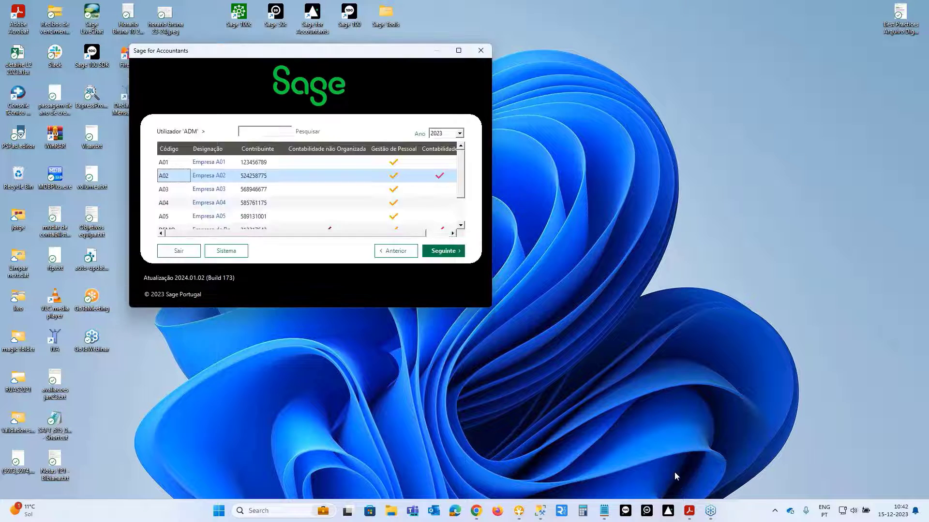
left_click(438, 176)
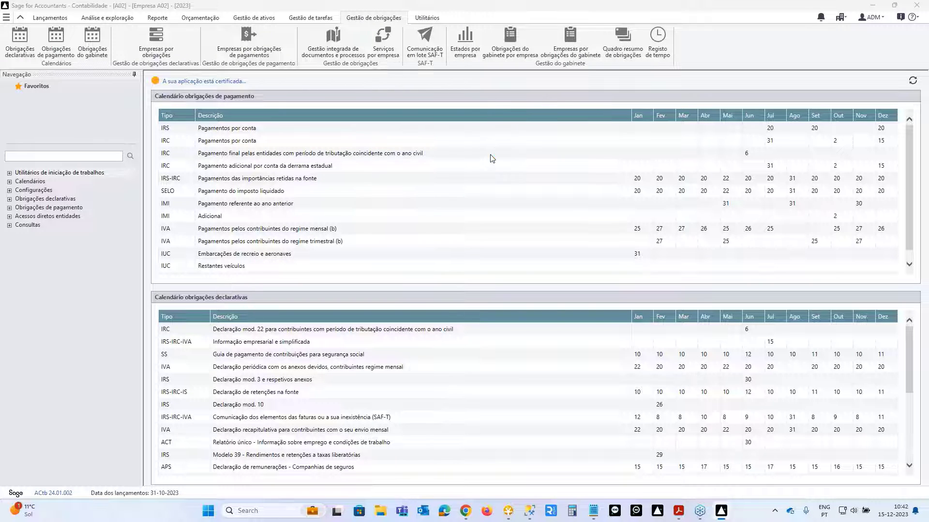
- Open the posting parametrizations list and review the Clie record, then Forn
left_click(421, 19)
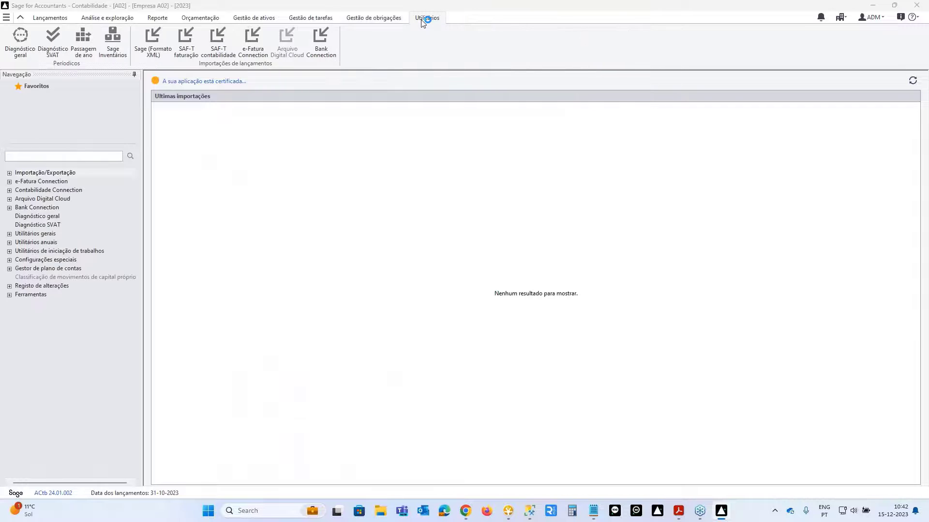
left_click(9, 207)
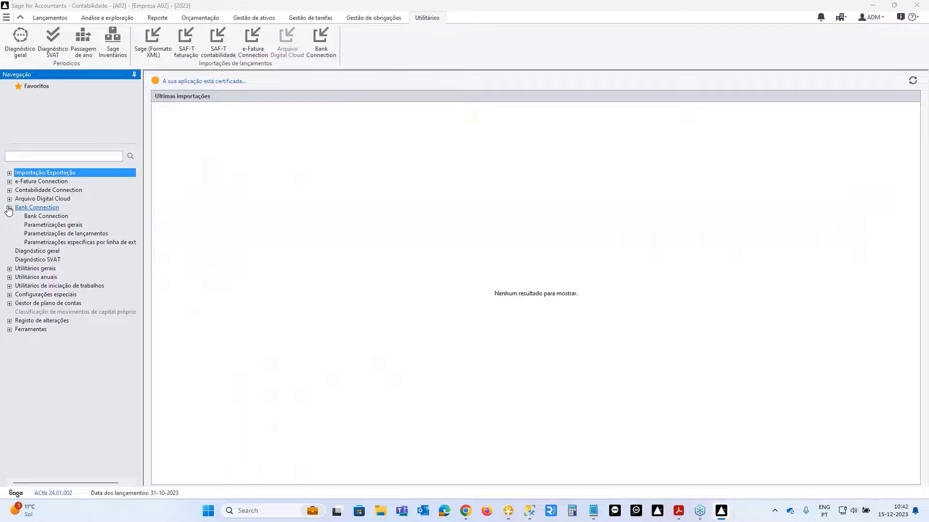
left_click(61, 236)
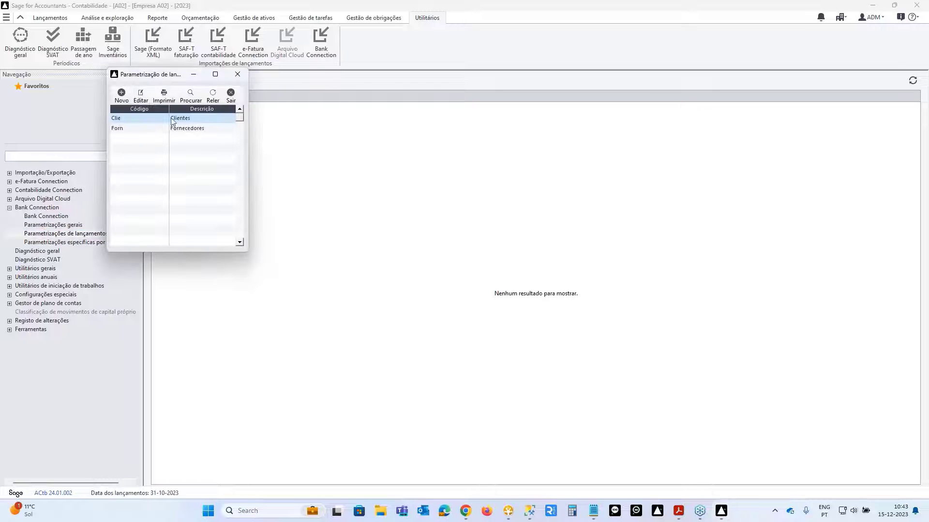
left_click_drag(157, 75, 403, 89)
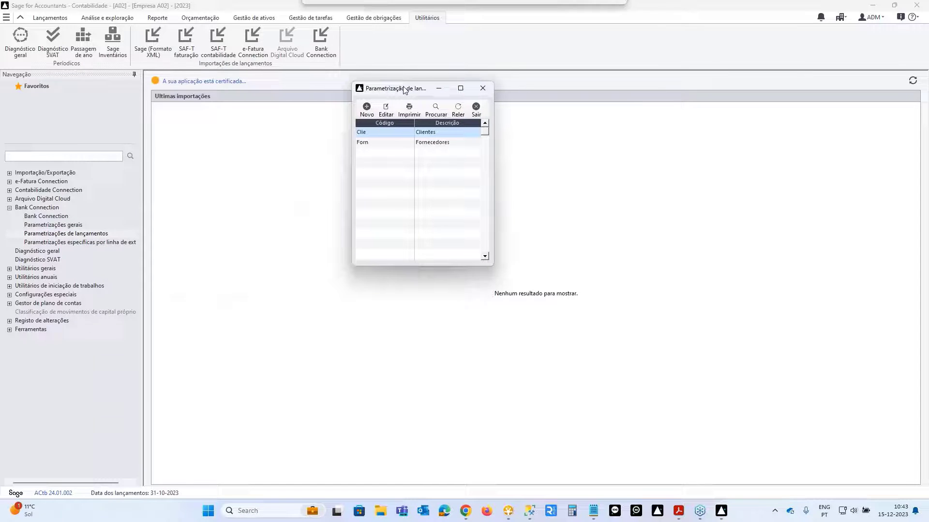
double_click(399, 135)
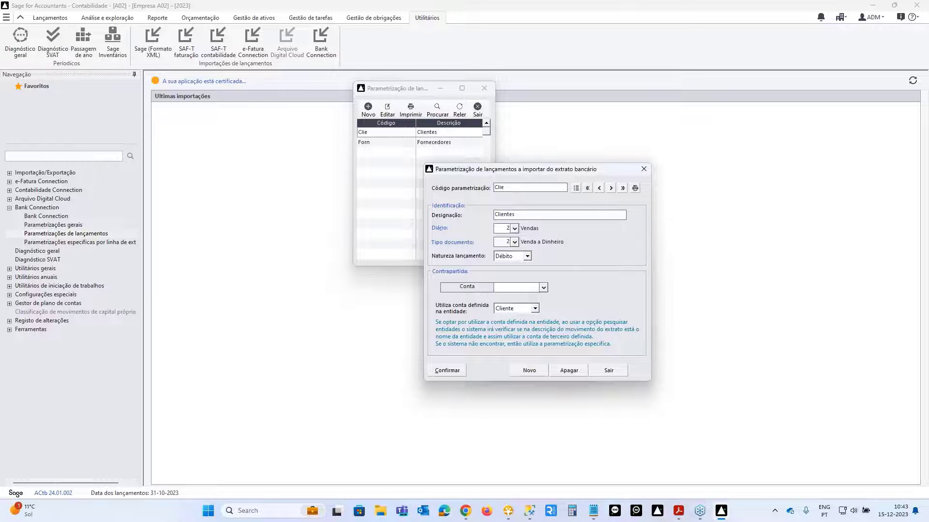
left_click(611, 188)
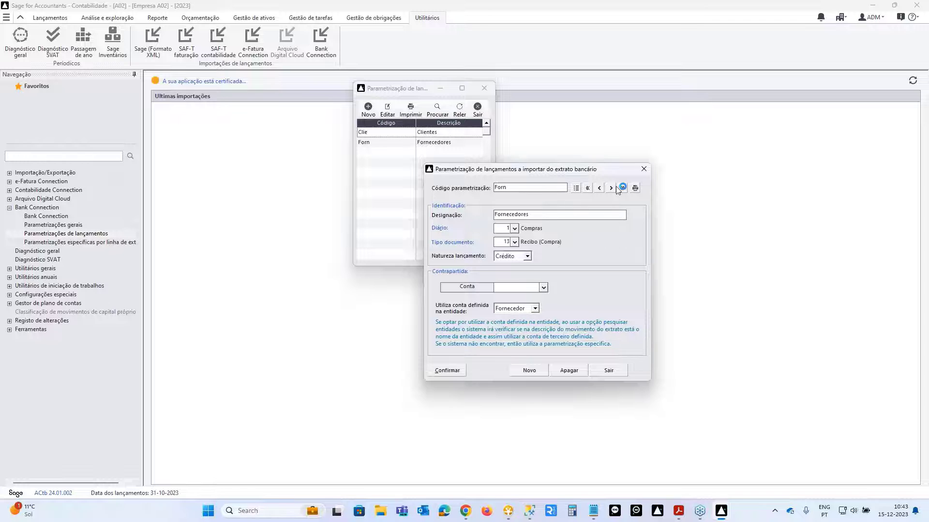
- Open the line-specific parametrizations, then close every parametrization window and list
left_click(68, 244)
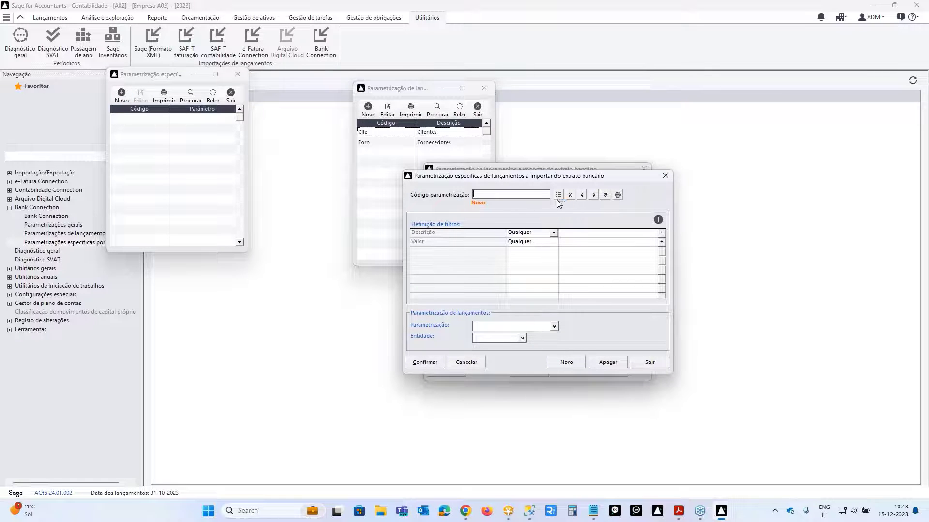
left_click(665, 177)
left_click(645, 169)
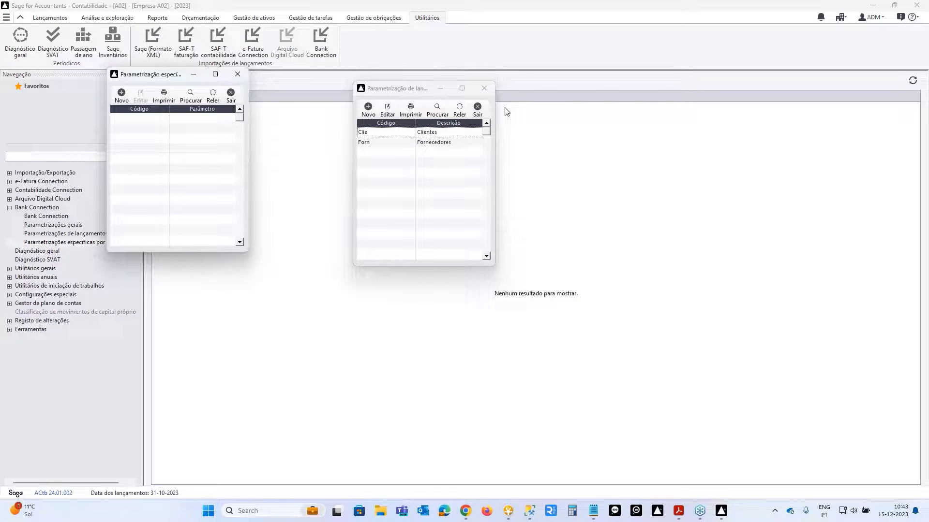
left_click(483, 88)
left_click(236, 74)
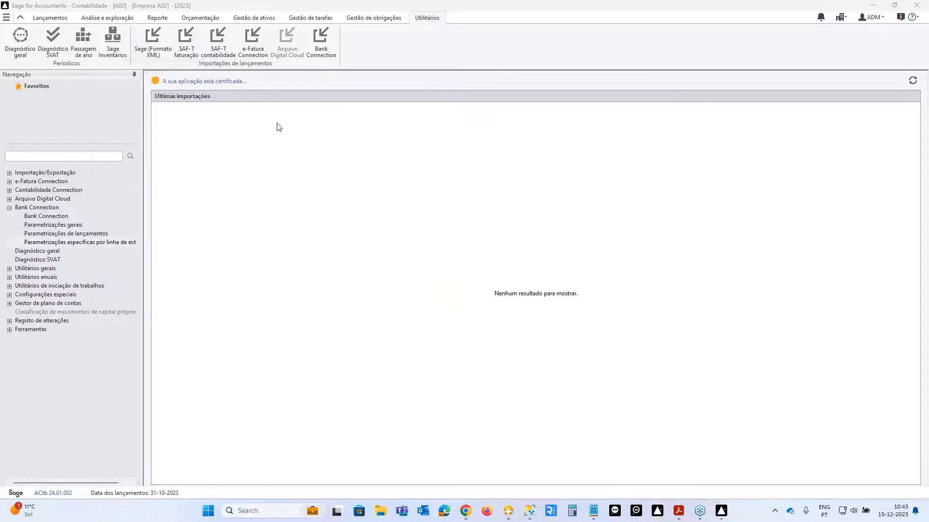
- Load account 121's 28 movements from Janeiro to Outubro and show those awaiting posting
left_click(315, 46)
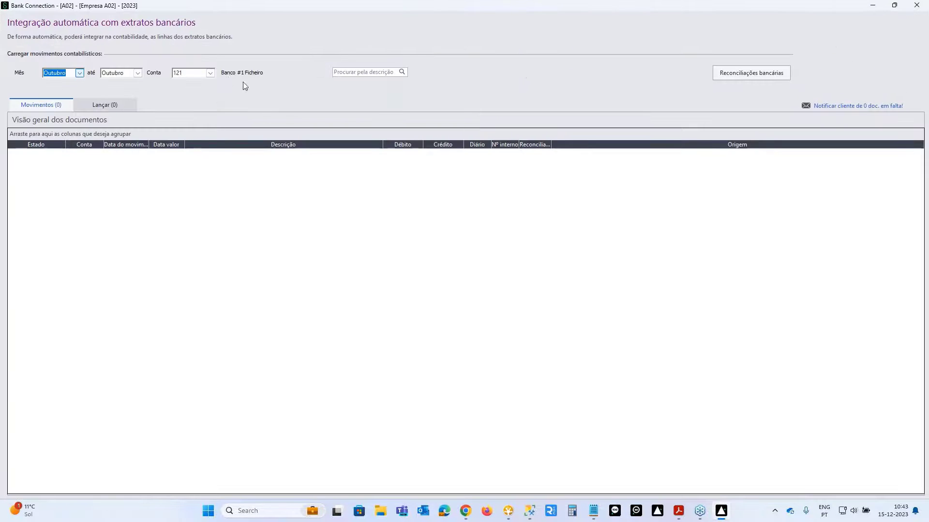
left_click(79, 74)
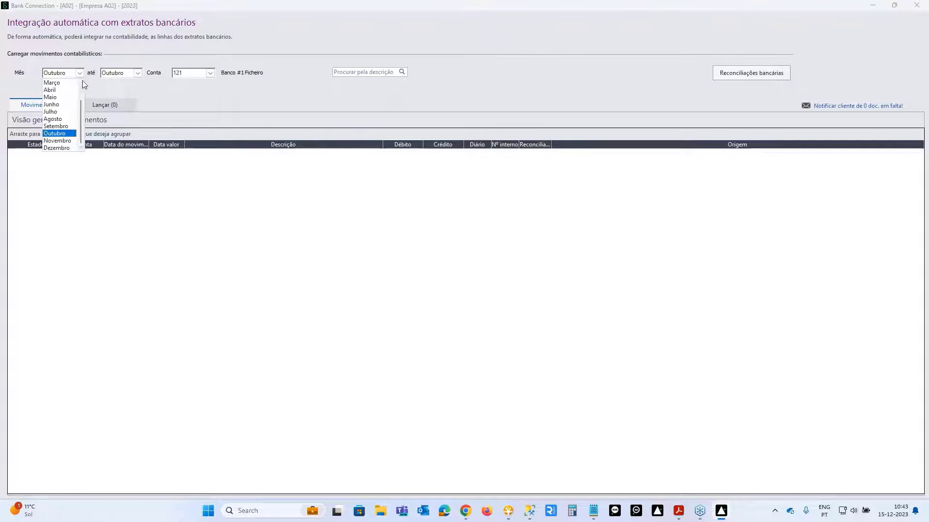
scroll(59, 86, "up", 3)
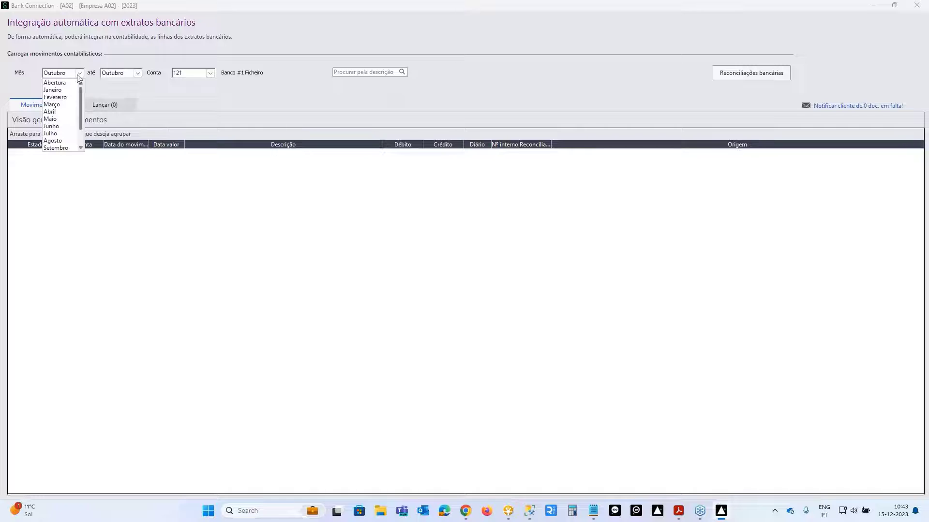
left_click(53, 90)
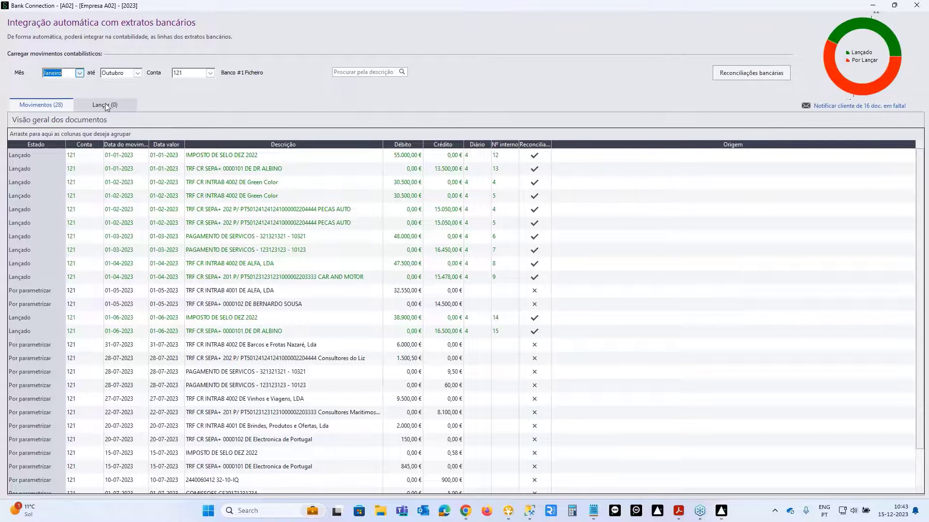
left_click(106, 105)
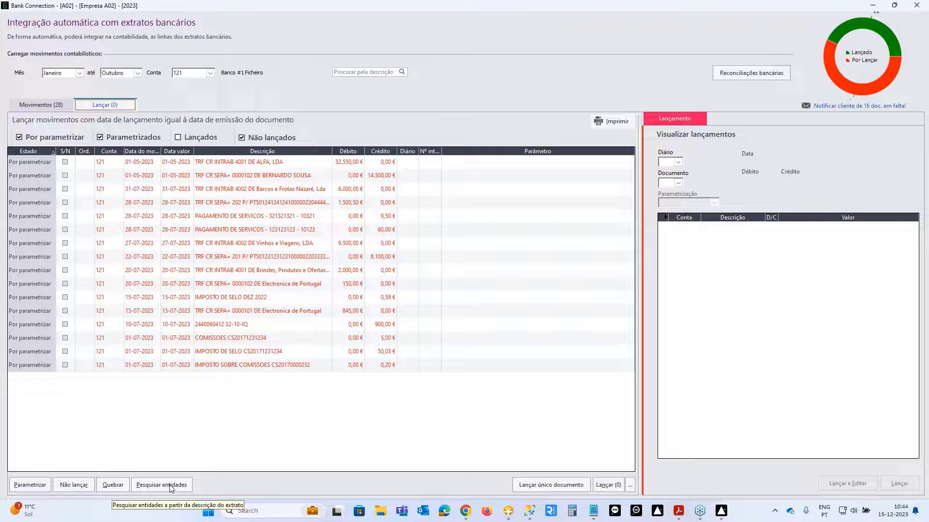
- Match entities Vinhos e Viagens and Electronica de Portugal, exclude the 845,00 line, and close Bank Connection
left_click(171, 486)
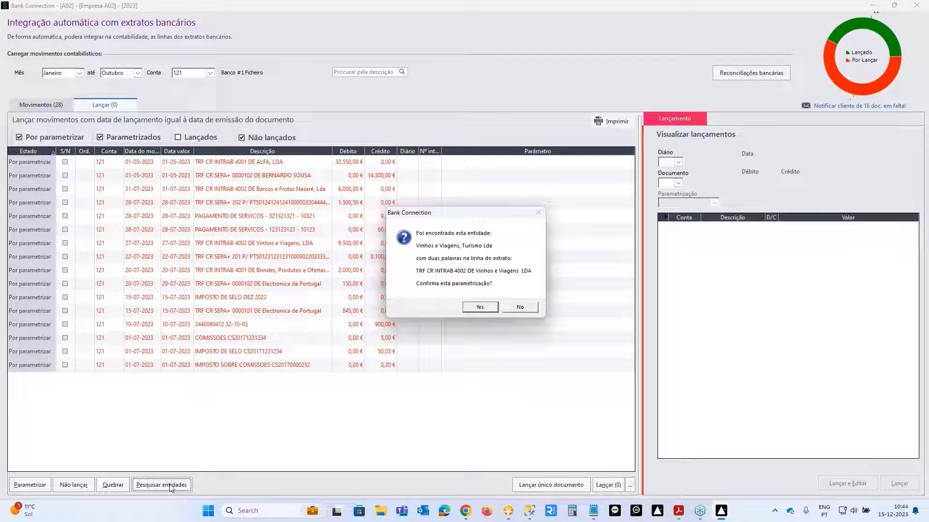
left_click(479, 308)
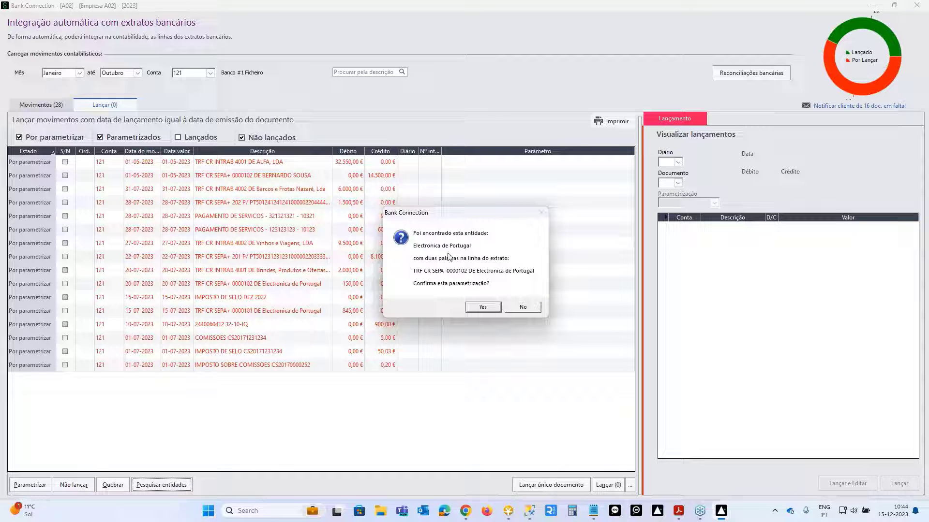
left_click(484, 308)
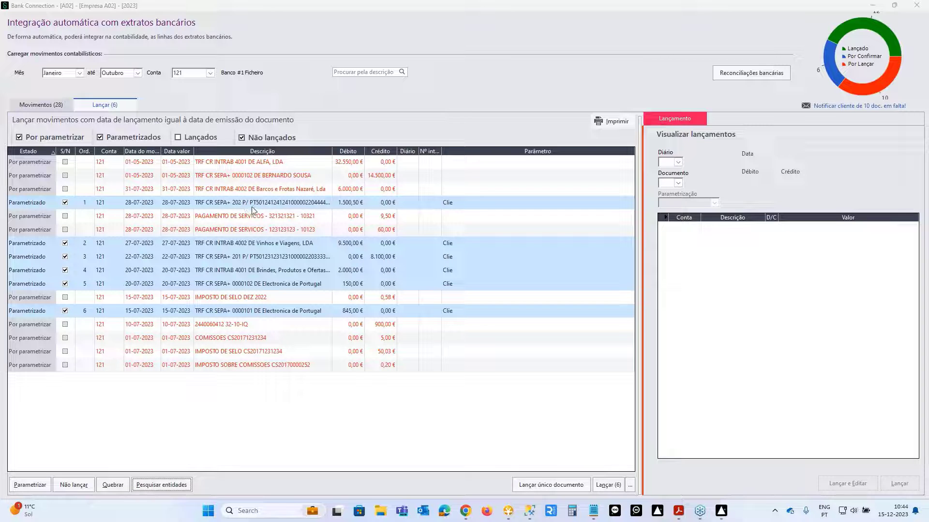
left_click(285, 313)
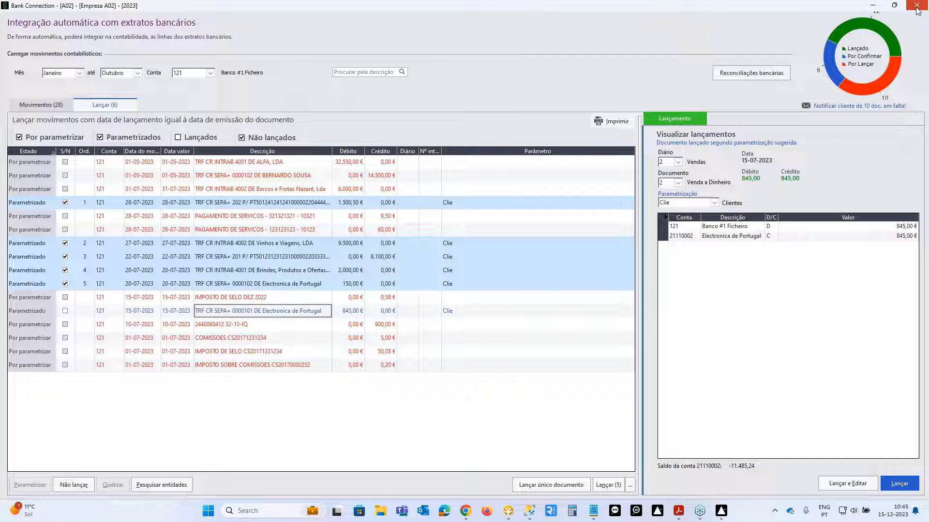
left_click(916, 5)
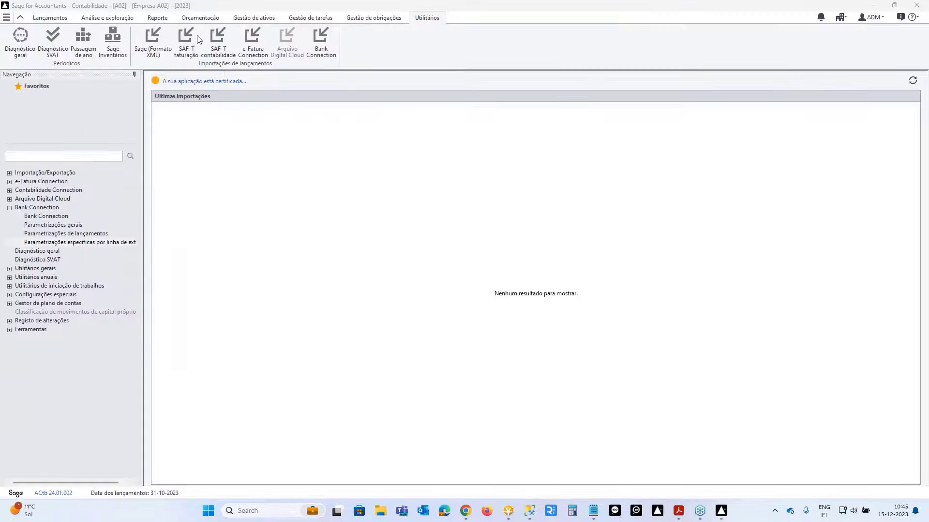
left_click(49, 17)
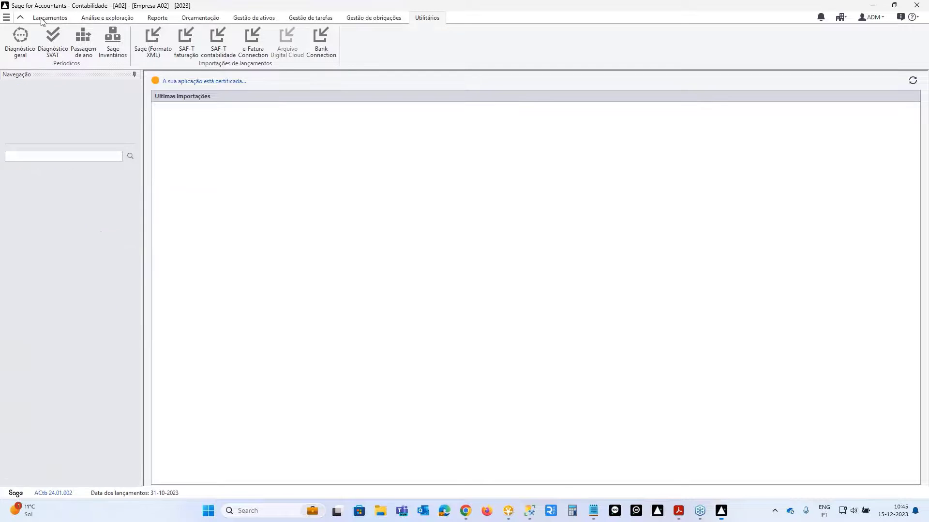
left_click(42, 41)
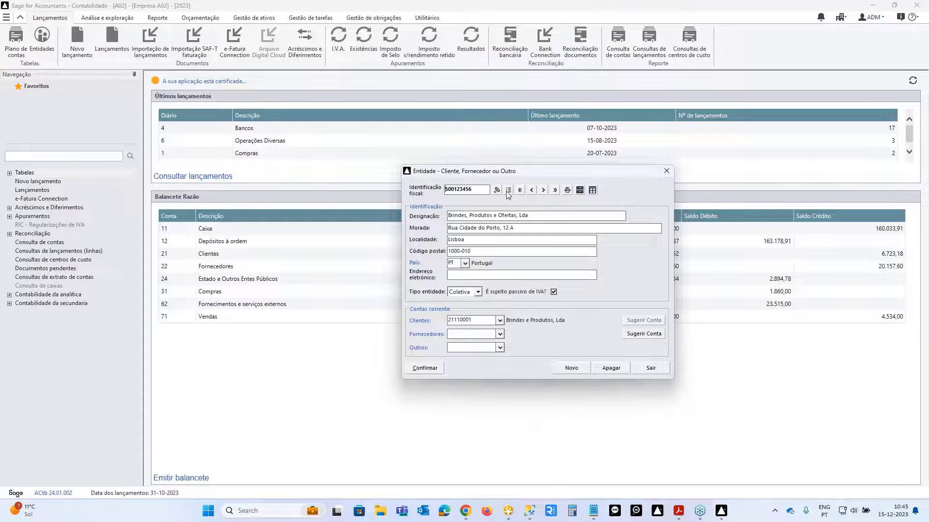
left_click(508, 189)
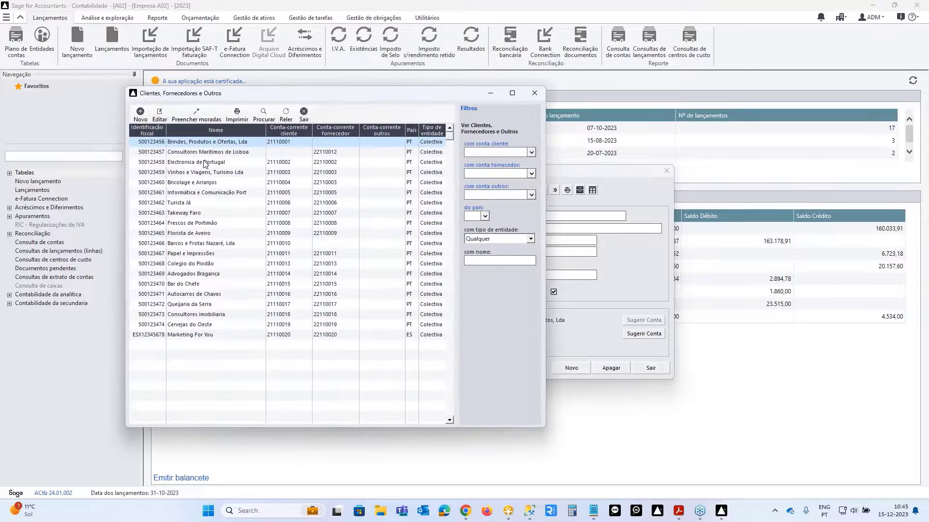
left_click(205, 163)
double_click(204, 162)
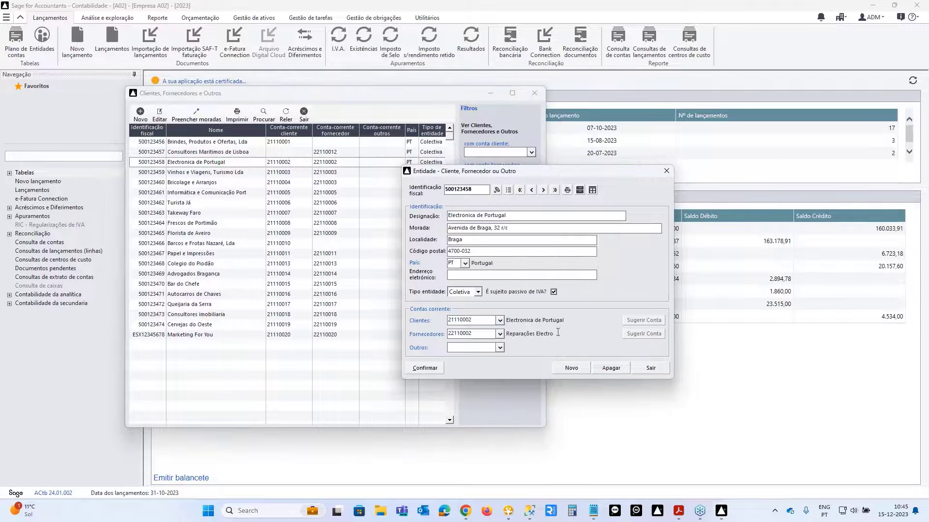
double_click(467, 320)
left_click(648, 371)
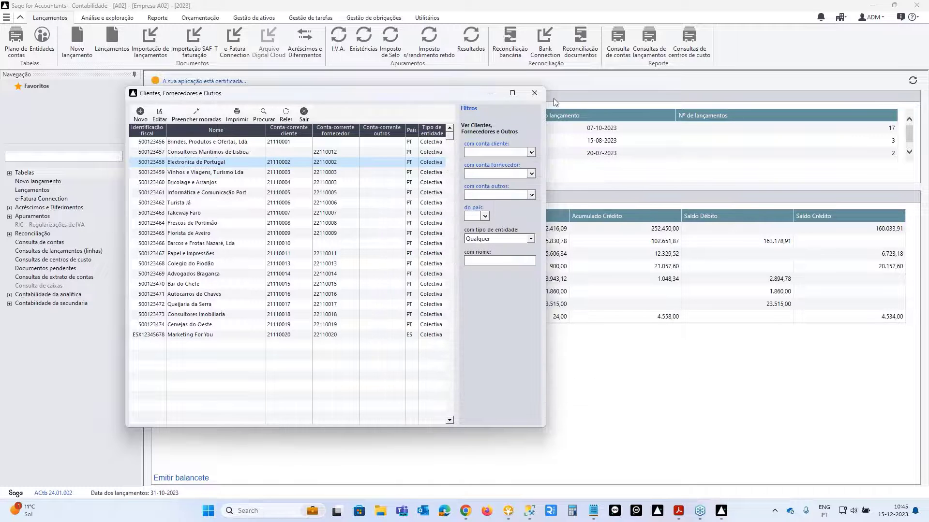
left_click(541, 92)
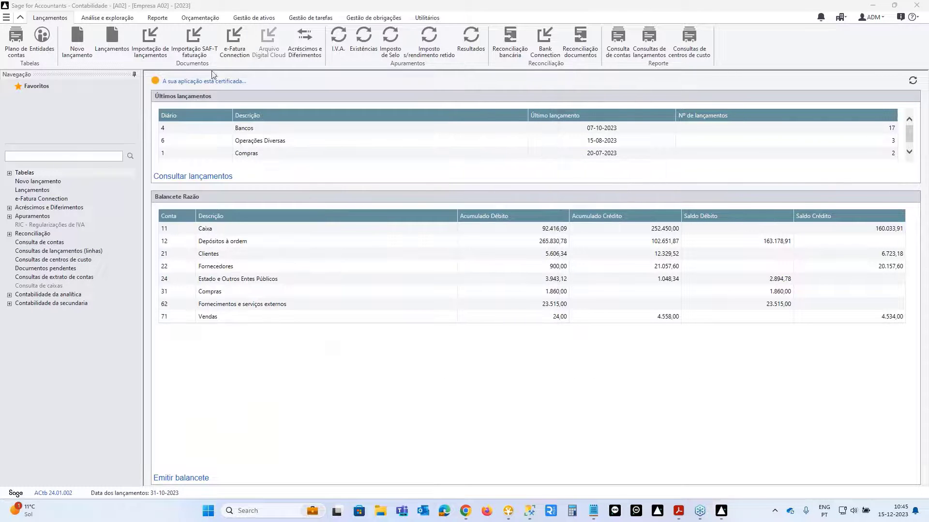
left_click(433, 18)
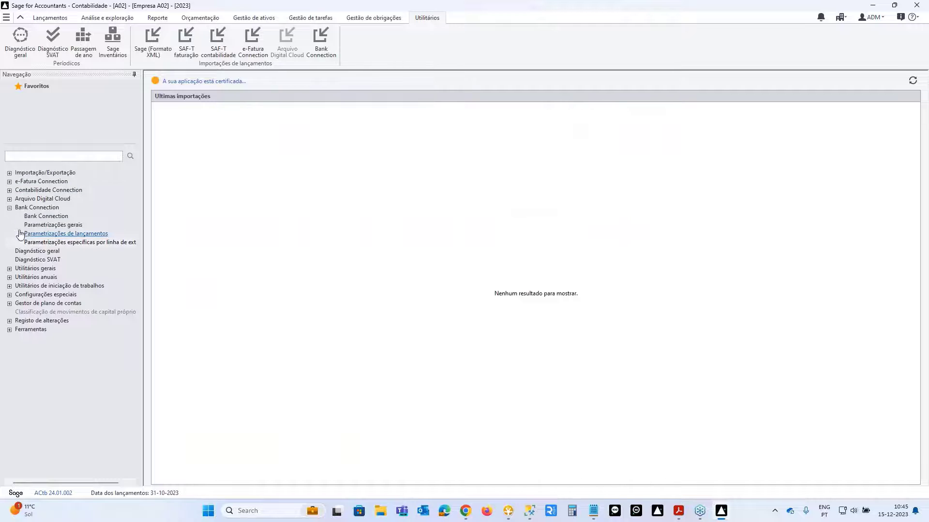
- Open the enlarged specific parametrizations list and the Brindes, Produtos e Ofertas rule
left_click(45, 243)
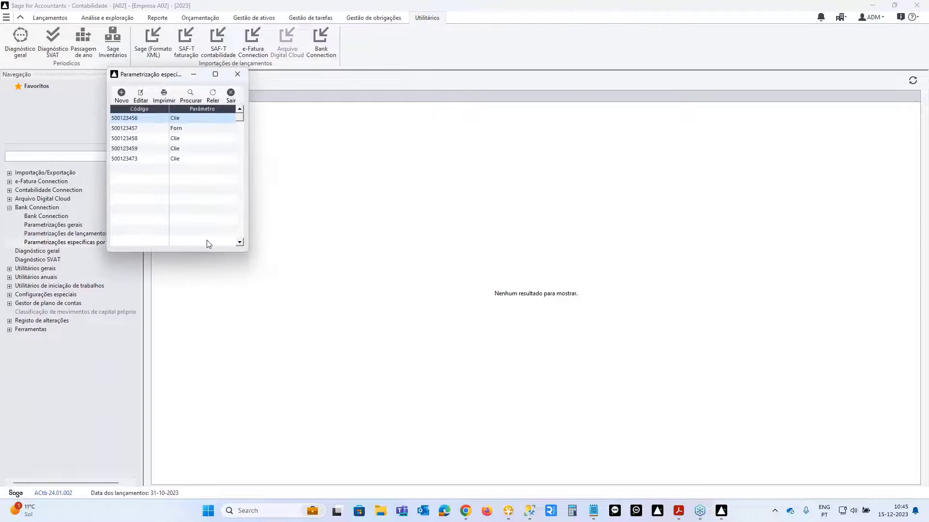
left_click_drag(248, 249, 413, 332)
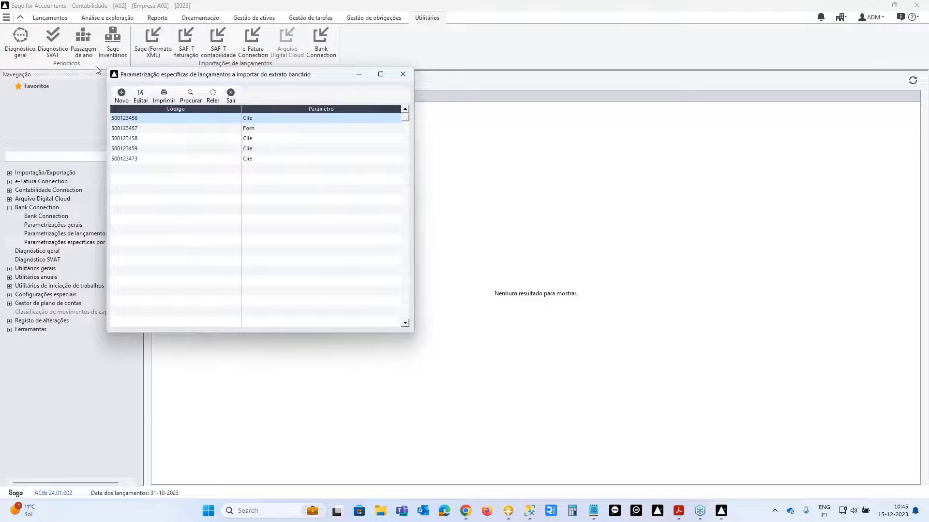
double_click(174, 118)
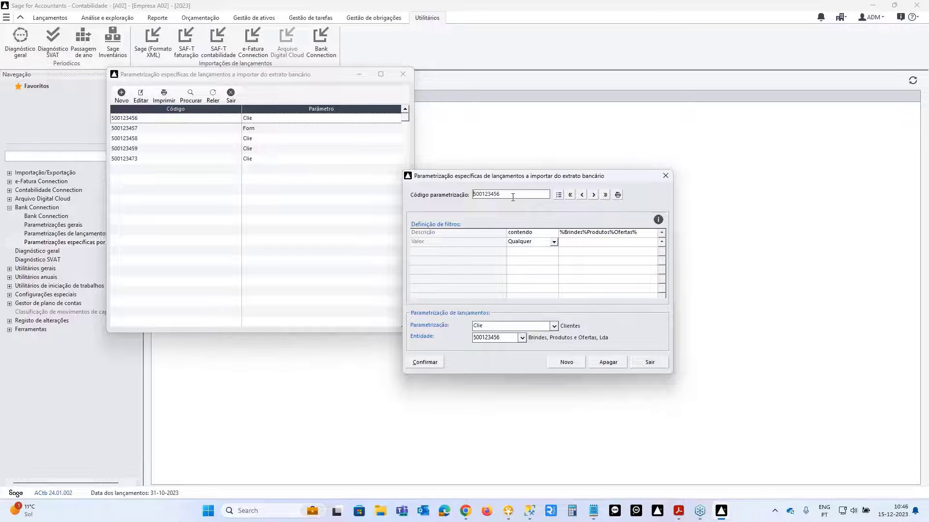
left_click_drag(502, 176, 532, 133)
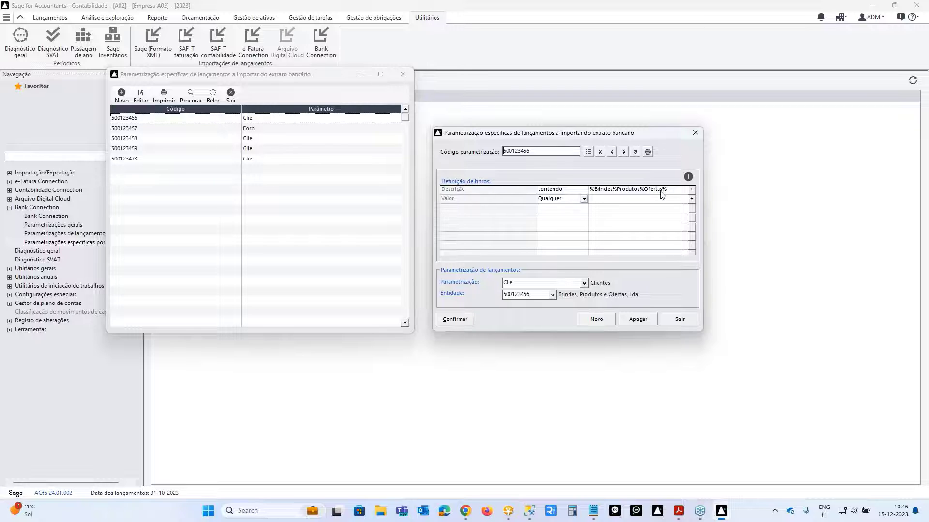
- Inspect that rule's Clie parametrization and entity record, then close the rule and the list
left_click(459, 283)
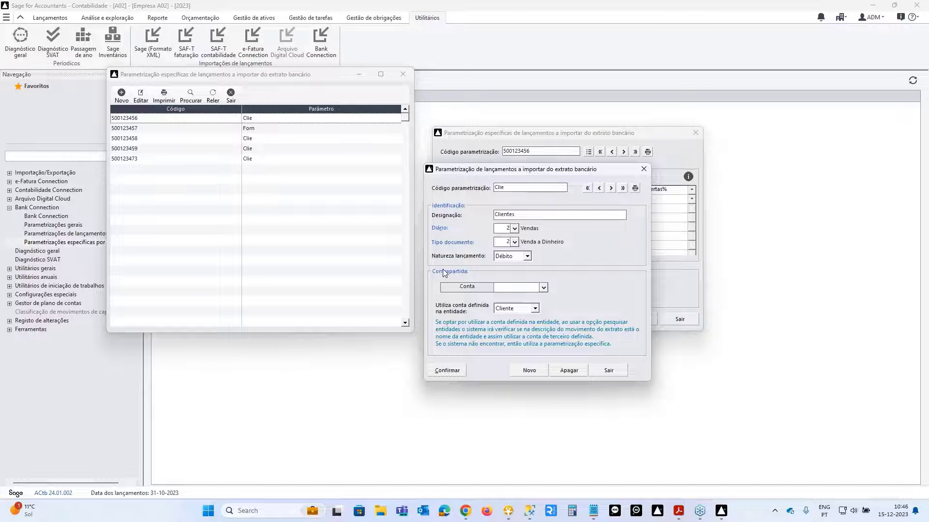
left_click(642, 169)
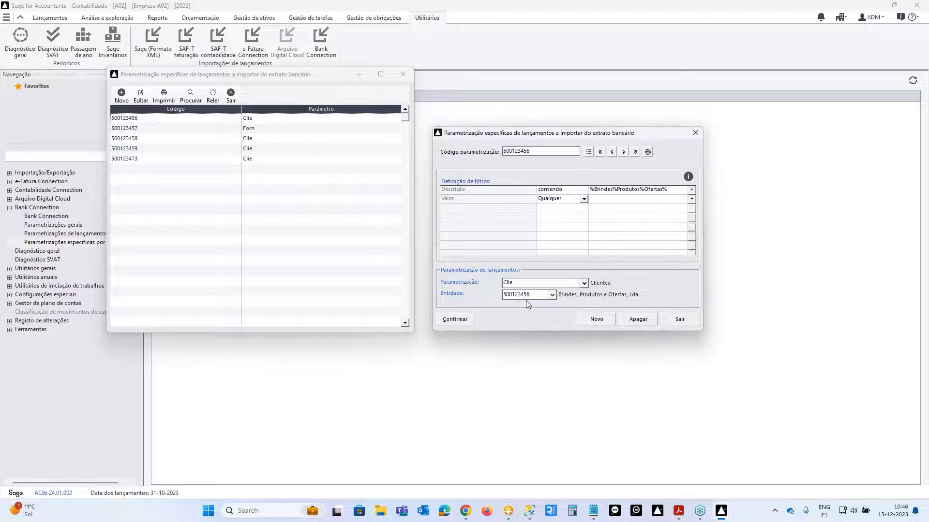
left_click(471, 293)
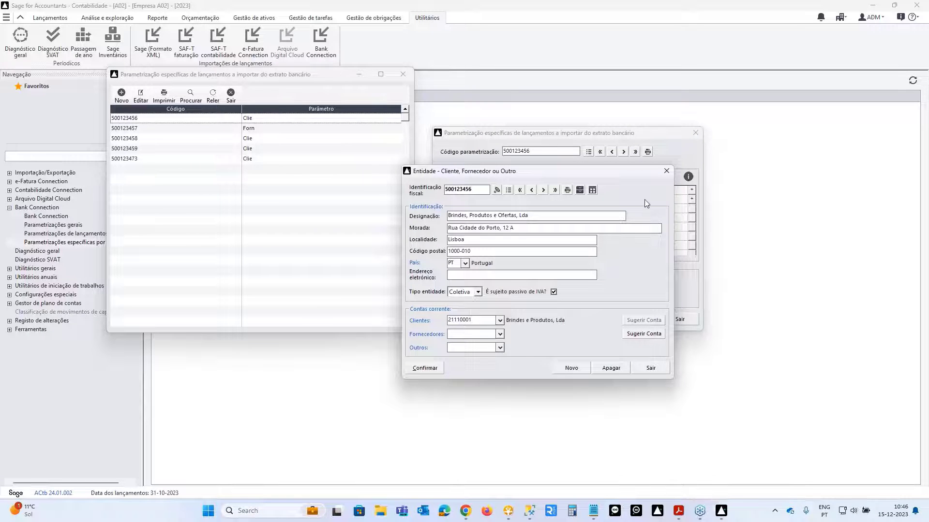
left_click(664, 173)
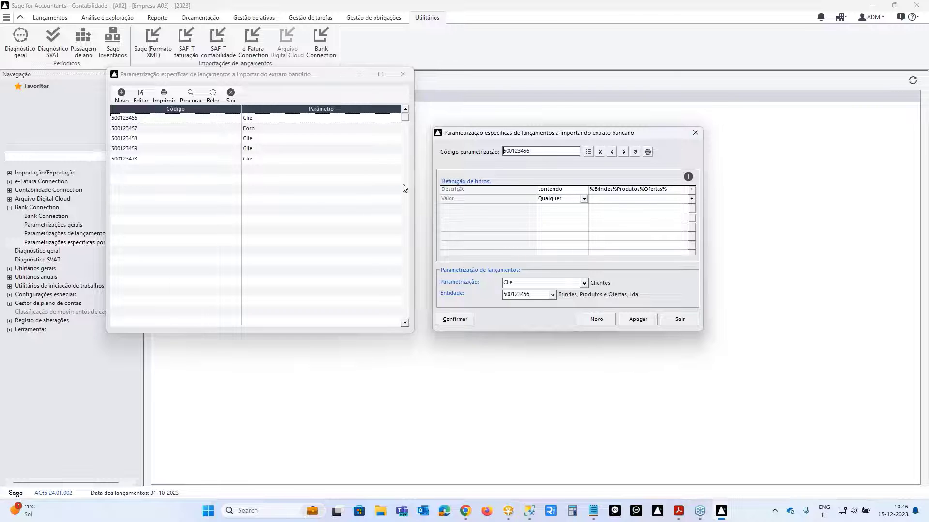
left_click(695, 133)
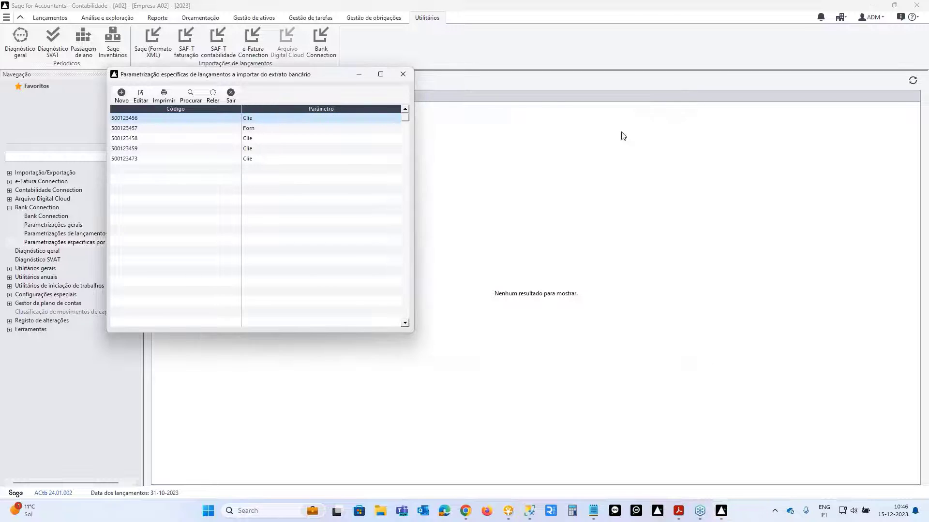
left_click(403, 74)
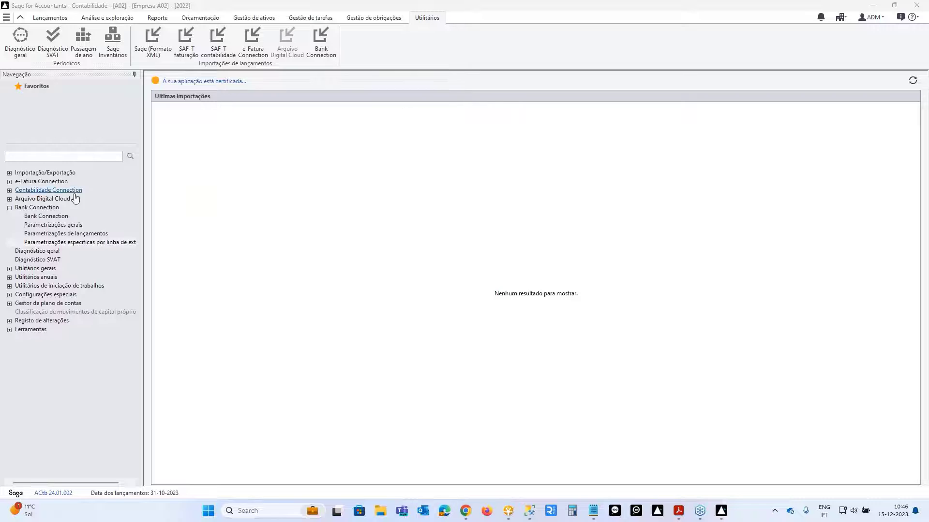
- Reopen Bank Connection from Janeiro on the movements ready for posting
double_click(34, 207)
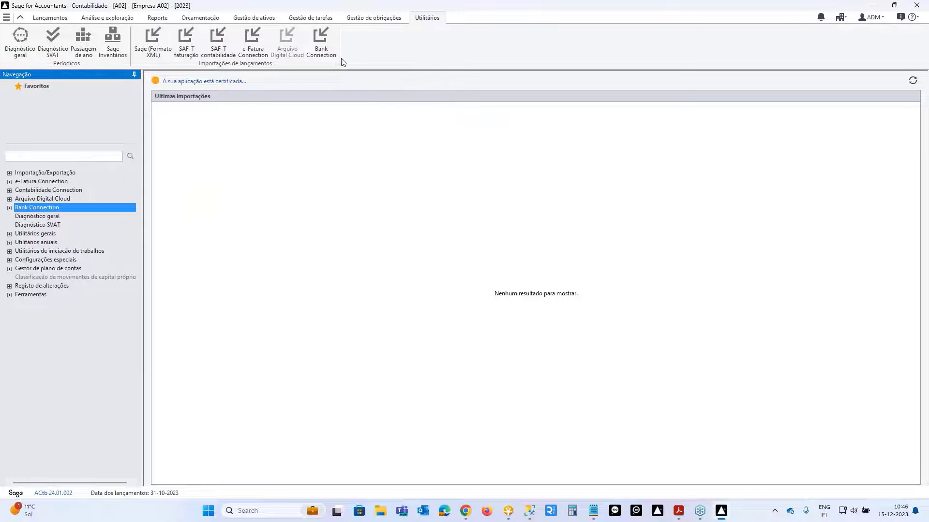
left_click(325, 42)
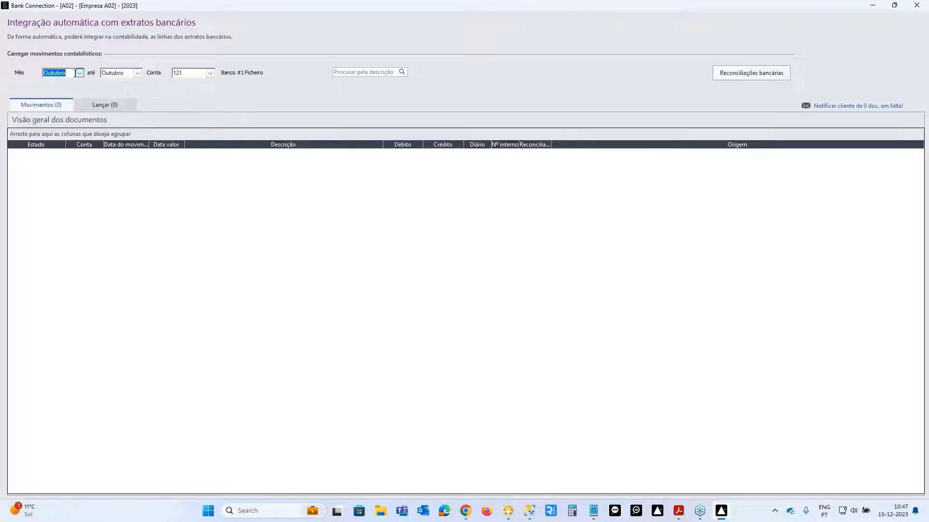
left_click(79, 72)
left_click_drag(80, 109, 79, 93)
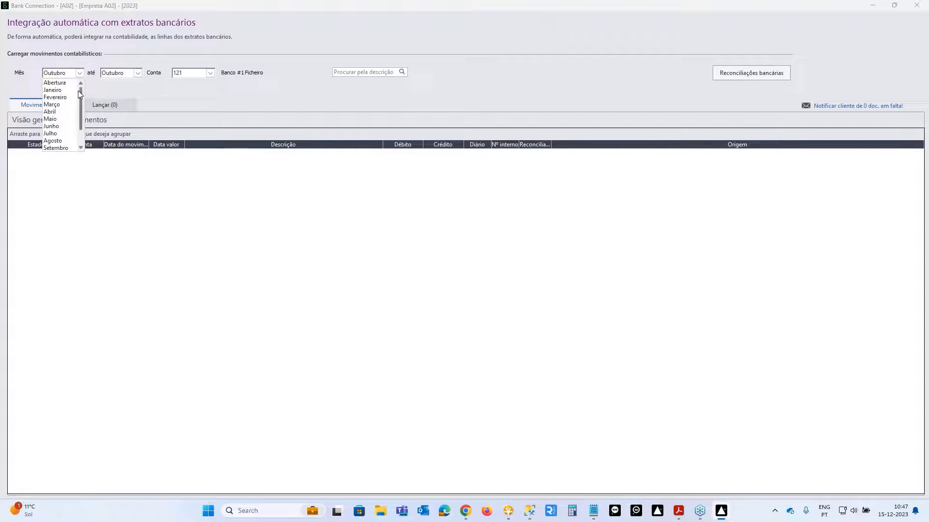
left_click(53, 90)
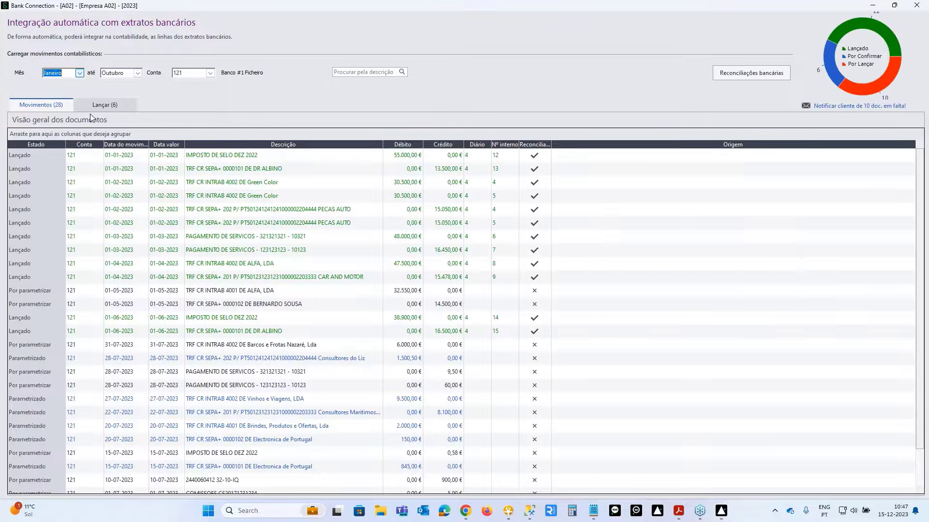
left_click(108, 104)
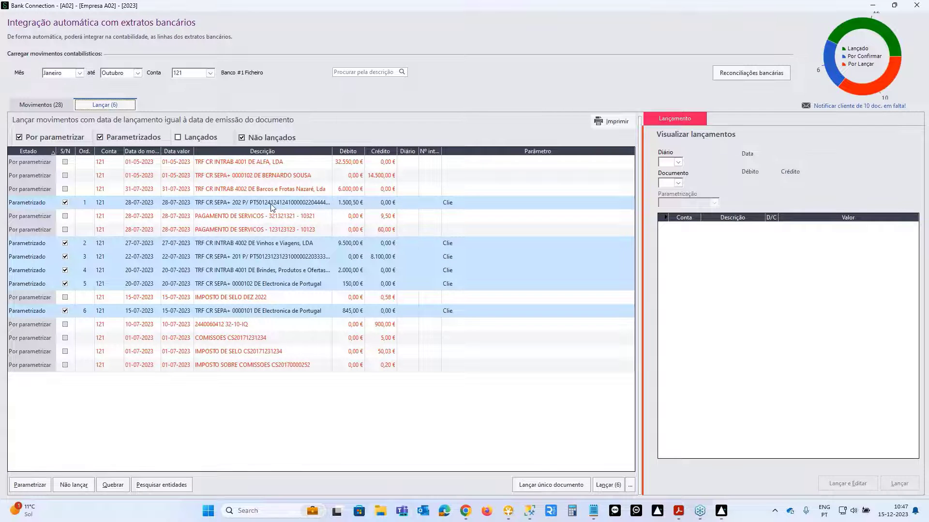
- Select only the 845,00 and 150,00 Electronica de Portugal movements for posting
left_click(271, 206)
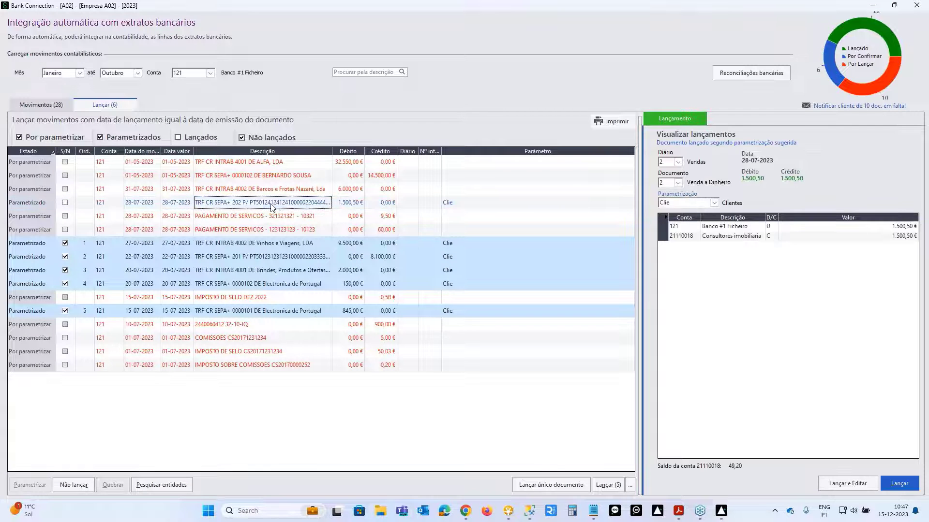
left_click(482, 243)
left_click(471, 264)
left_click(470, 271)
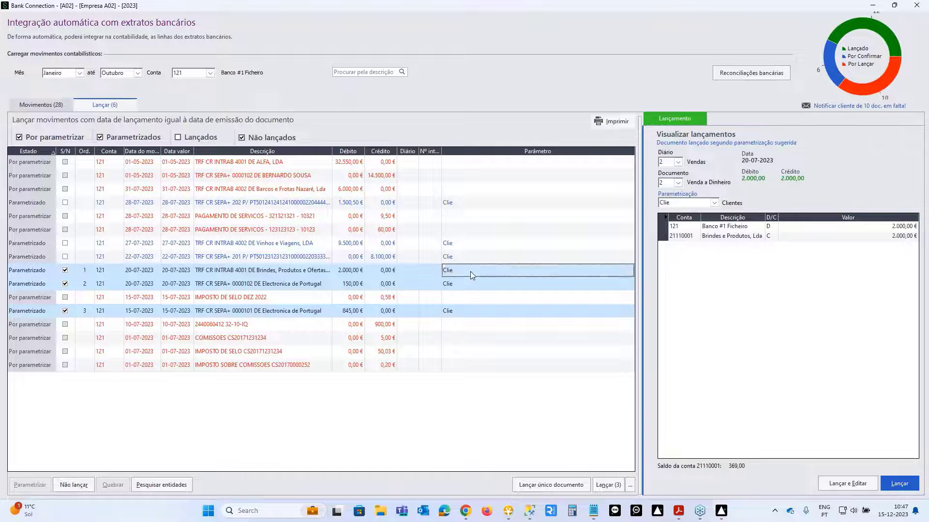
left_click(467, 282)
left_click(455, 314)
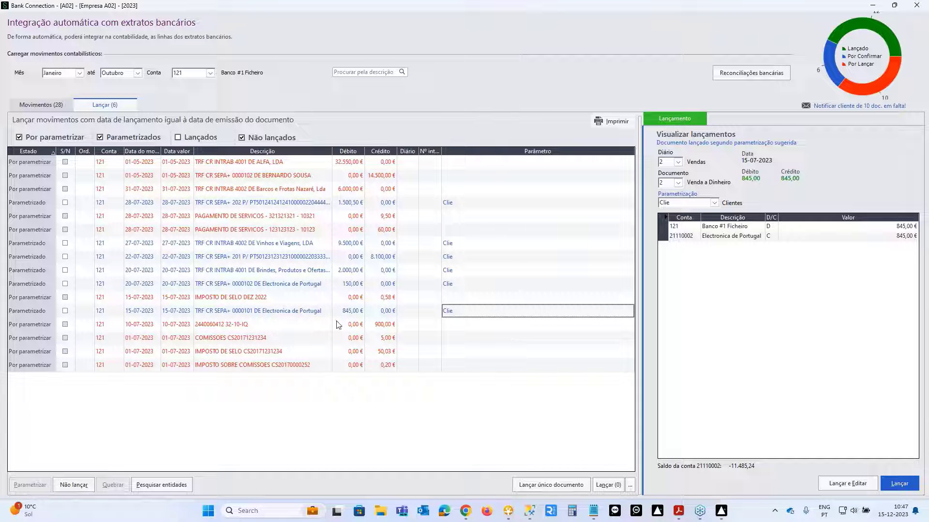
left_click(65, 312)
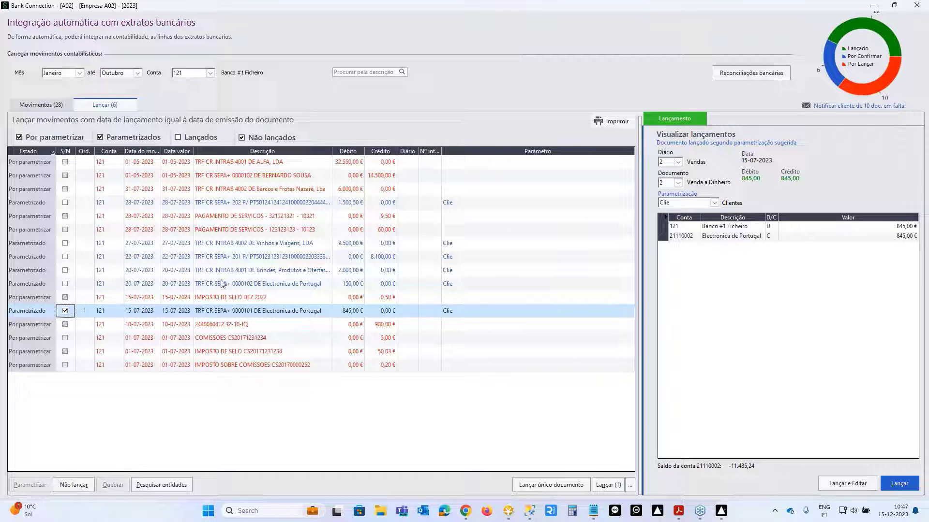
left_click(66, 284)
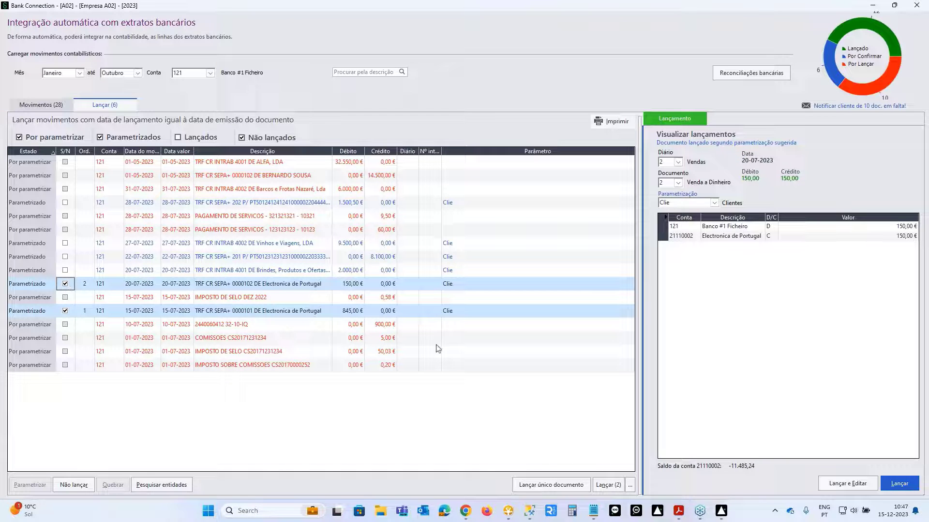
- Post both as a single document with the 995,00 total grouped on the counterpart account
left_click(552, 486)
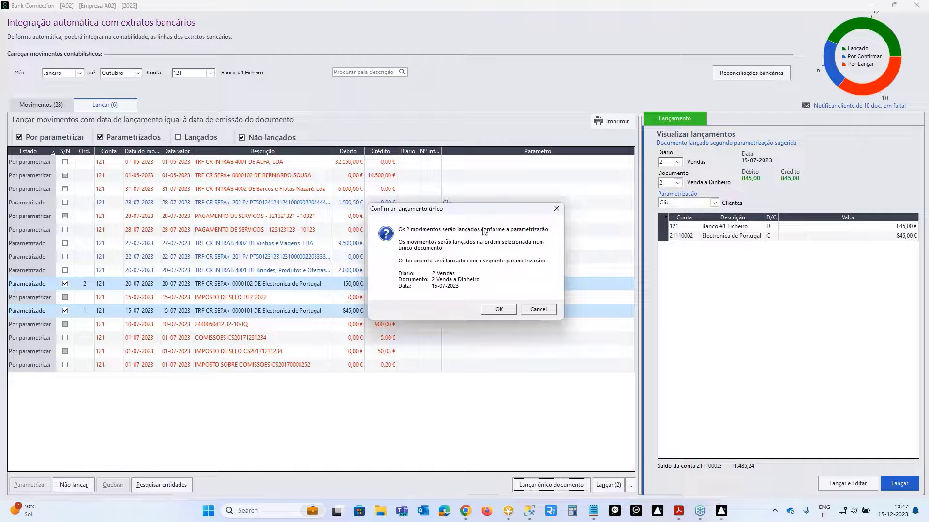
left_click(498, 310)
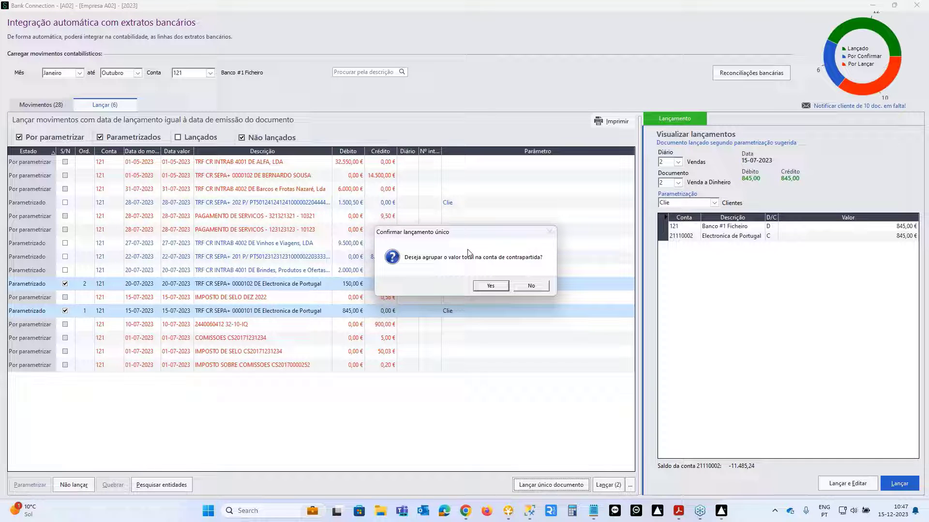
left_click(491, 286)
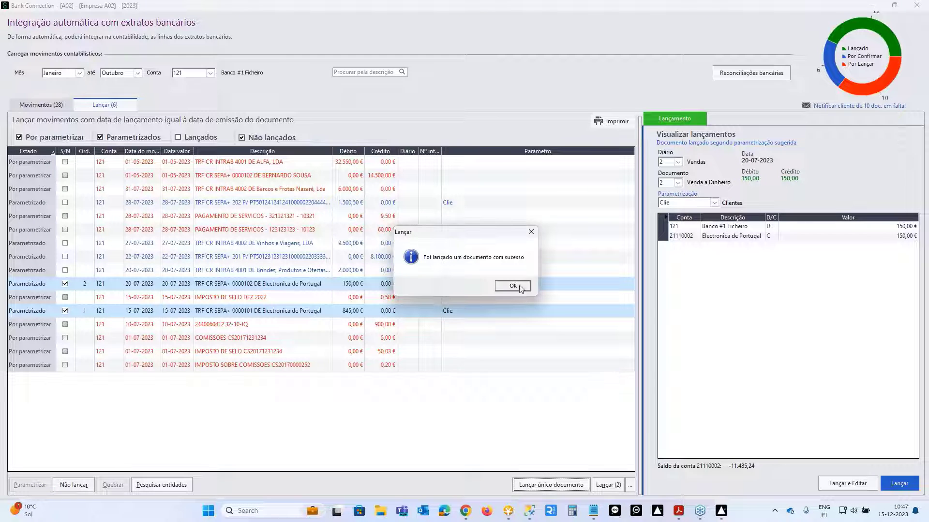
left_click(520, 288)
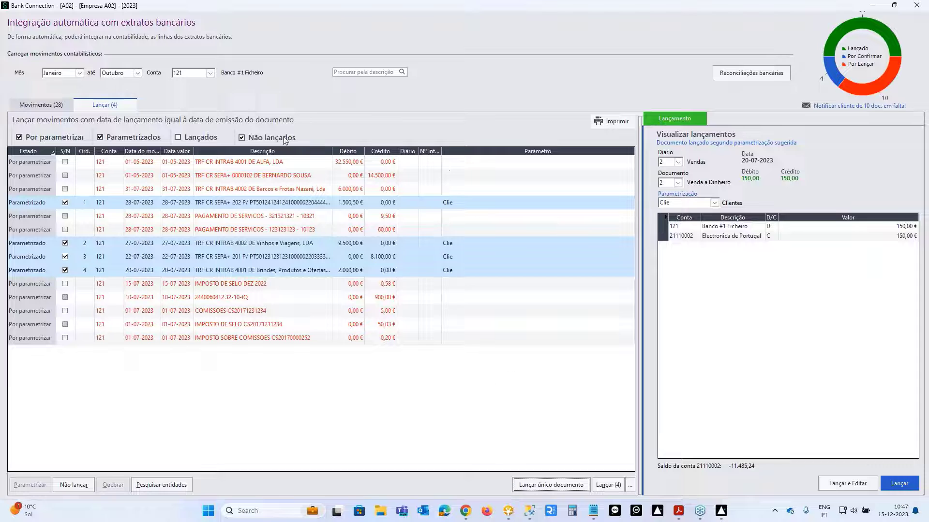
- Filter to posted movements, inspect the 15-07-2023 document's 21110002 line, and close Bank Connection
left_click(196, 138)
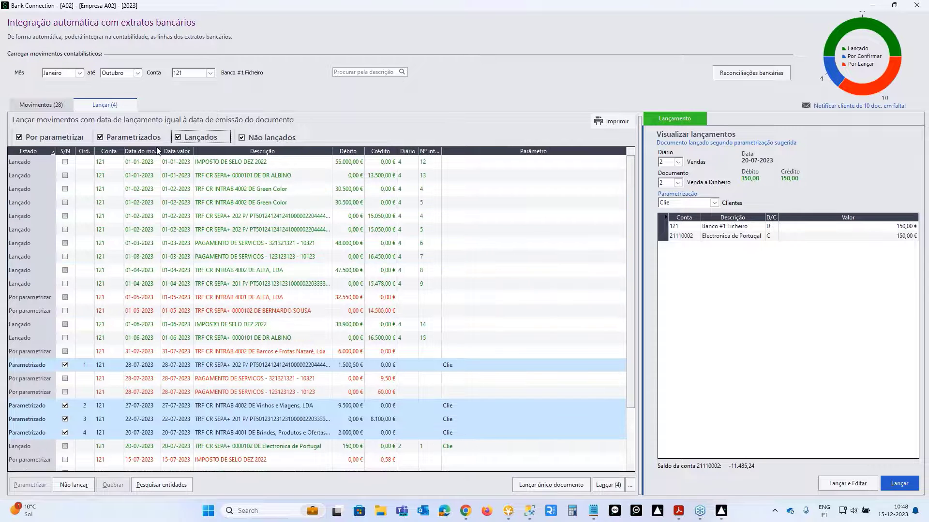
left_click(286, 138)
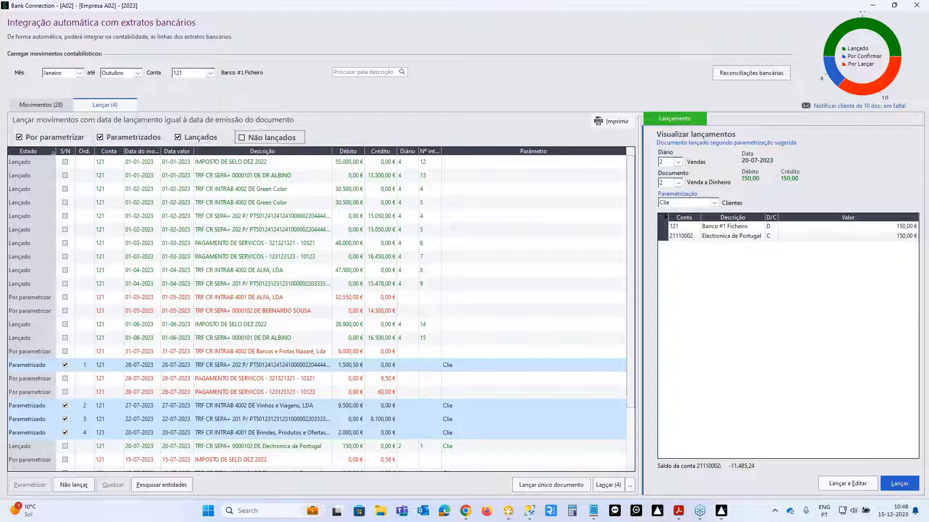
left_click(101, 139)
left_click(58, 140)
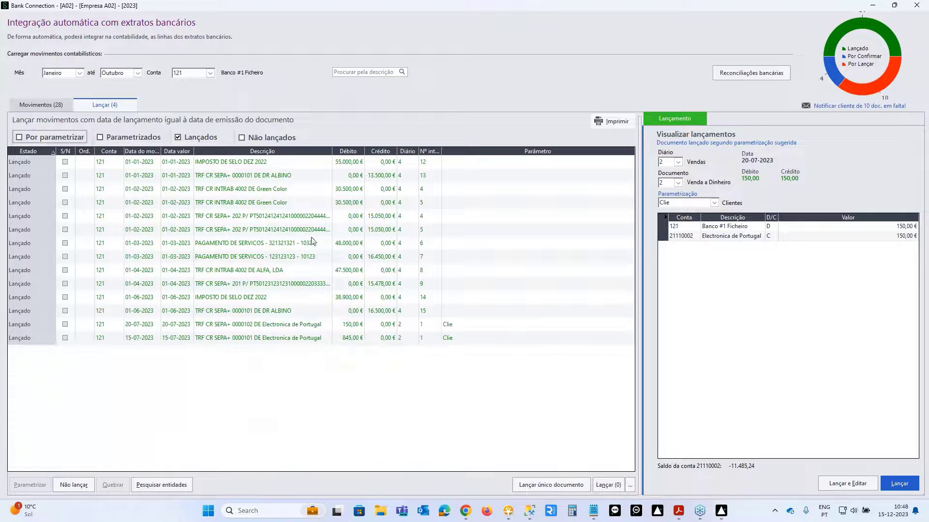
left_click(379, 338)
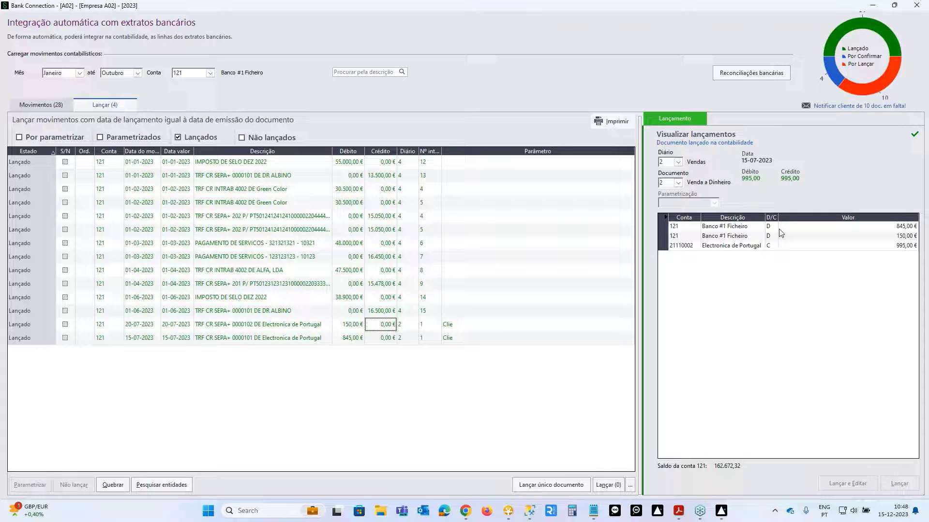
left_click(712, 246)
left_click(914, 6)
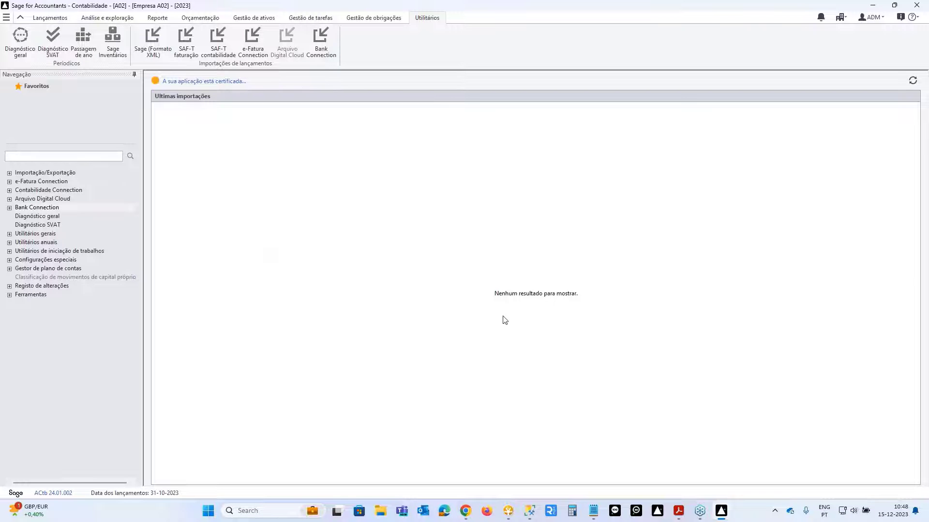
- Open specific parametrizations per statement line and start a new rule
left_click(9, 210)
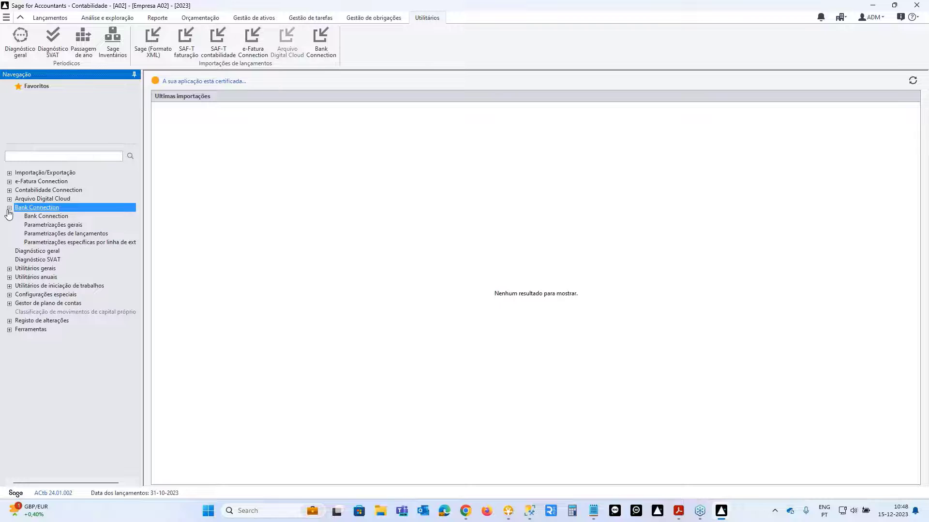
left_click(47, 243)
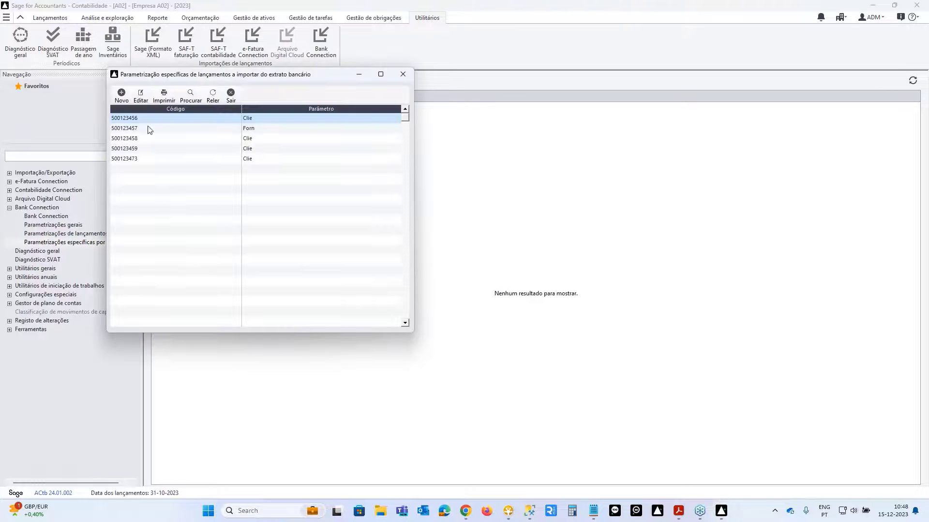
left_click(121, 94)
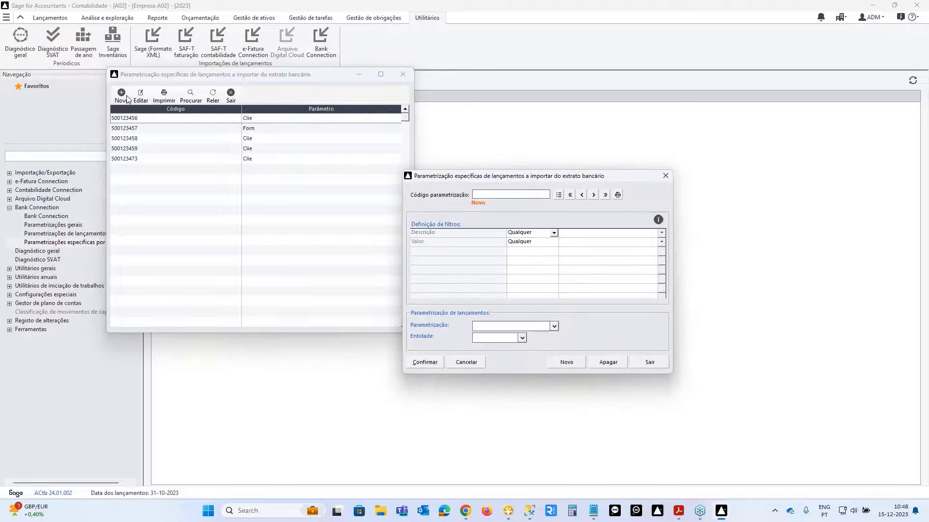
left_click(554, 234)
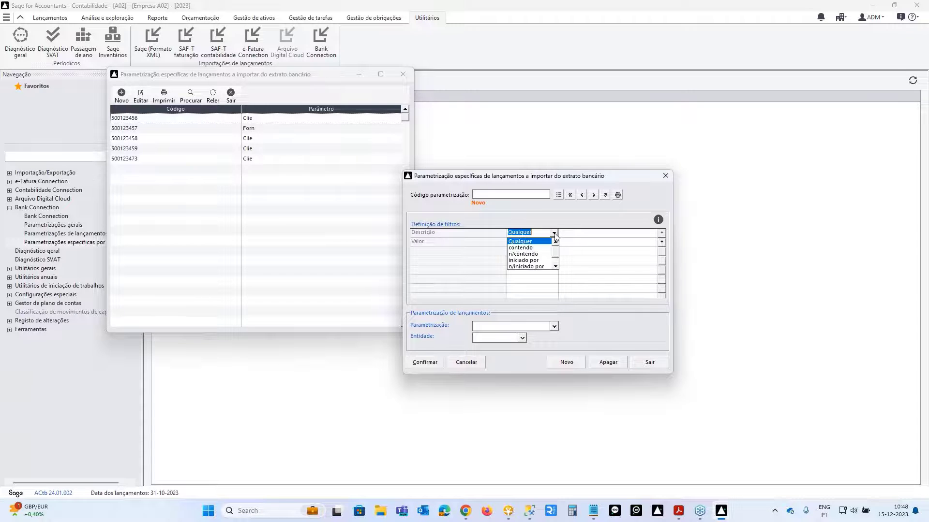
left_click(555, 235)
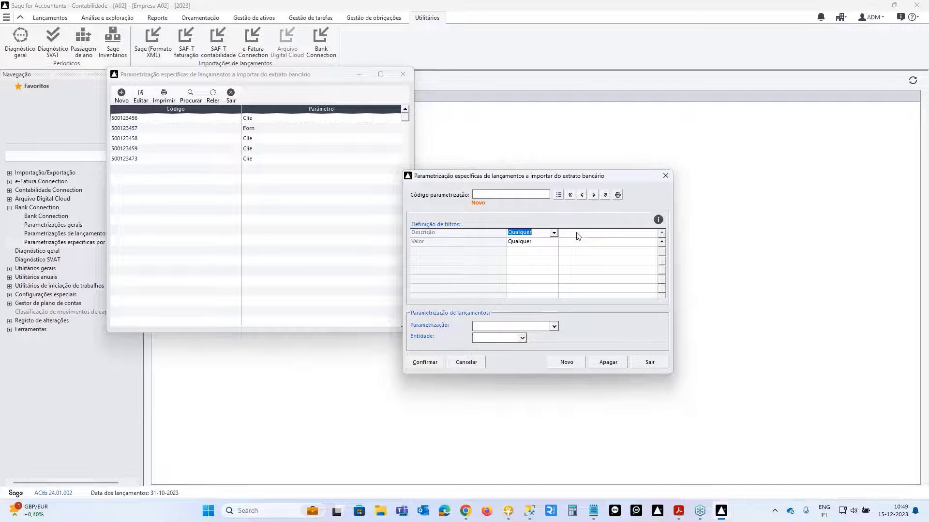
- Give the rule code 'n', a description containing 'sage%banco', and the Clie parametrization
left_click(514, 194)
type("novo")
key("Tab")
key("Tab")
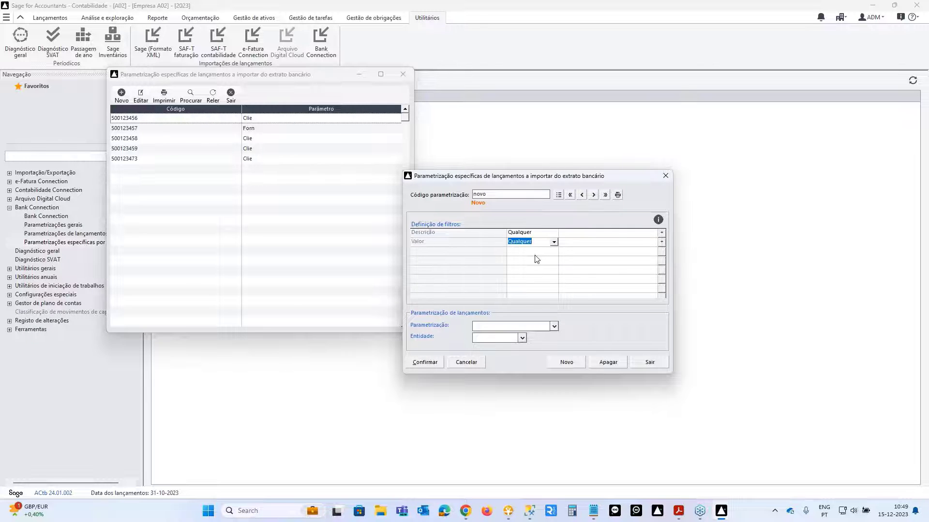
key("shift+Tab")
type("s")
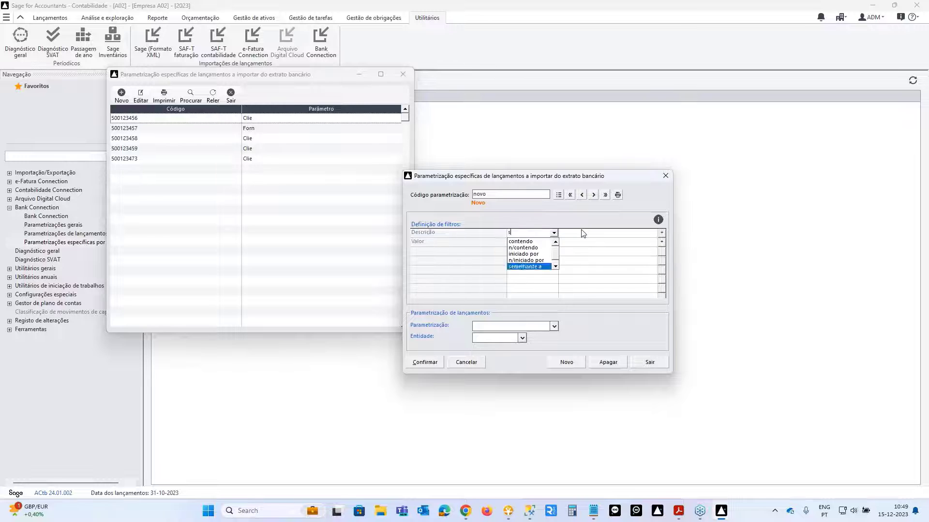
type("rgerg\\")
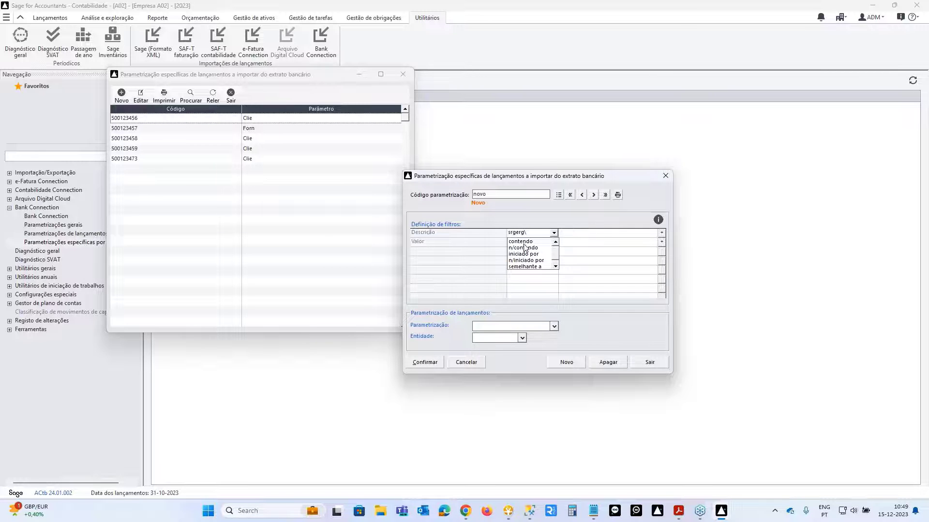
left_click(523, 242)
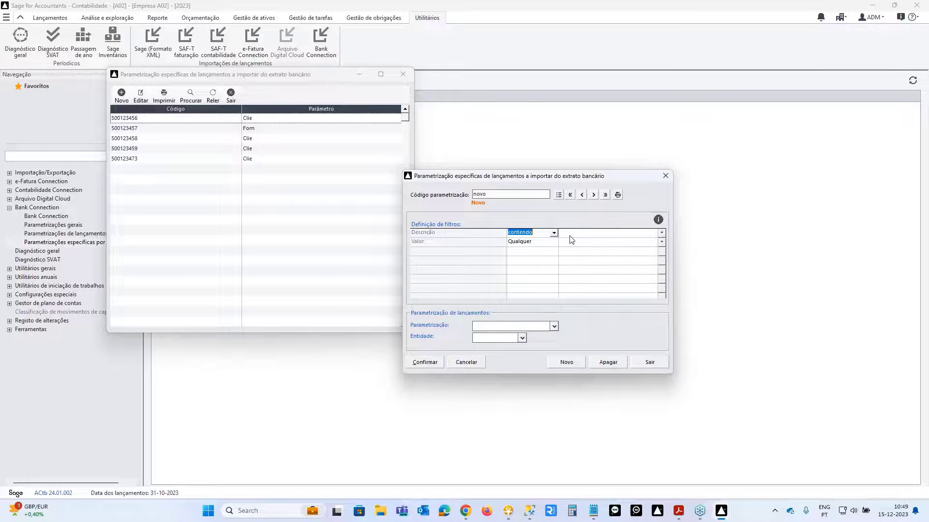
left_click(571, 236)
type("sage%banco")
left_click(555, 327)
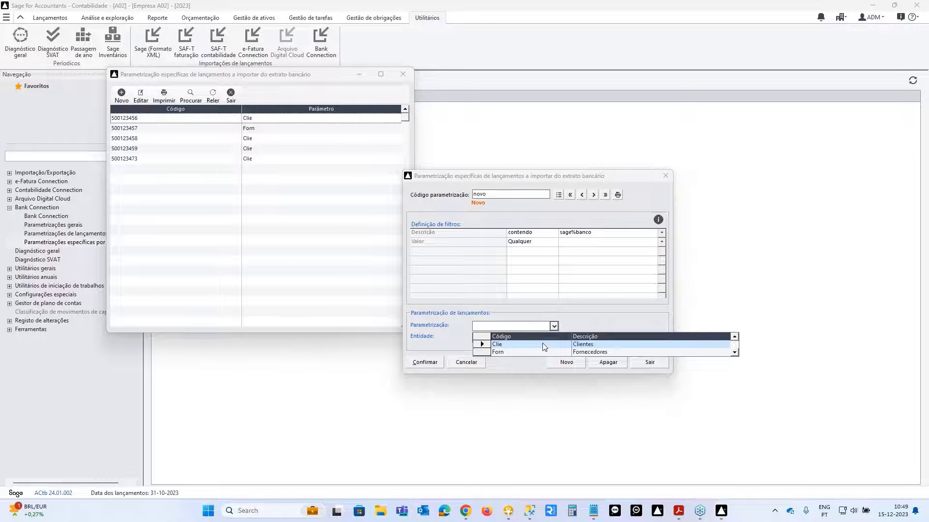
left_click(508, 344)
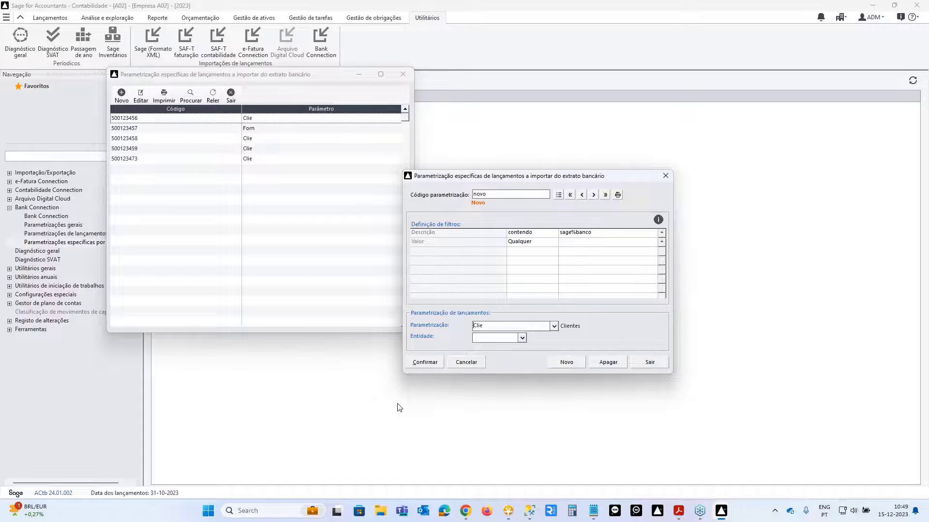
- Discard the unsaved rule and close the specific parametrizations list
left_click(652, 363)
left_click(490, 284)
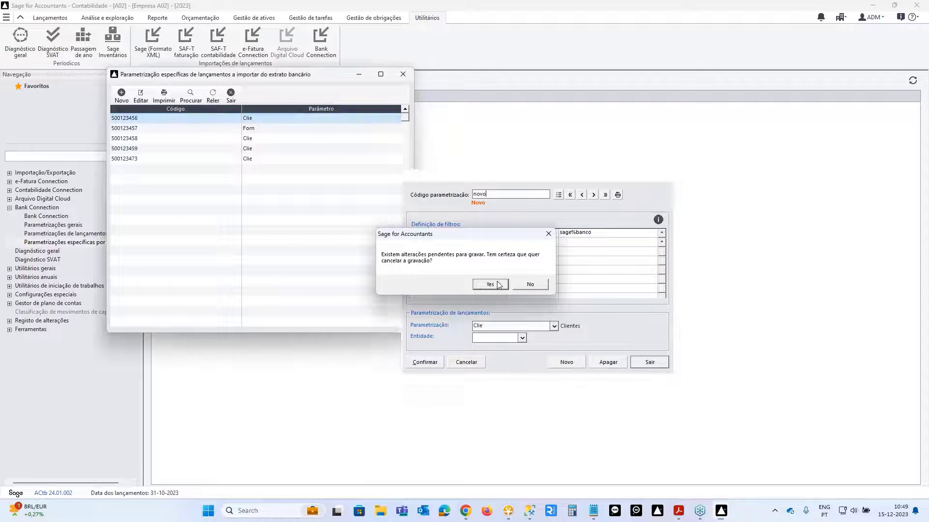
left_click(403, 75)
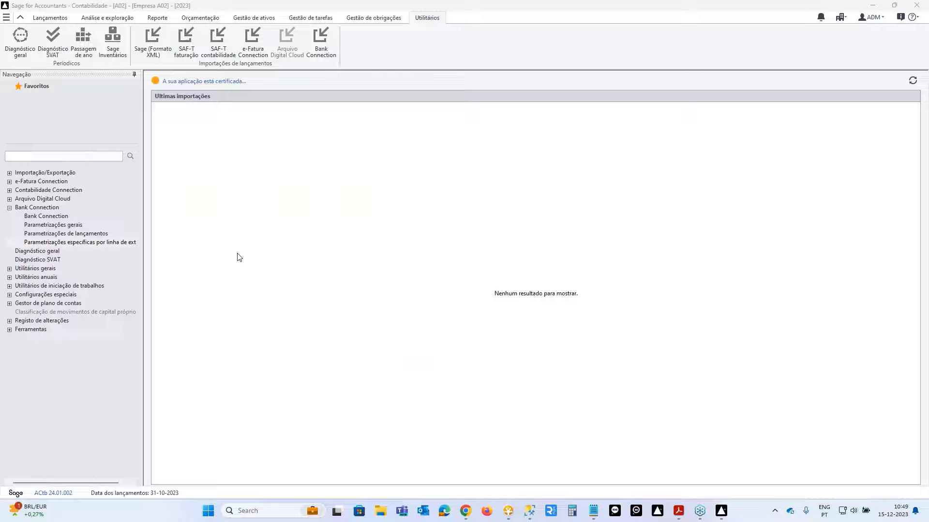
- Start a new posting parametrization Comiss (Comissoes) using journal 4 Bancos and document type 23 Depósito
left_click(79, 236)
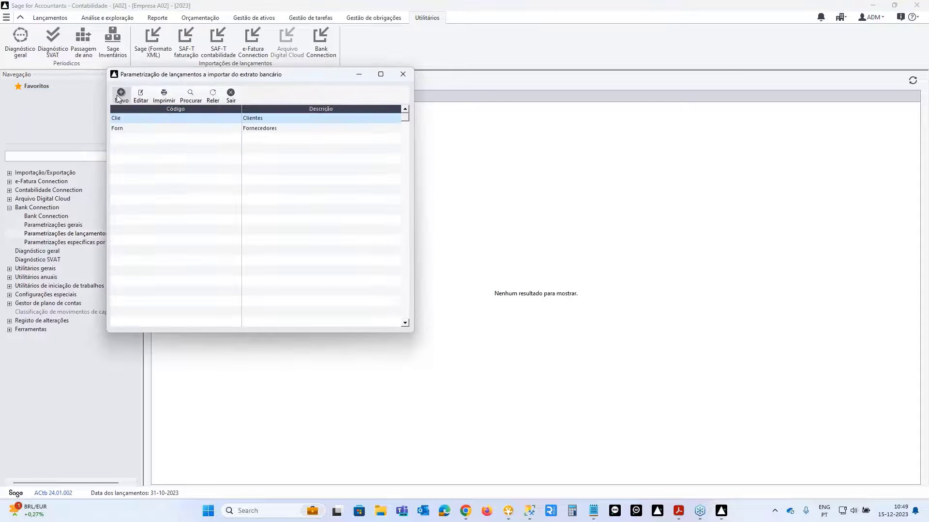
left_click(122, 95)
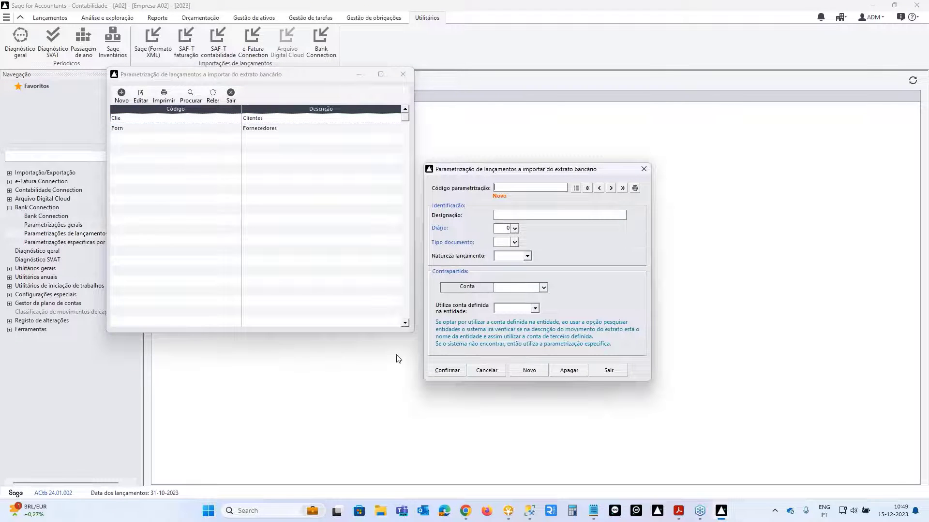
type("Comiss")
type("Comisso")
left_click(514, 229)
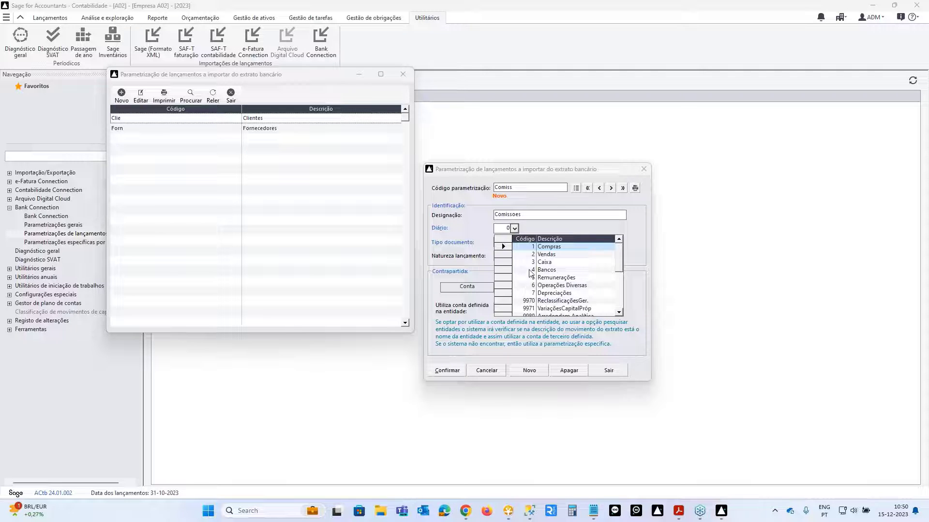
left_click(530, 271)
left_click(515, 242)
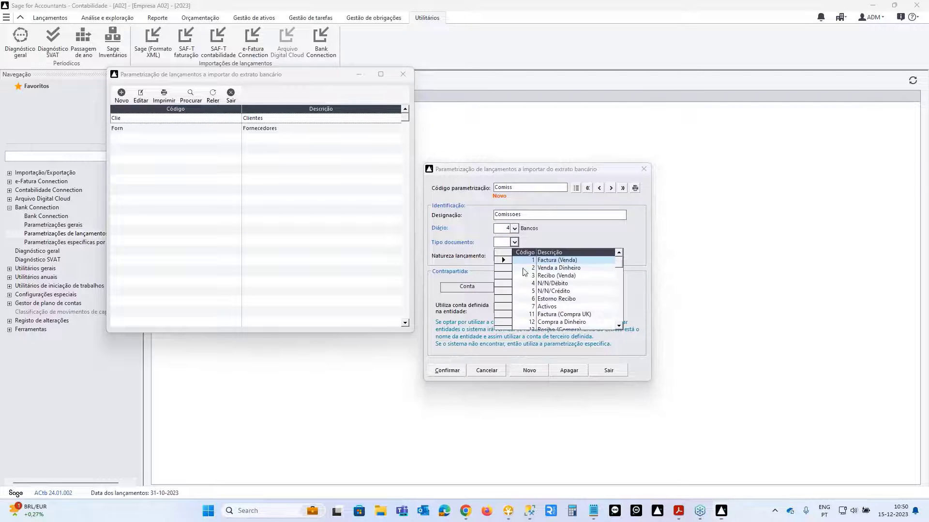
scroll(588, 313, "down", 2)
scroll(588, 313, "down", 2)
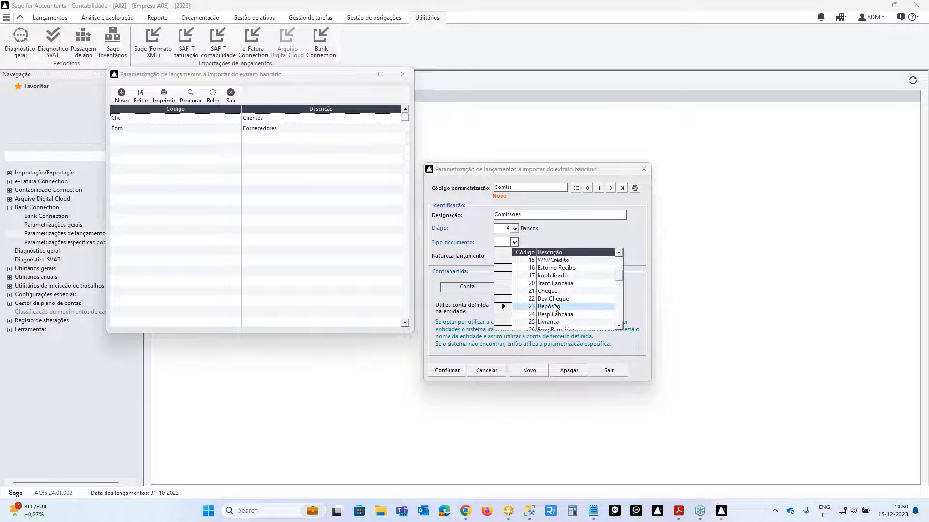
left_click(555, 306)
- Set its nature to Débito with counterpart account 62251, then save it and close the list
left_click(527, 256)
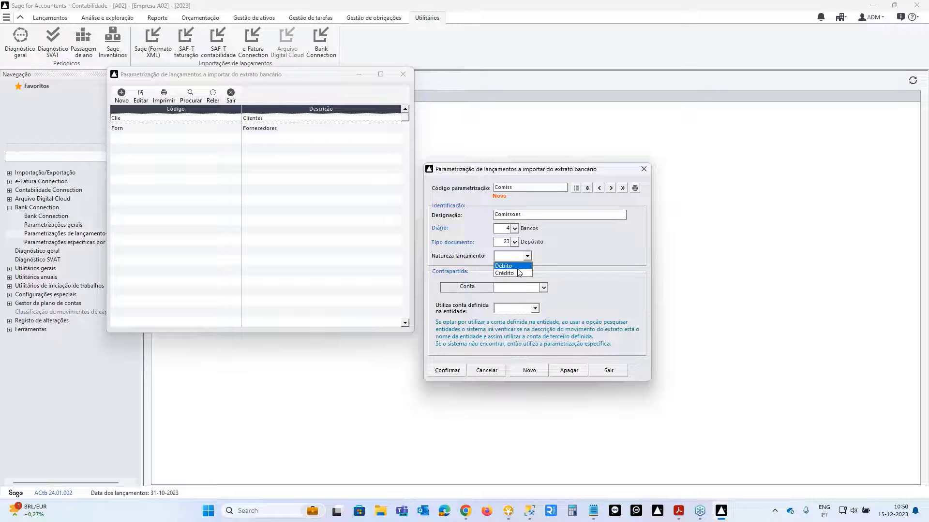
left_click(504, 266)
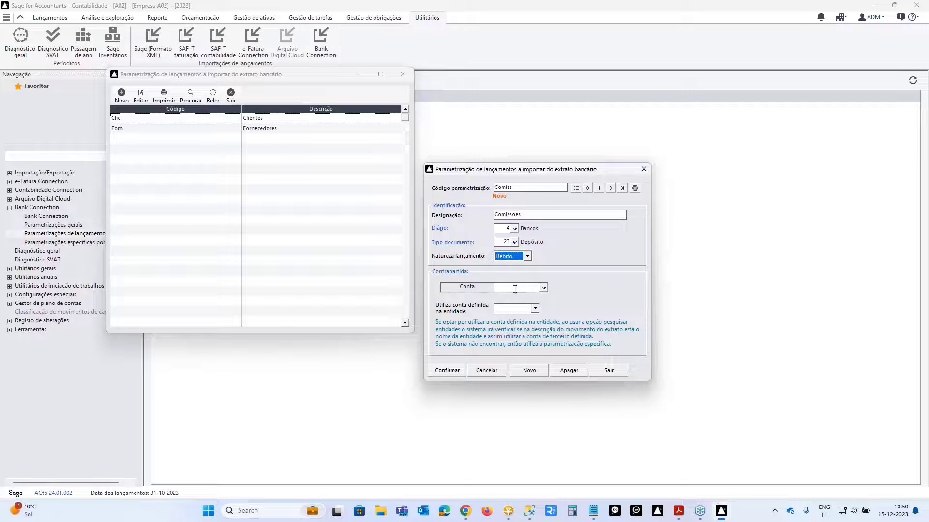
left_click(515, 287)
left_click(543, 288)
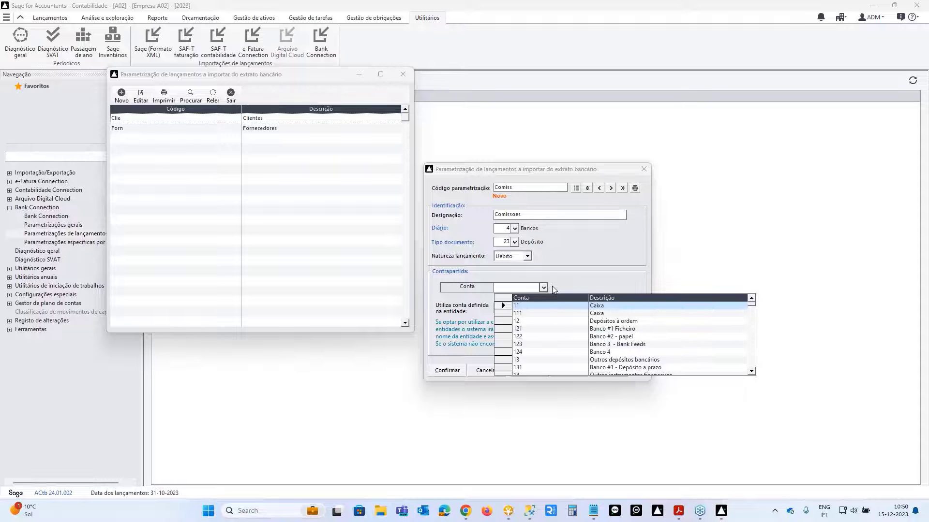
type("622")
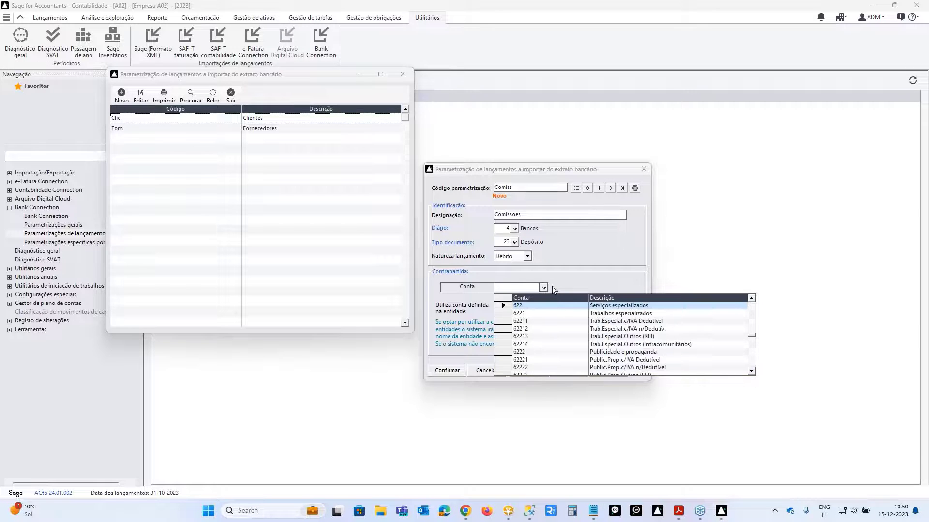
type("5")
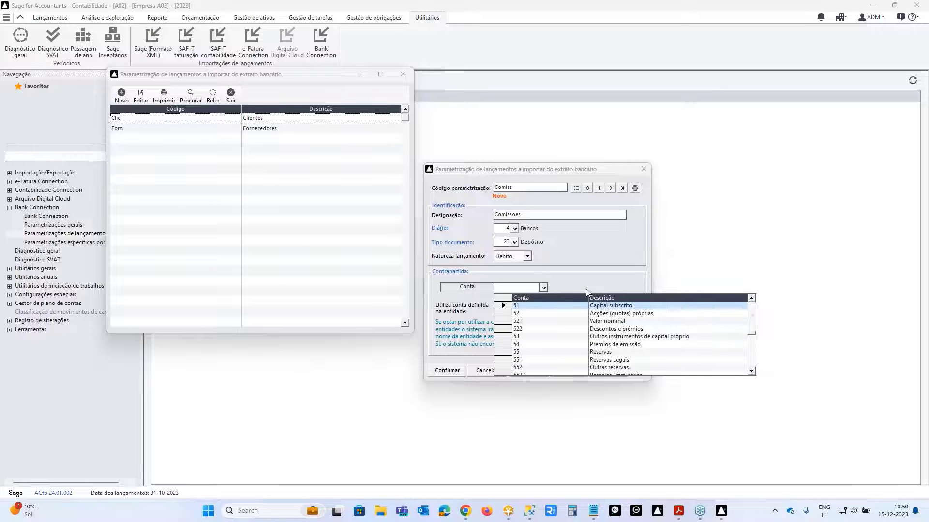
type("6")
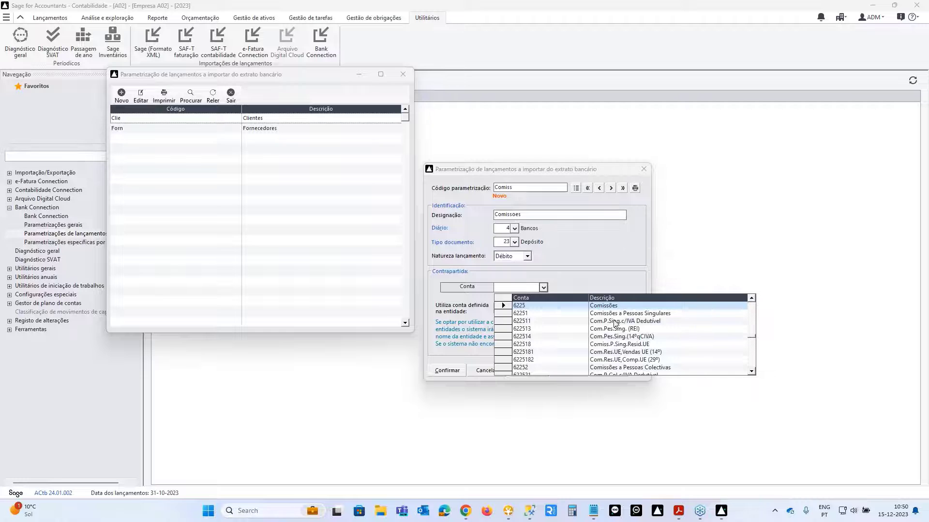
left_click(615, 317)
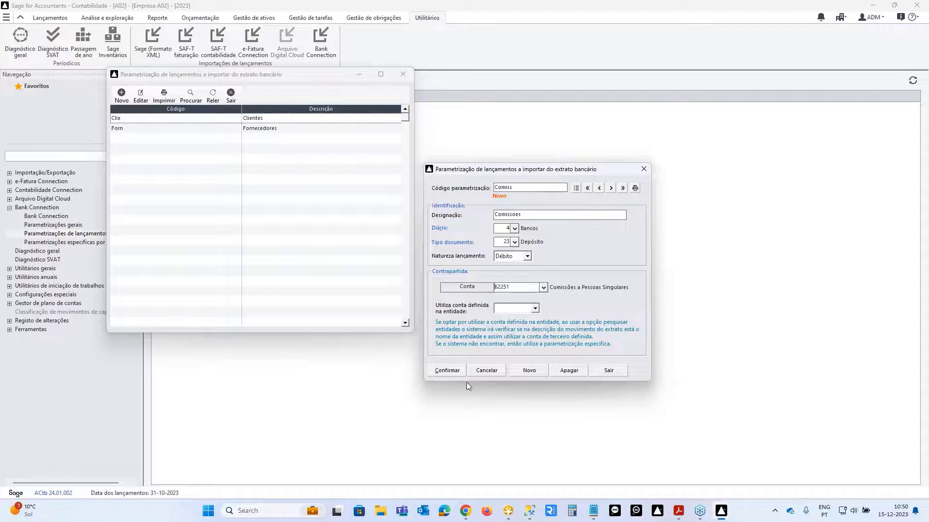
left_click(447, 370)
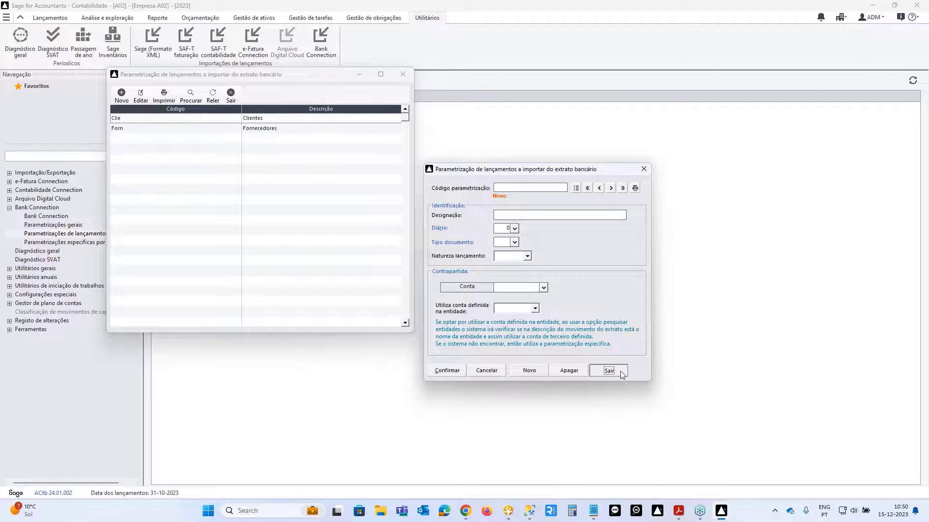
left_click(608, 371)
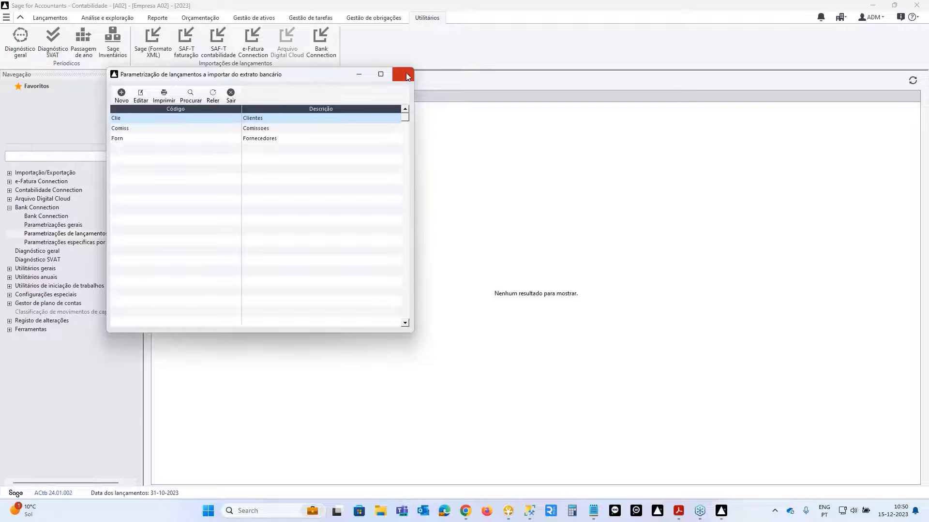
left_click(404, 74)
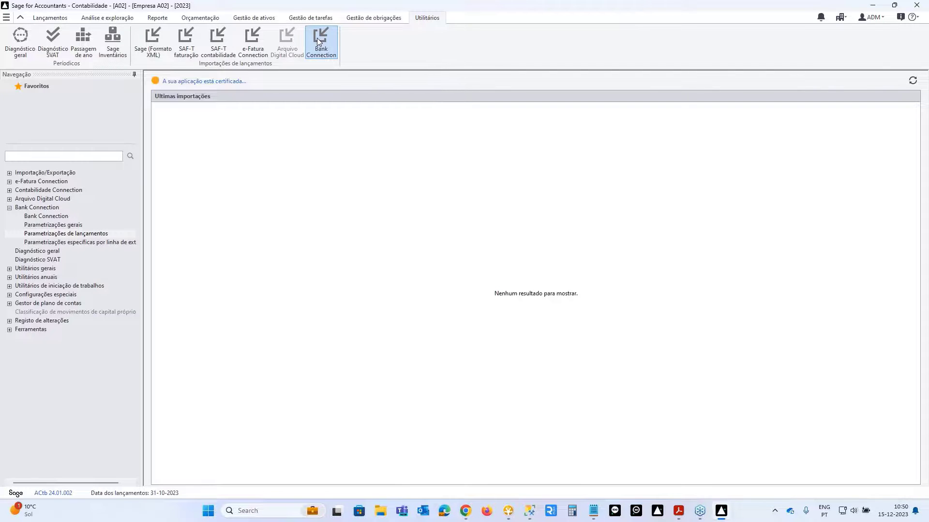
- Show account 121 movements to post in Bank Connection, starting from Janeiro
left_click(318, 41)
left_click(111, 105)
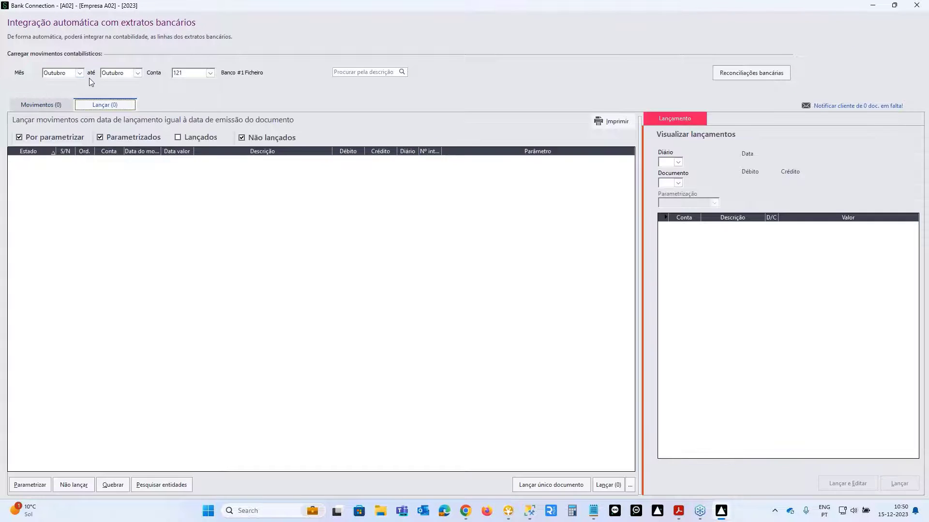
left_click(80, 73)
scroll(66, 96, "up", 2)
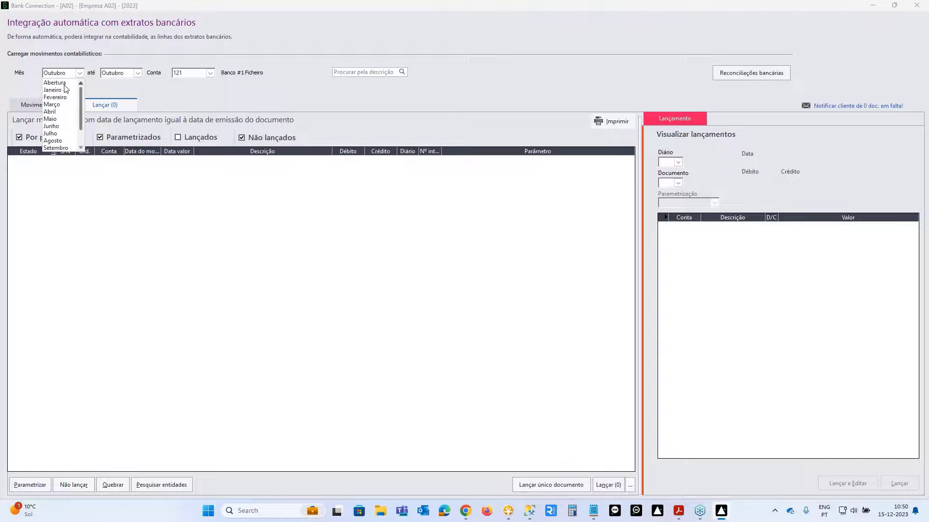
left_click(58, 90)
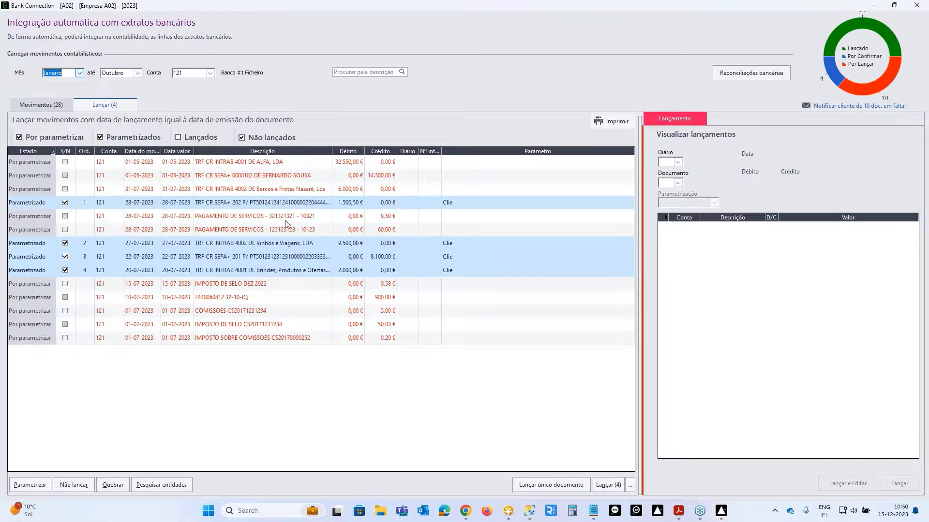
- Parametrize the COMISSOES movement with Comiss
left_click(257, 314)
double_click(256, 314)
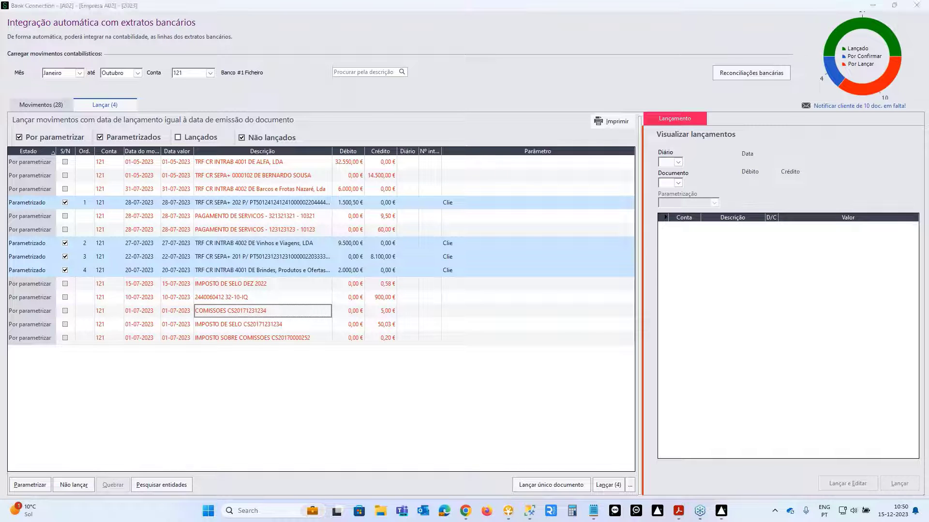
left_click(454, 287)
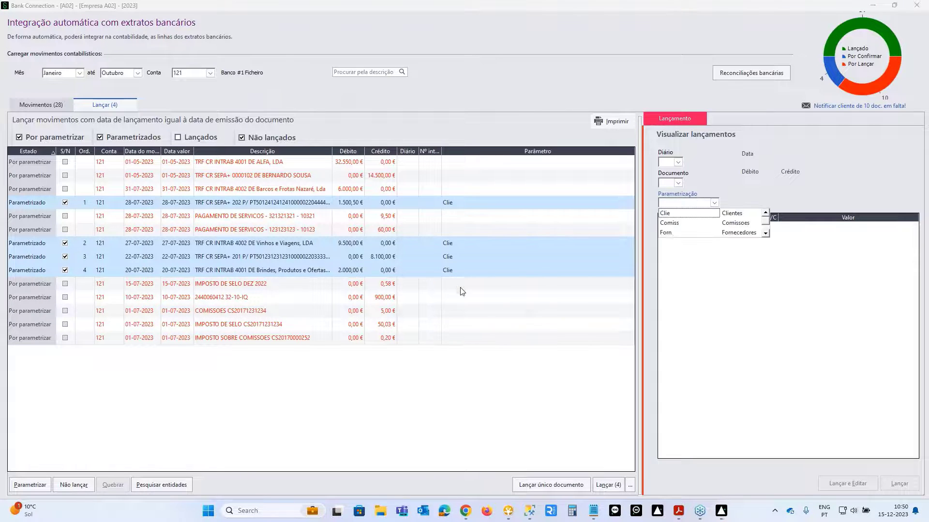